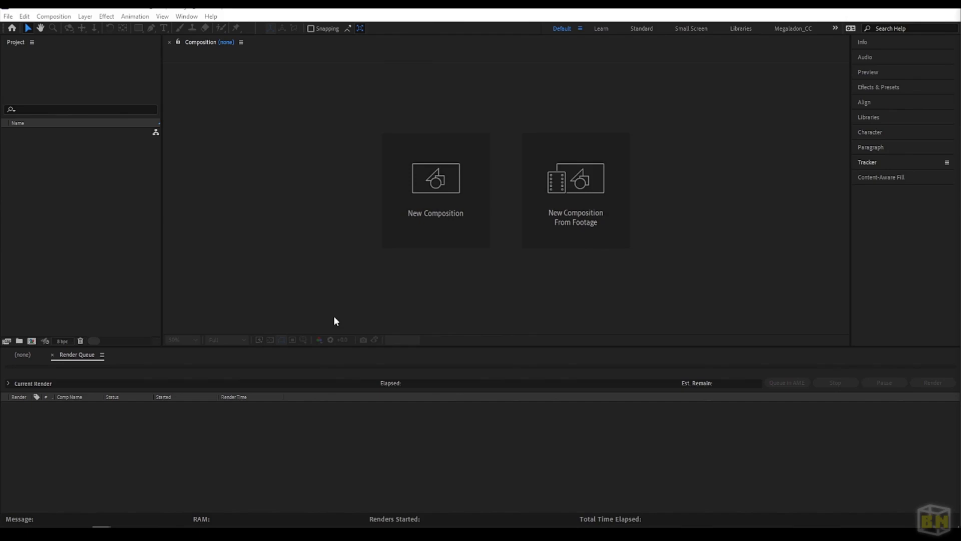
# Step: Switch to HandBrake, open the GBA_Anim render folder in File Explorer, and arrange the two windows side by side
pyautogui.click(527, 533)
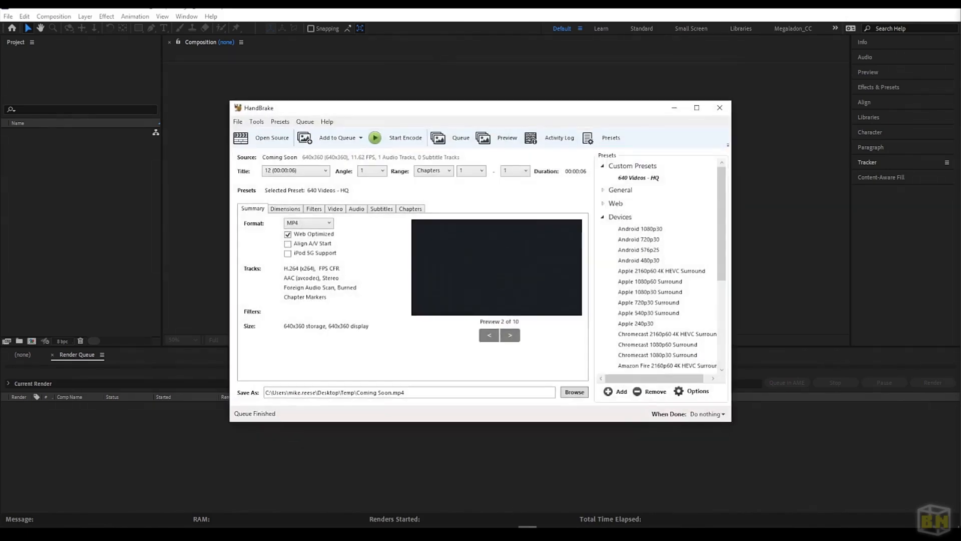
pyautogui.moveTo(470, 111); pyautogui.dragTo(298, 89)
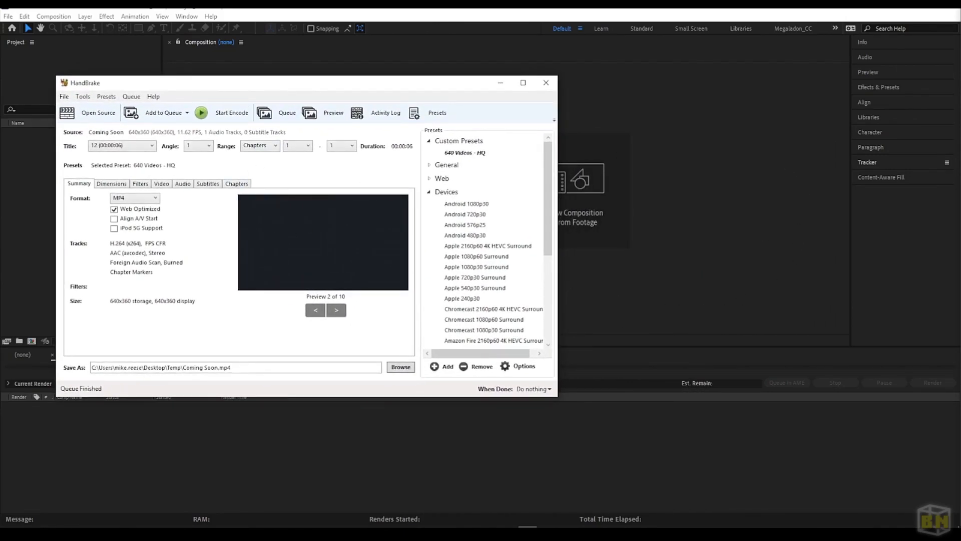
pyautogui.click(101, 533)
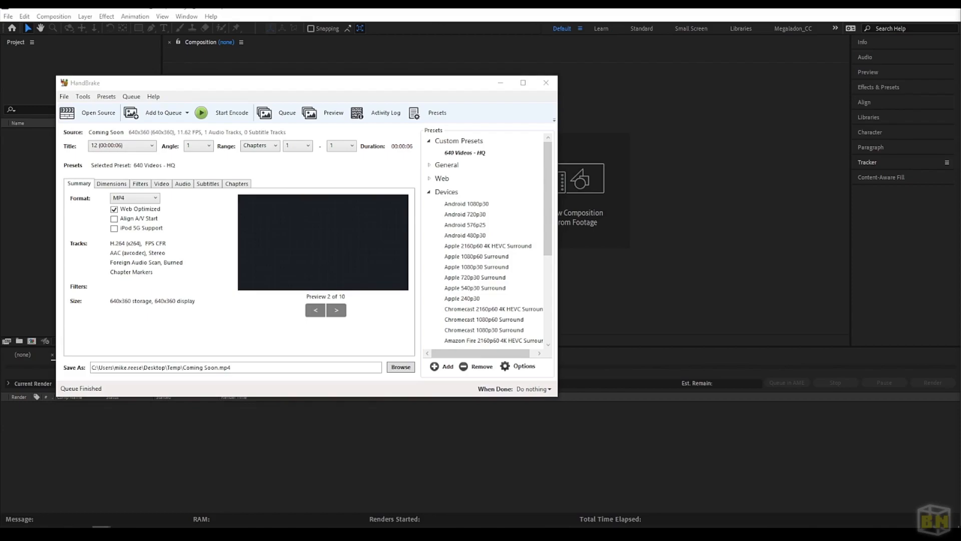
pyautogui.moveTo(571, 84); pyautogui.dragTo(464, 57)
pyautogui.moveTo(219, 86); pyautogui.dragTo(189, 100)
pyautogui.moveTo(483, 55); pyautogui.dragTo(488, 55)
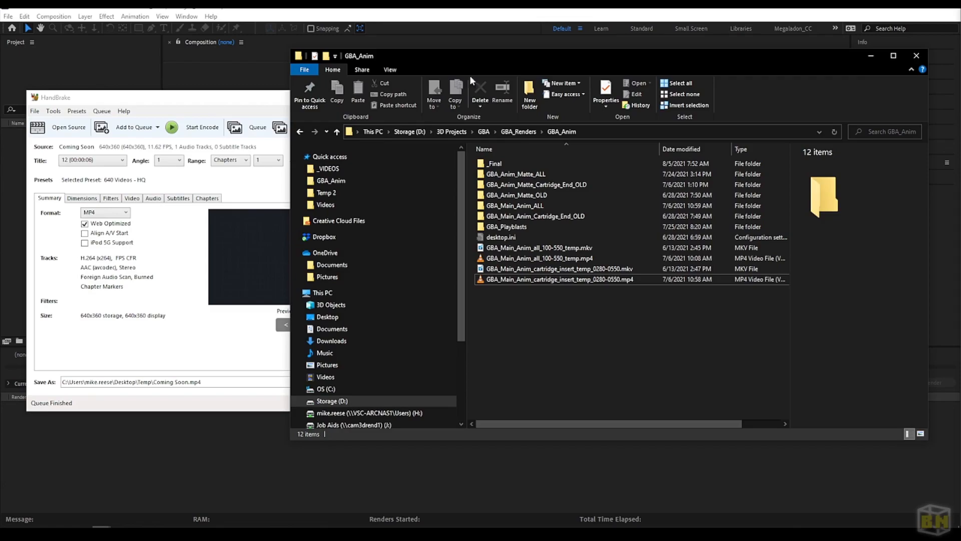
pyautogui.click(261, 100)
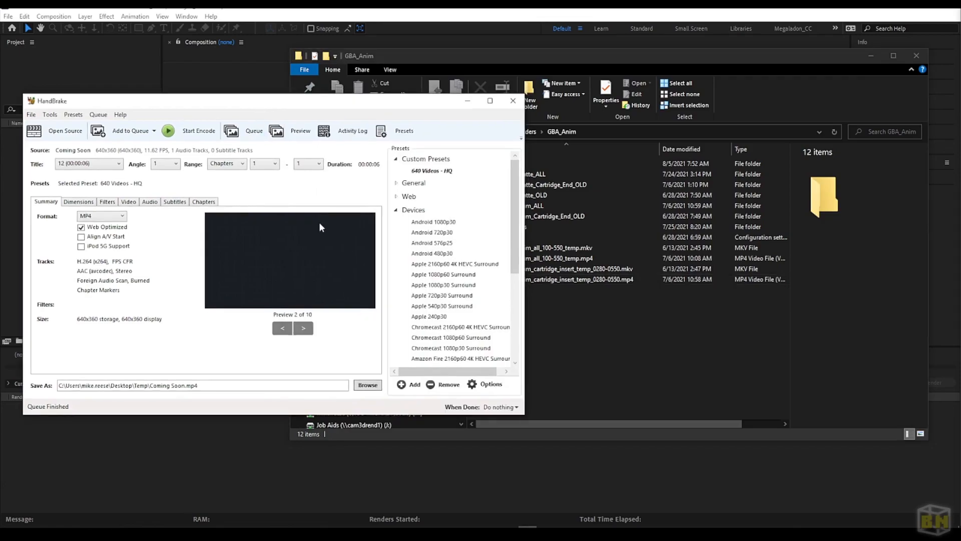
pyautogui.moveTo(278, 101); pyautogui.dragTo(267, 113)
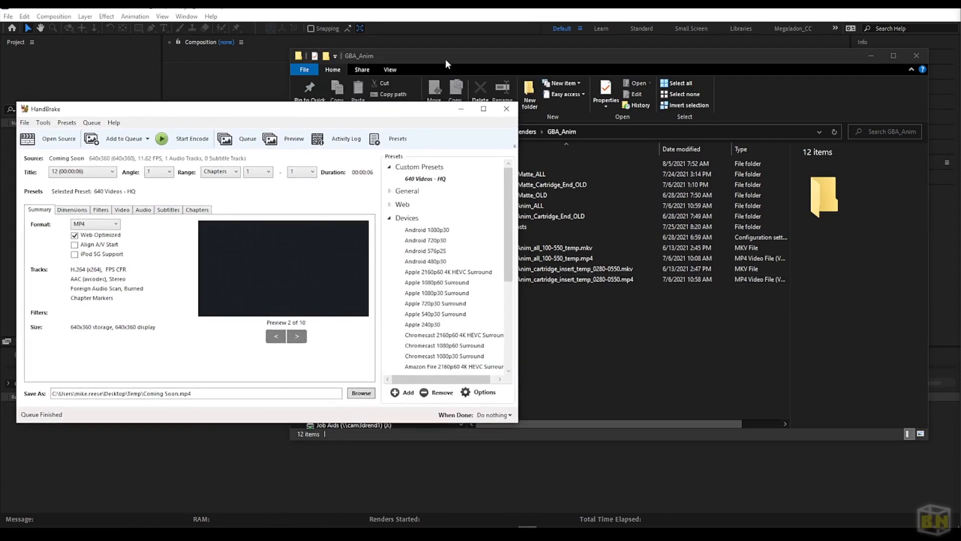
pyautogui.click(454, 56)
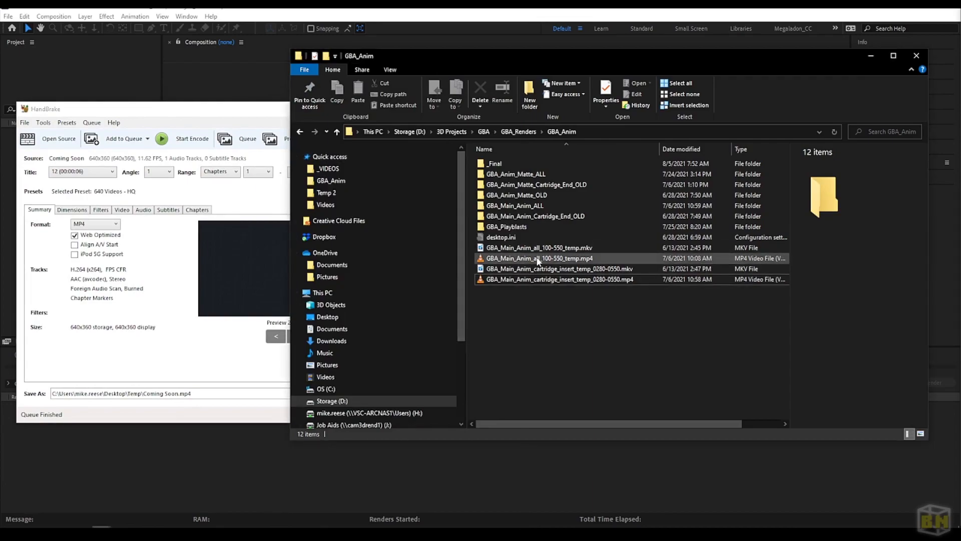
# Step: Load GBA_Main_Anim_all_100-550_temp.mkv from the GBA_Anim folder into HandBrake as the source video
pyautogui.click(556, 250)
pyautogui.moveTo(556, 249); pyautogui.dragTo(255, 265)
pyautogui.click(229, 109)
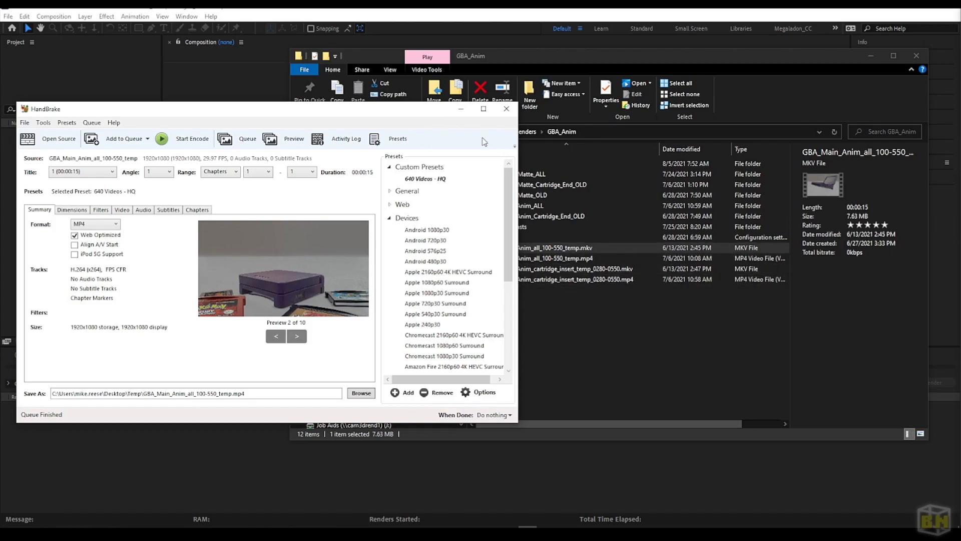
pyautogui.moveTo(425, 111); pyautogui.dragTo(429, 120)
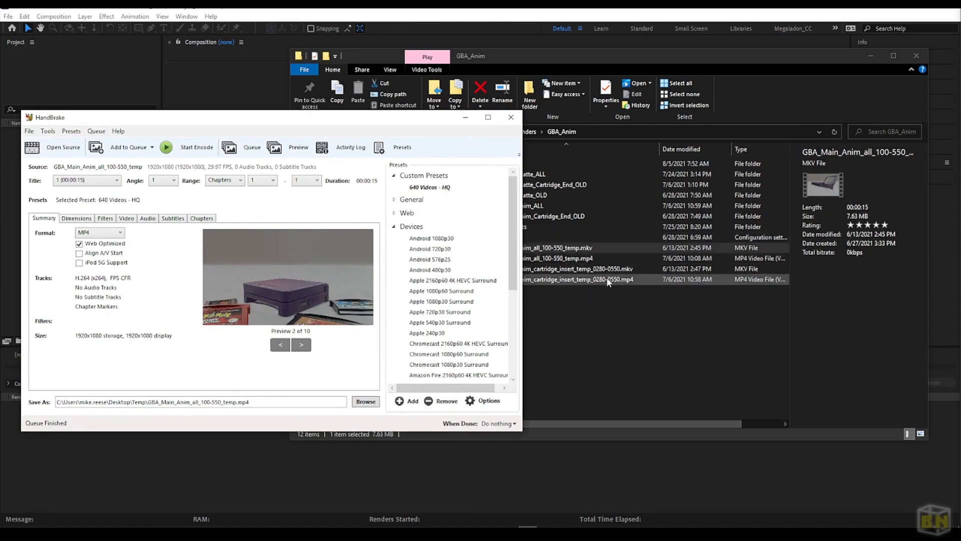
# Step: Minimize HandBrake and clear the GBA_Anim folder window off the screen to return to After Effects
pyautogui.click(466, 118)
pyautogui.moveTo(509, 58); pyautogui.dragTo(382, 78)
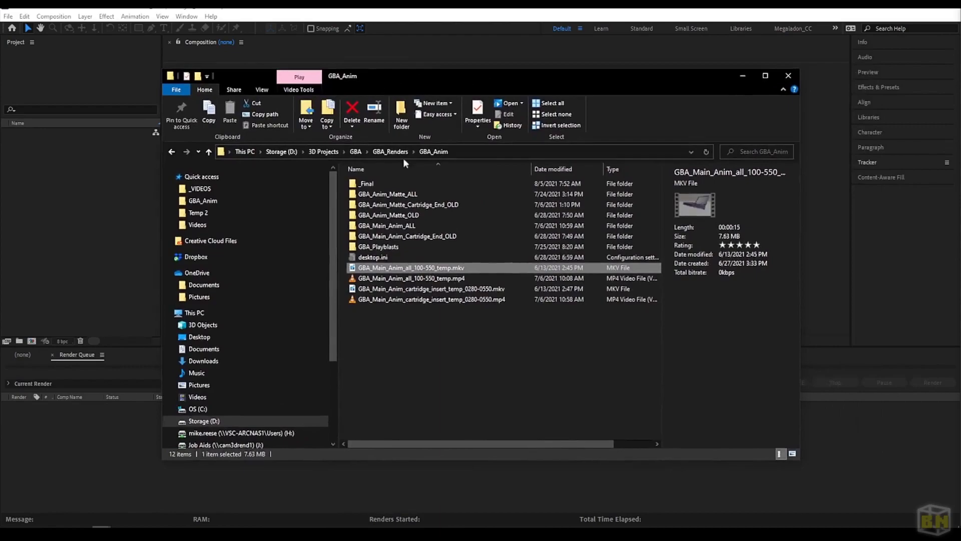
pyautogui.click(409, 341)
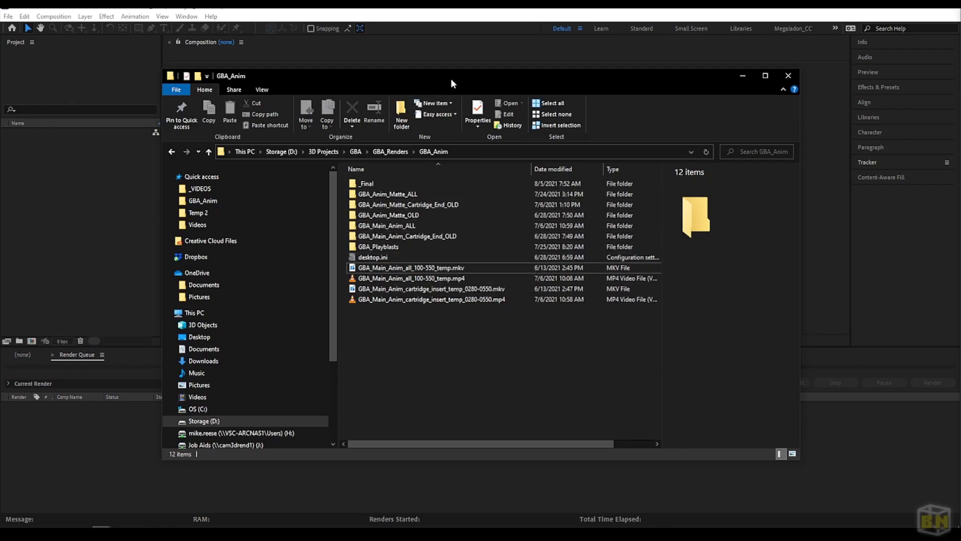
pyautogui.moveTo(451, 78); pyautogui.dragTo(446, 82)
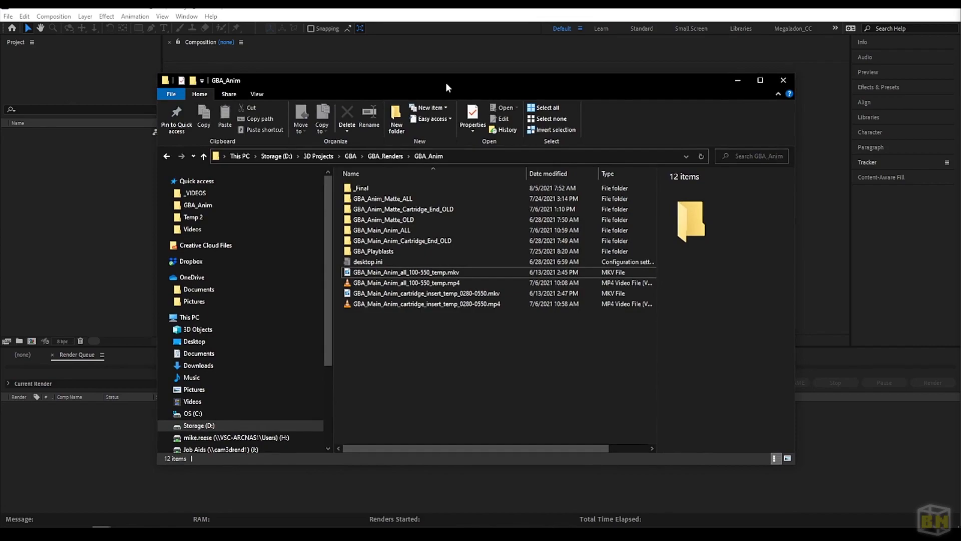
pyautogui.moveTo(785, 114); pyautogui.dragTo(960, 117)
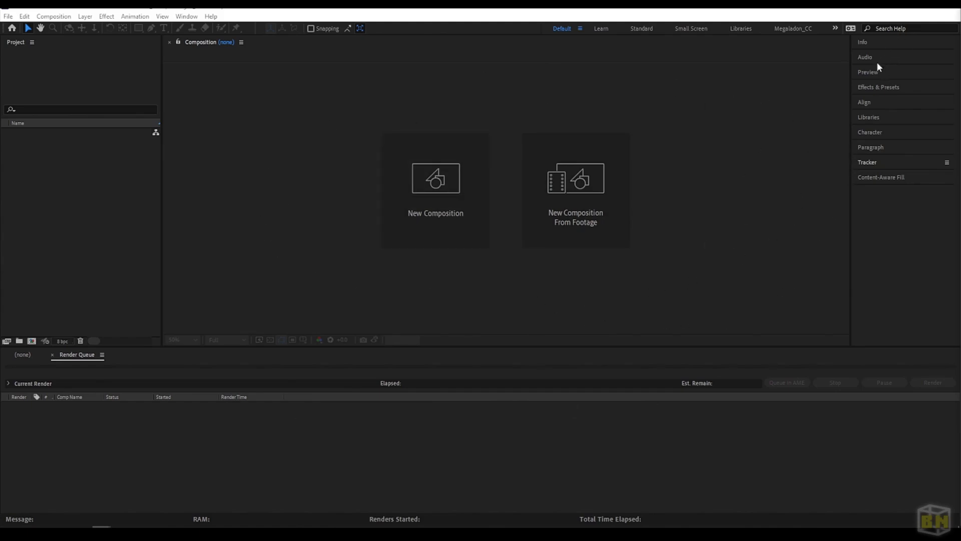
# Step: Look over the contents of the Info, Audio and Align panels, leaving them collapsed
pyautogui.click(872, 43)
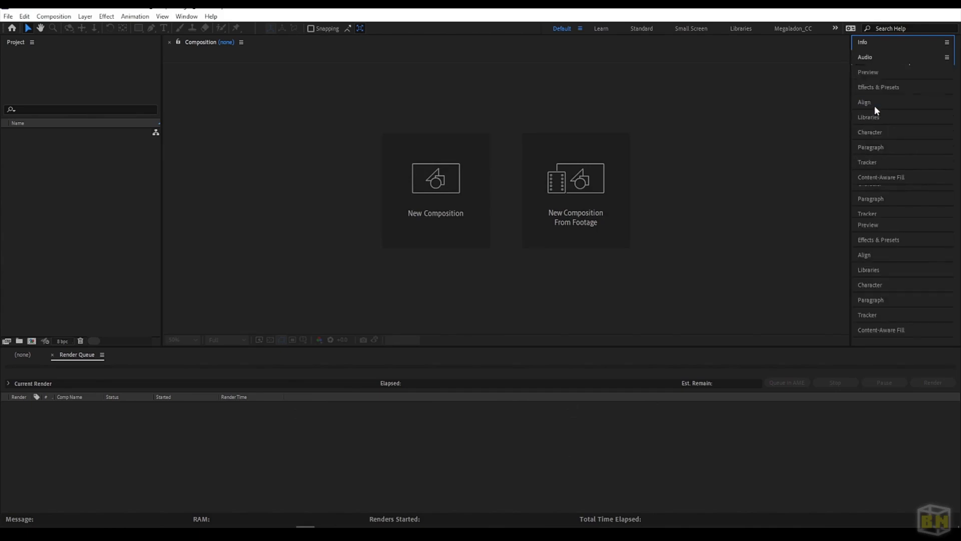
pyautogui.click(874, 108)
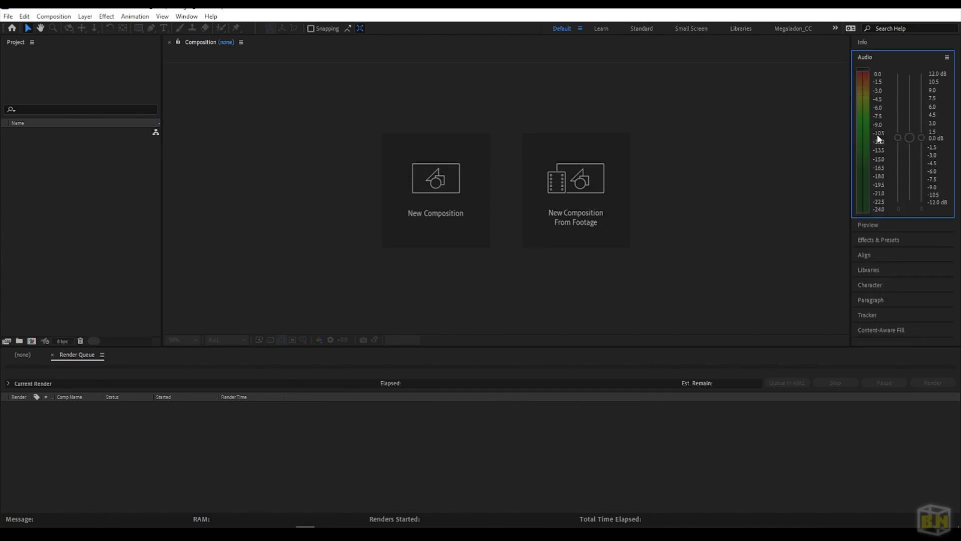
pyautogui.click(871, 43)
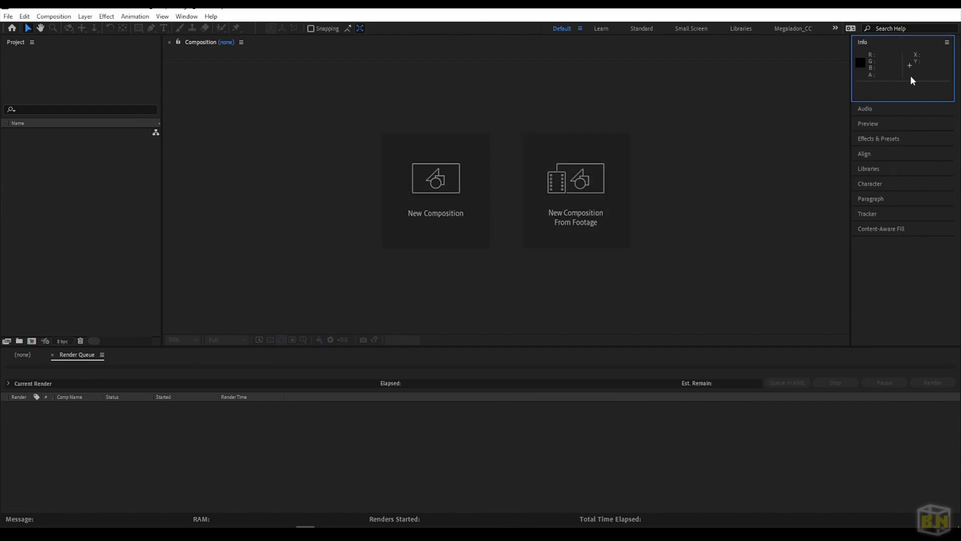
pyautogui.click(878, 109)
pyautogui.click(869, 61)
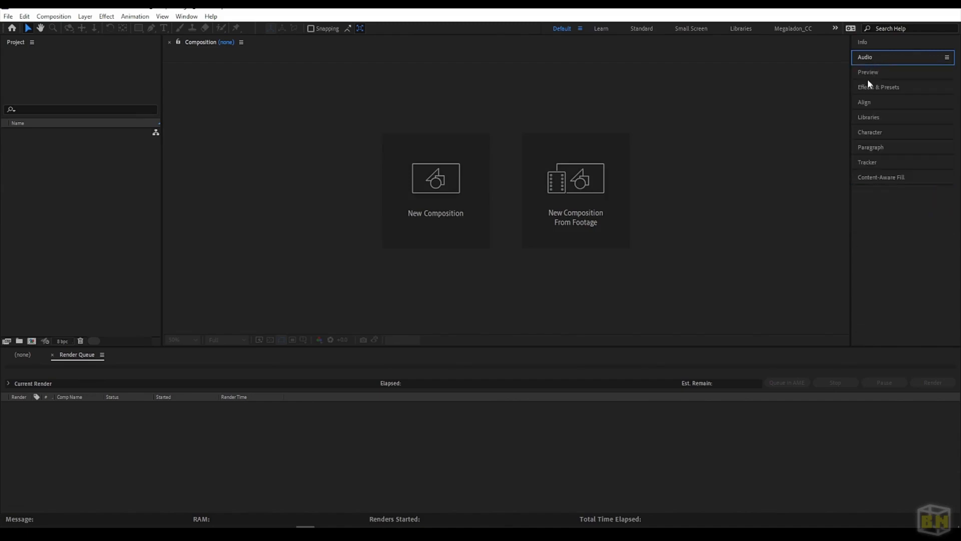
pyautogui.click(870, 104)
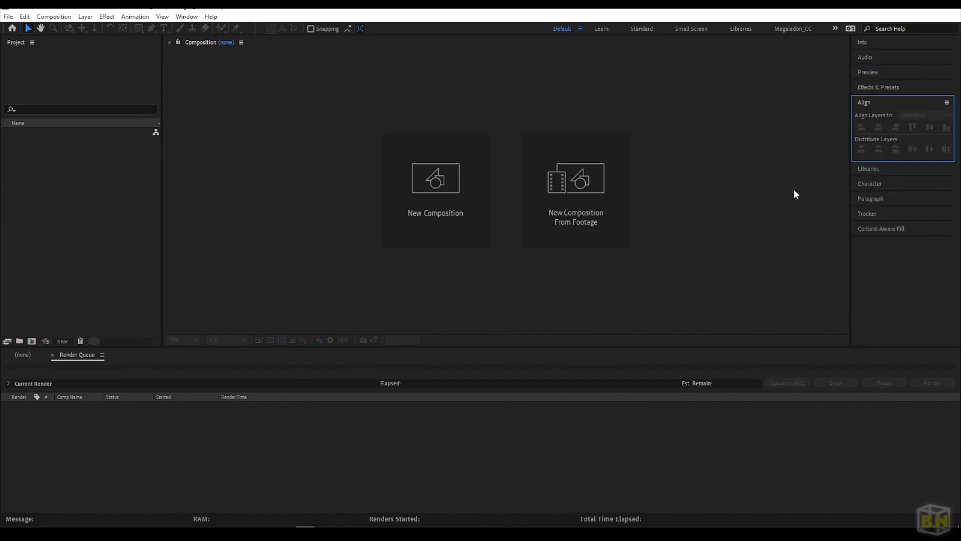
pyautogui.click(880, 104)
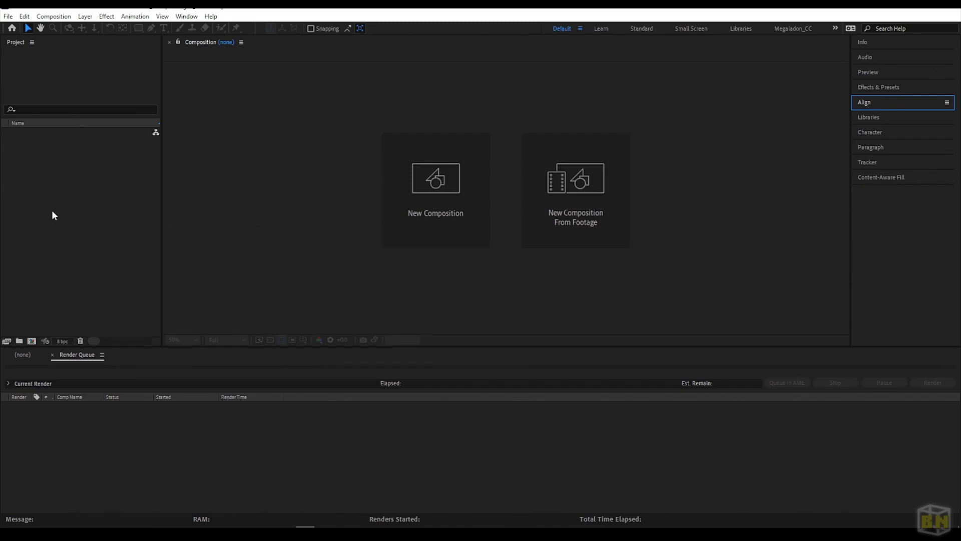
pyautogui.click(67, 183)
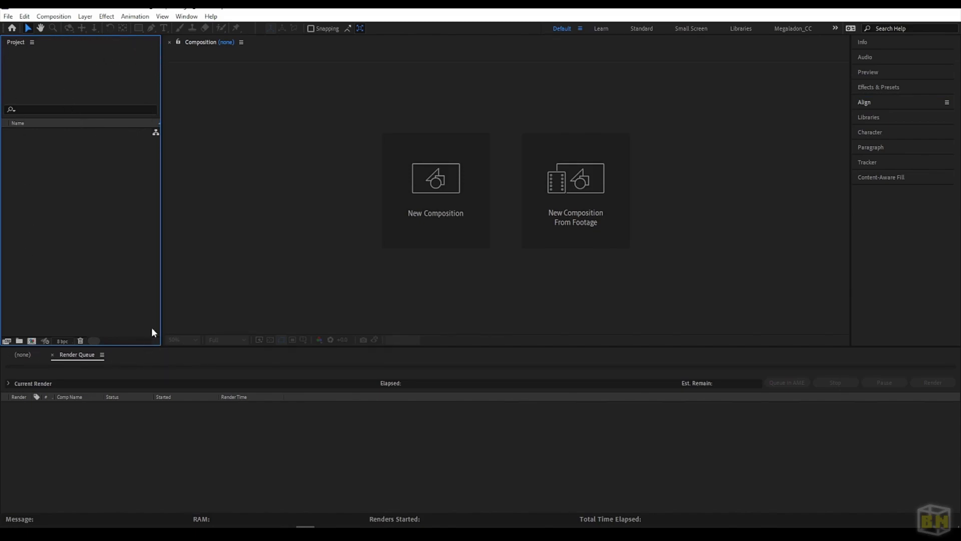
pyautogui.click(195, 171)
pyautogui.click(94, 206)
pyautogui.click(216, 234)
pyautogui.click(115, 246)
pyautogui.click(234, 253)
pyautogui.click(122, 247)
pyautogui.click(163, 398)
pyautogui.click(210, 261)
pyautogui.click(137, 234)
pyautogui.click(198, 240)
pyautogui.click(132, 215)
pyautogui.click(269, 272)
pyautogui.click(276, 425)
pyautogui.click(152, 239)
# Step: Import GBA_Main_Anim_all_100-550_temp.mp4 from the GBA_Anim folder as footage and select it in the project to view its details
pyautogui.click(8, 17)
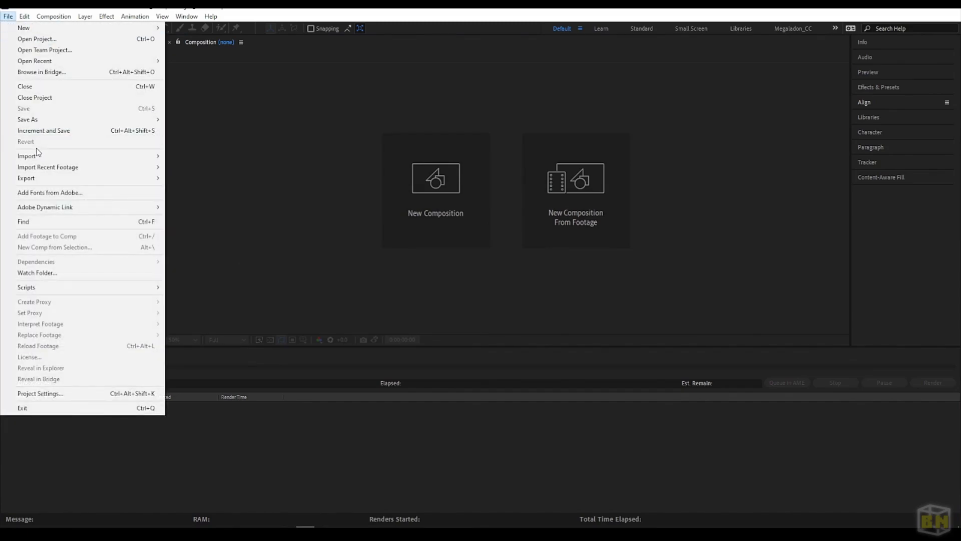
pyautogui.moveTo(40, 158)
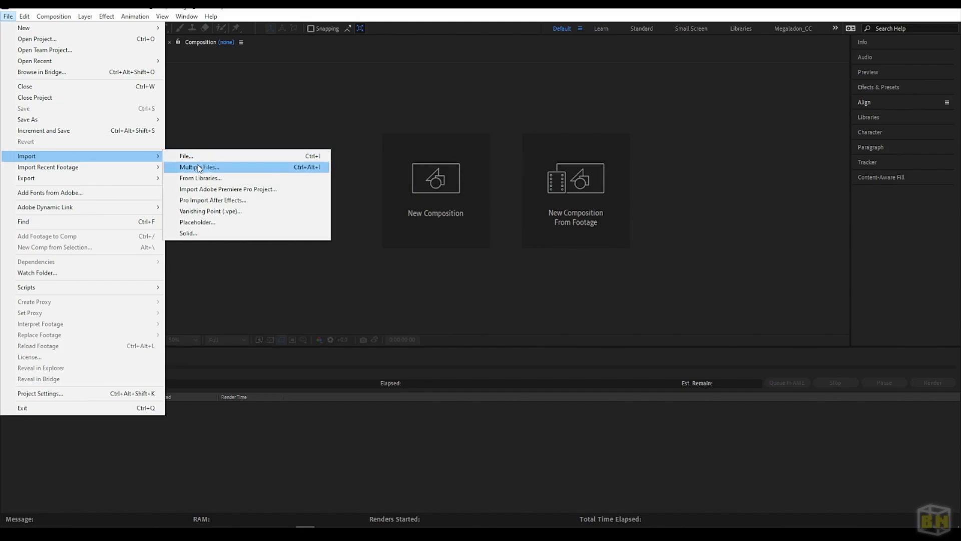
pyautogui.click(297, 168)
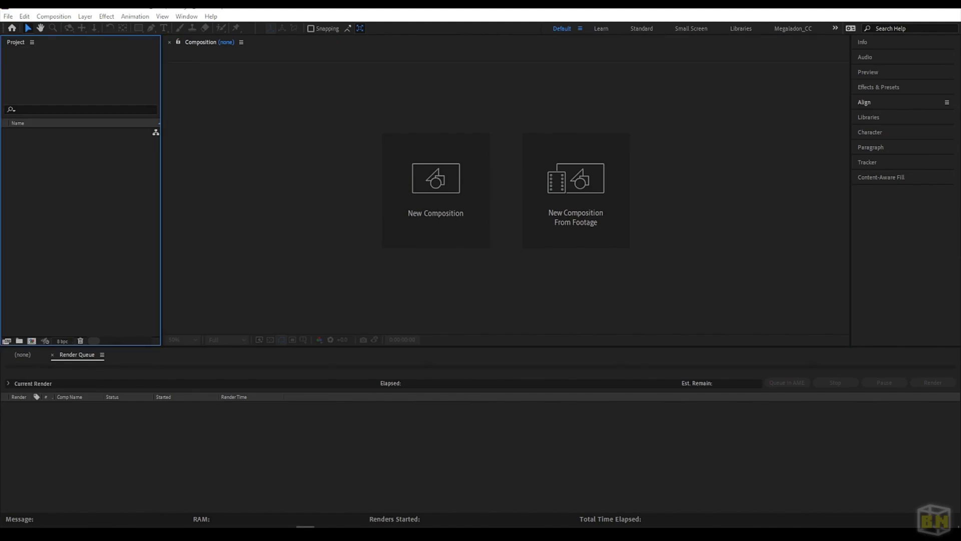
pyautogui.hotkey('ctrl', 'i')
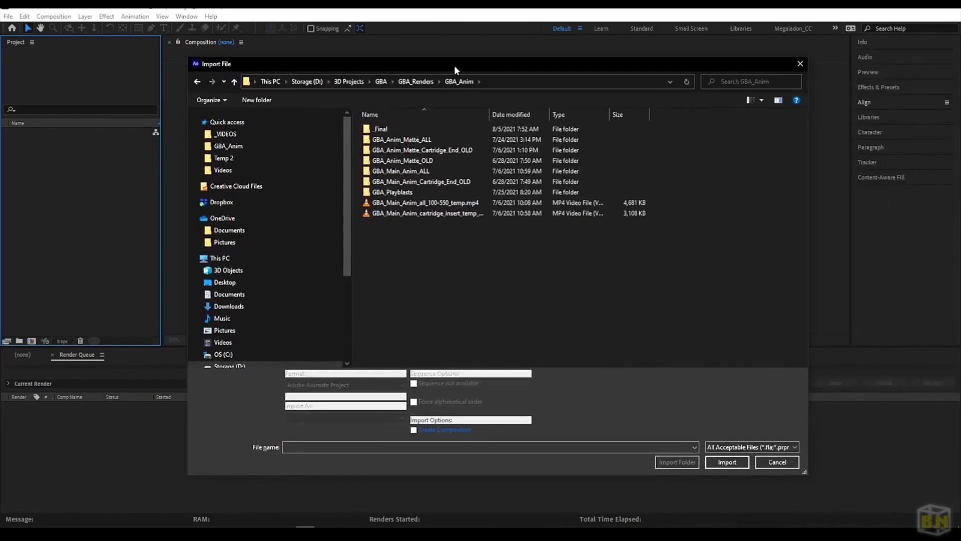
pyautogui.moveTo(489, 115); pyautogui.dragTo(559, 116)
pyautogui.click(426, 203)
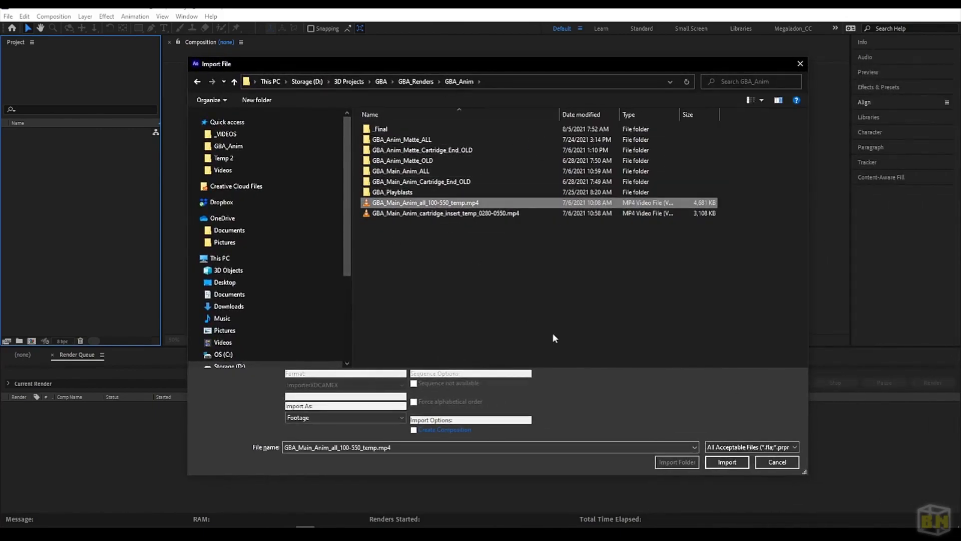
pyautogui.click(727, 462)
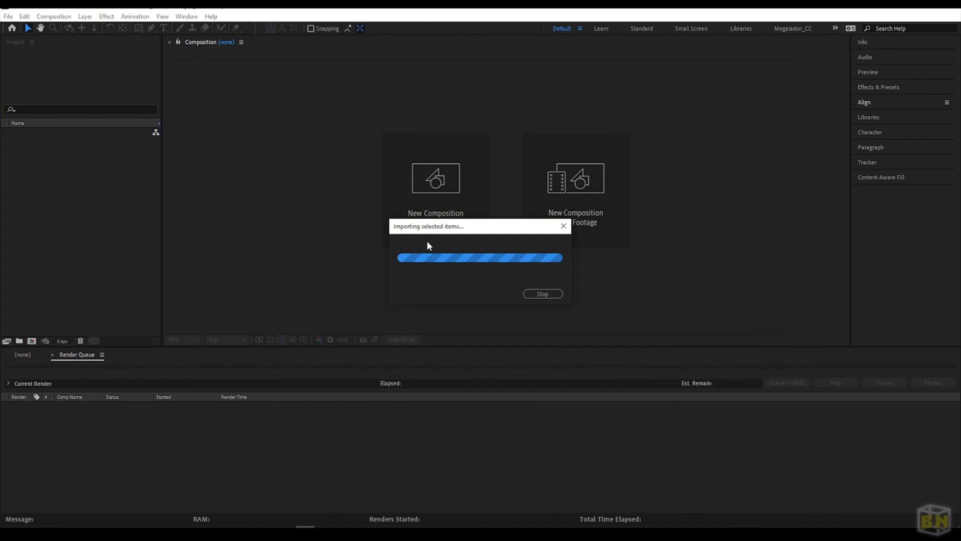
pyautogui.click(73, 160)
pyautogui.click(75, 133)
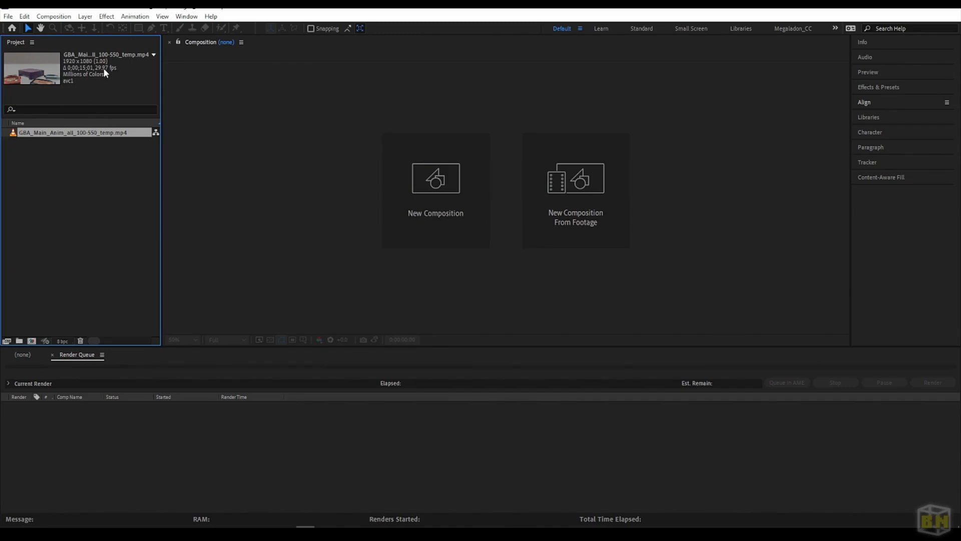
# Step: Import GBA_Main_Anim_cartridge_insert_temp_0280-0550.mp4 into the project as a second footage item
pyautogui.click(91, 149)
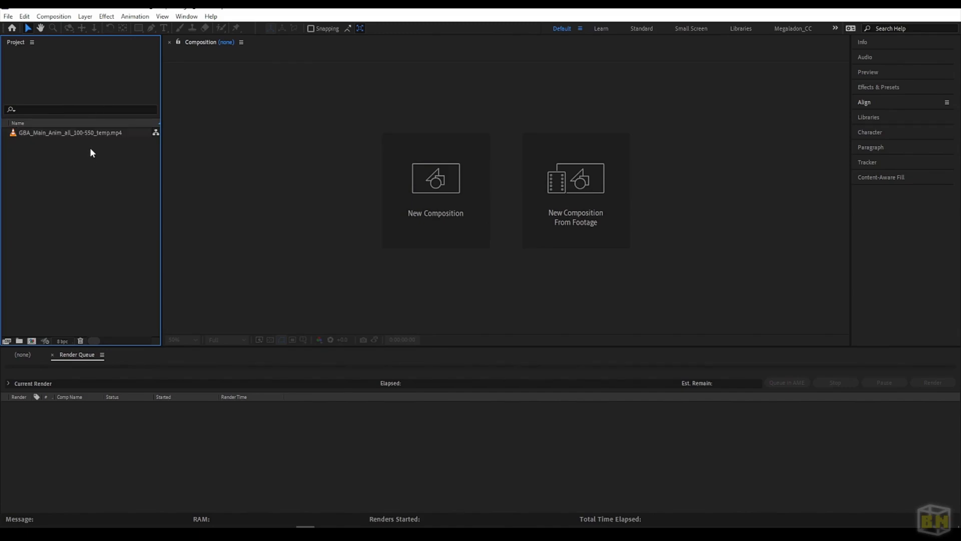
pyautogui.doubleClick(90, 148)
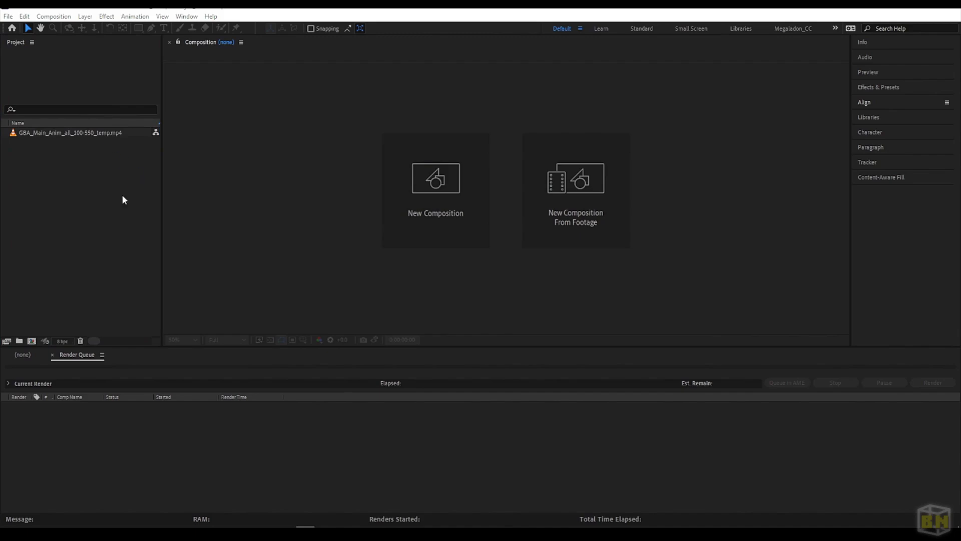
pyautogui.doubleClick(408, 214)
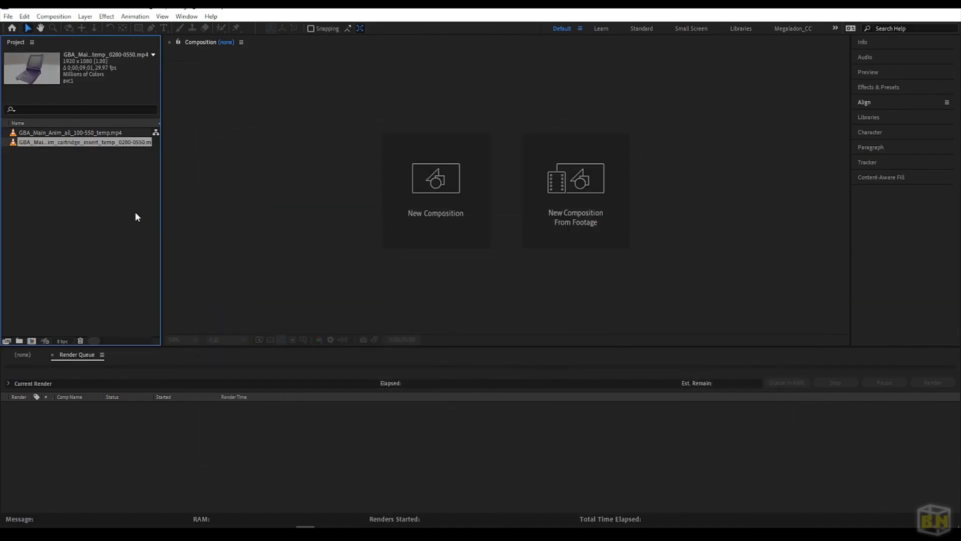
# Step: Start another footage import and browse to the GBA_Anim_Matte_OLD folder inside GBA_Anim
pyautogui.click(104, 203)
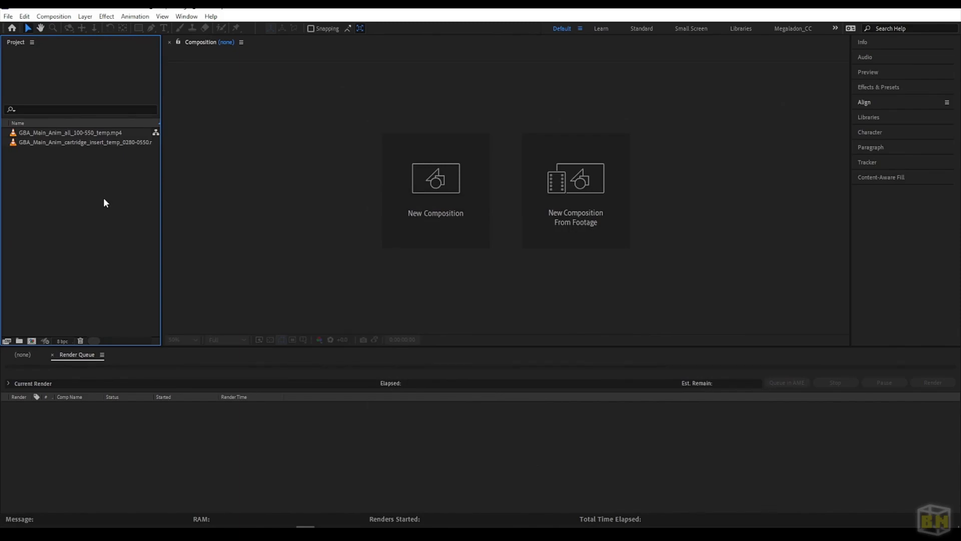
pyautogui.doubleClick(103, 199)
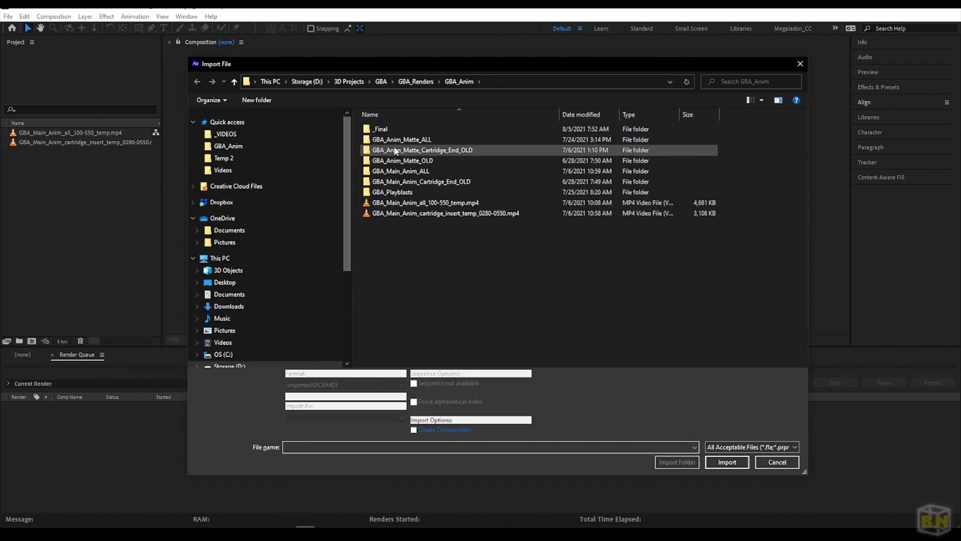
pyautogui.doubleClick(396, 140)
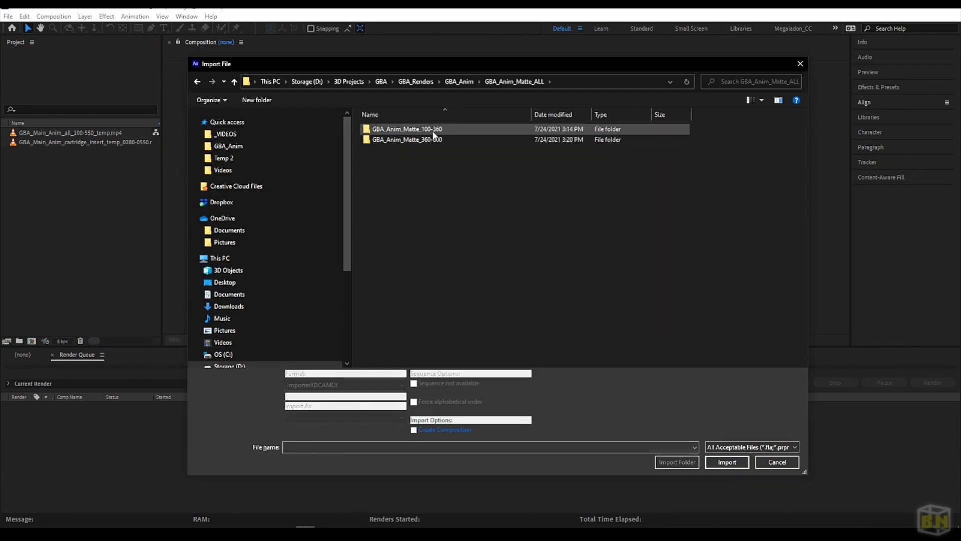
pyautogui.click(459, 82)
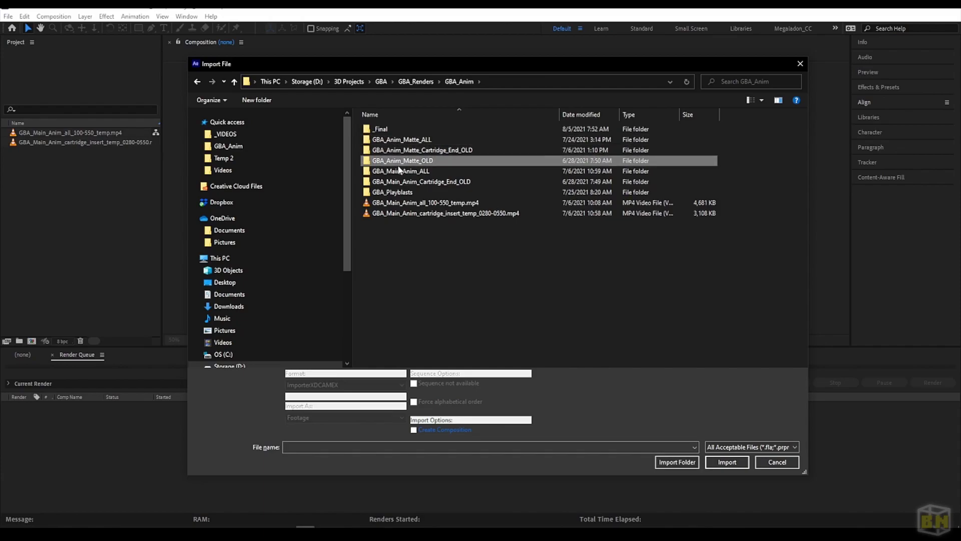
pyautogui.doubleClick(398, 162)
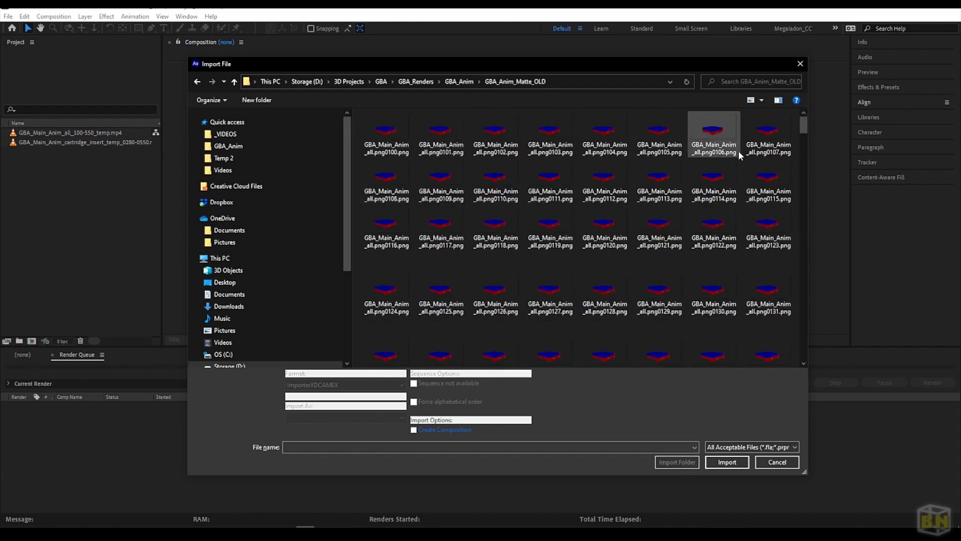
# Step: Show the matte files in Details view and import them as a PNG sequence starting from GBA_Main_Anim_all.png0100.png
pyautogui.click(761, 100)
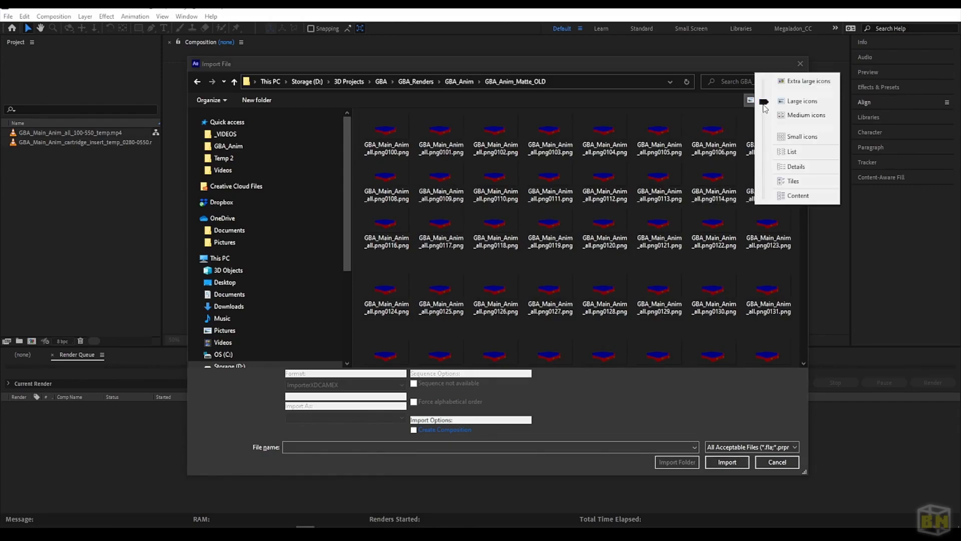
pyautogui.click(795, 167)
pyautogui.moveTo(435, 115); pyautogui.dragTo(518, 114)
pyautogui.click(406, 132)
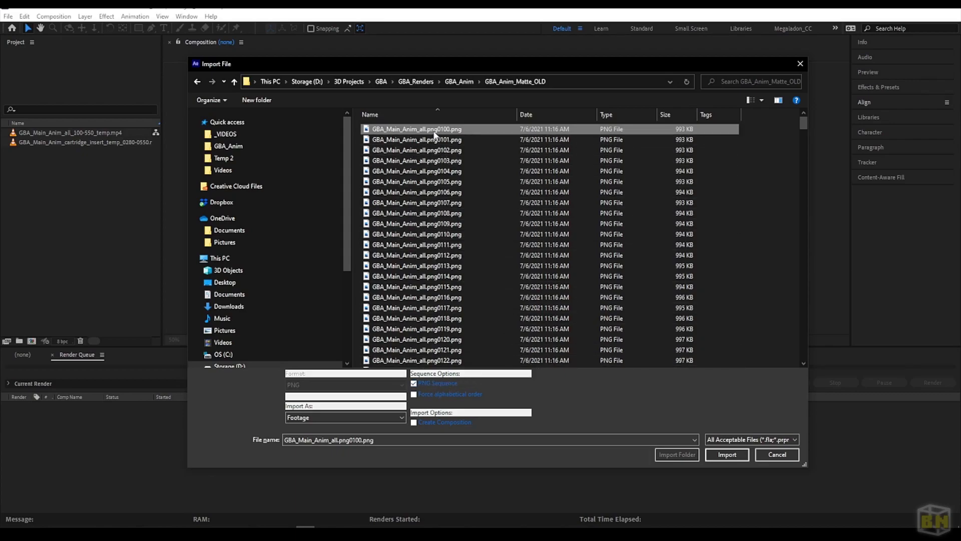
pyautogui.click(713, 453)
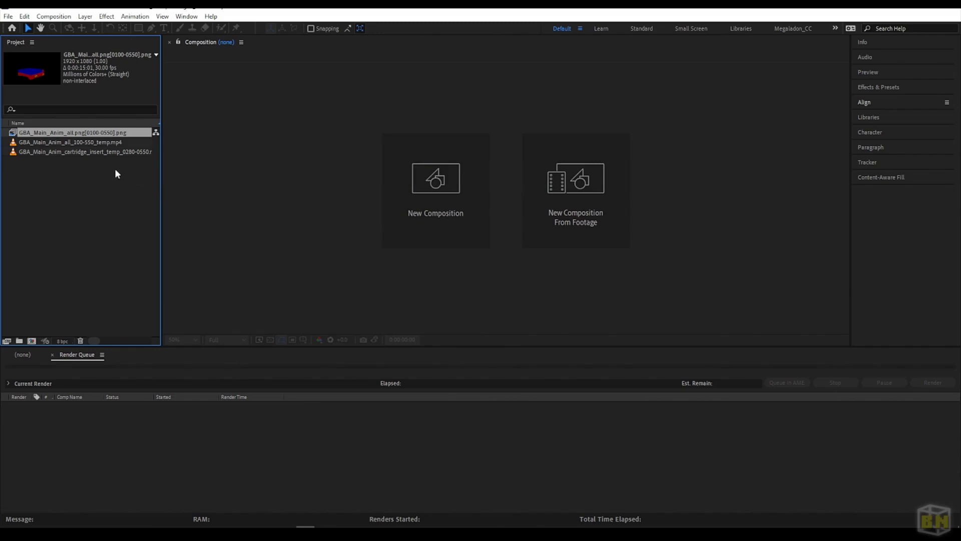
# Step: Create a top-level project folder named RAW Footage, move the three footage items into it and expand it
pyautogui.click(69, 169)
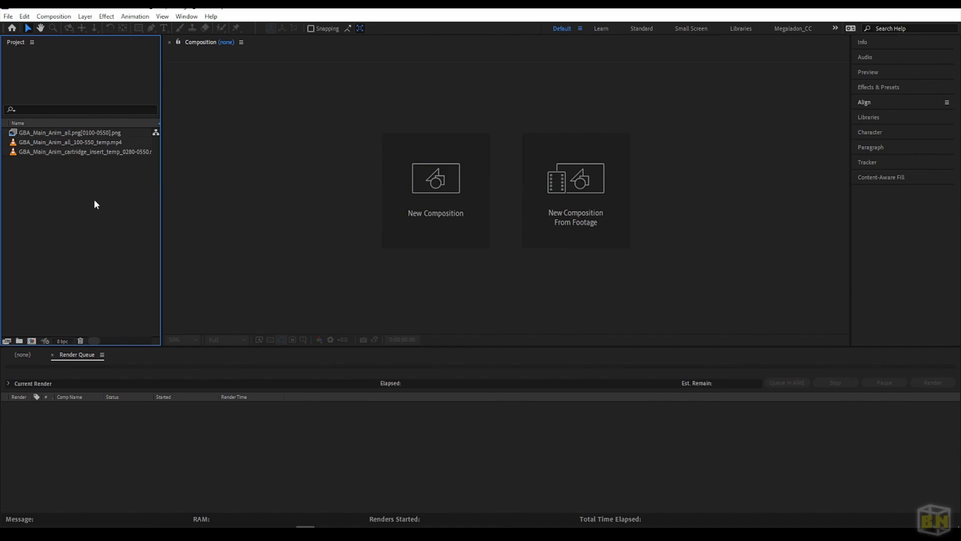
pyautogui.click(20, 341)
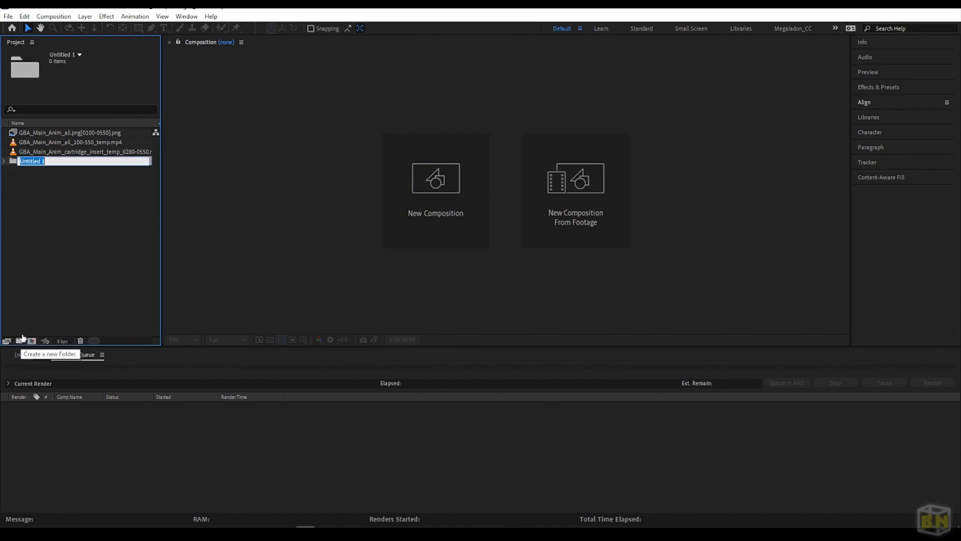
pyautogui.write('RAW Footage')
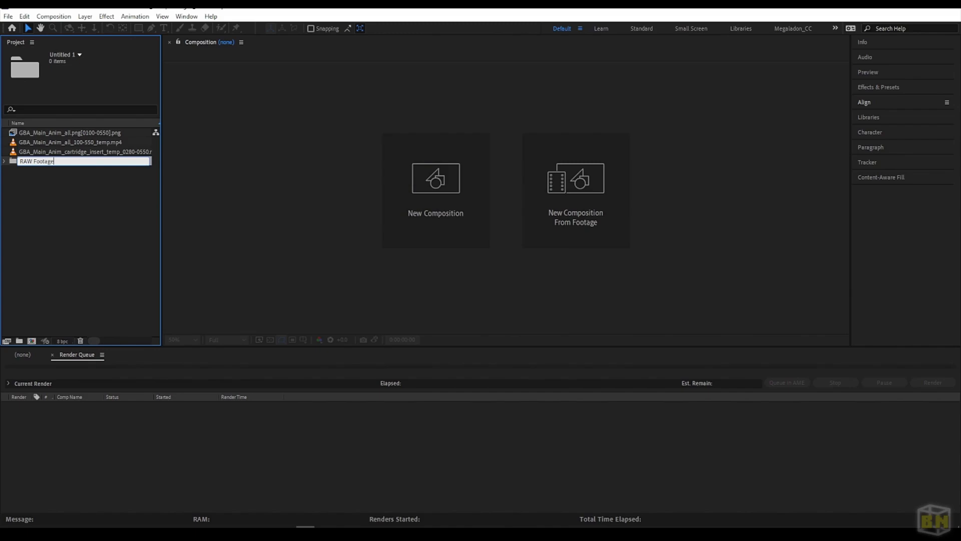
pyautogui.press('Return')
pyautogui.click(61, 152)
pyautogui.keyDown('shift'); pyautogui.click(58, 133); pyautogui.keyUp('shift')
pyautogui.moveTo(58, 133); pyautogui.dragTo(50, 161)
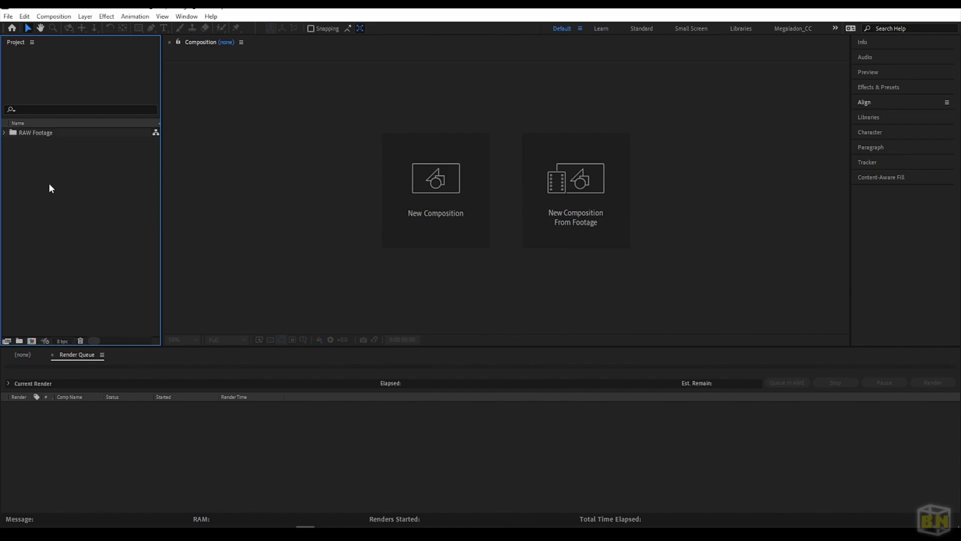
pyautogui.click(4, 132)
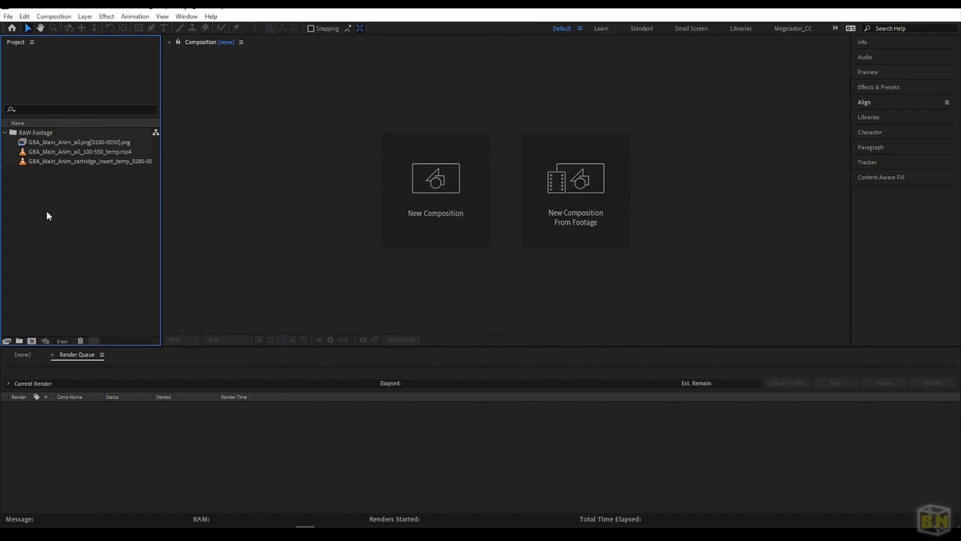
# Step: Create a top-level project folder named Audio and leave nothing selected
pyautogui.click(20, 341)
pyautogui.write('Audio')
pyautogui.press('Return')
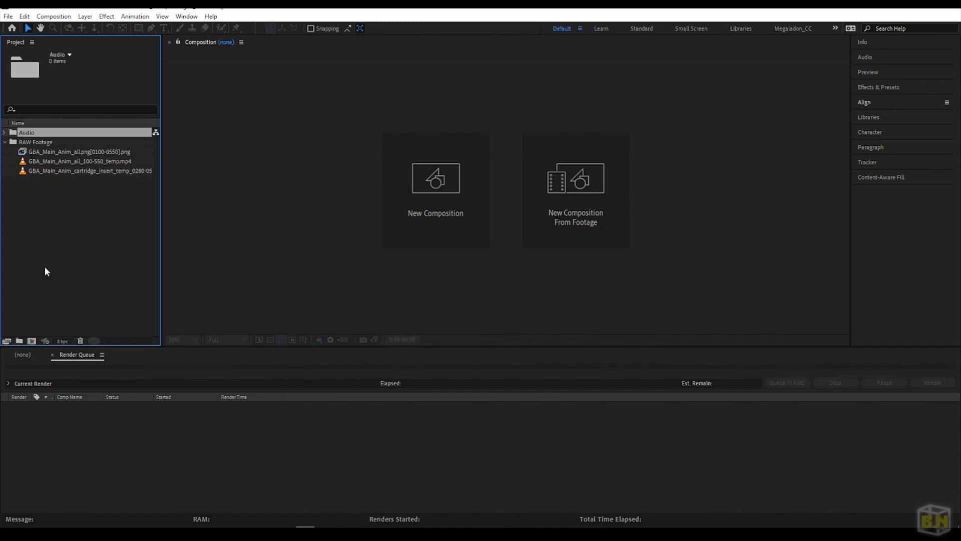
pyautogui.click(45, 271)
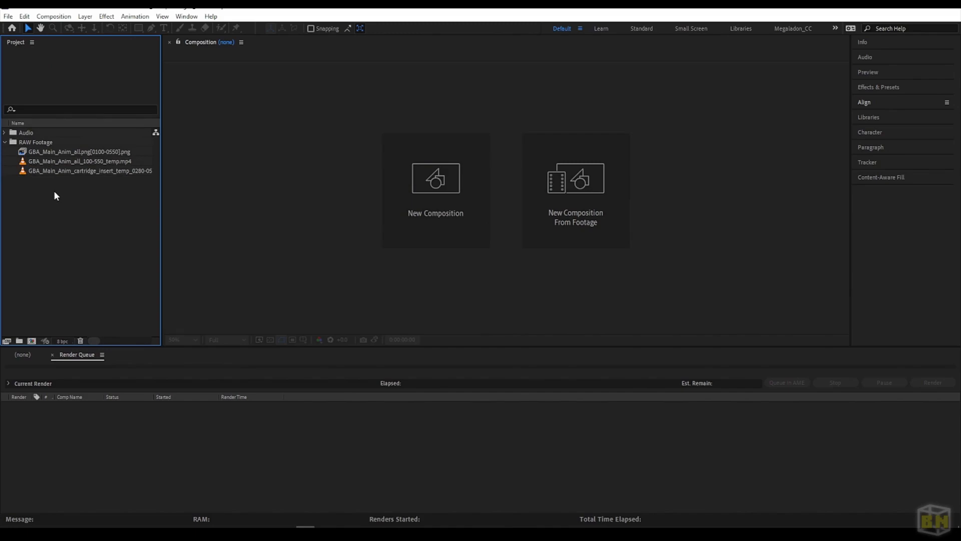
# Step: Create a Matte subfolder inside RAW Footage and move the PNG matte sequence into it
pyautogui.click(37, 141)
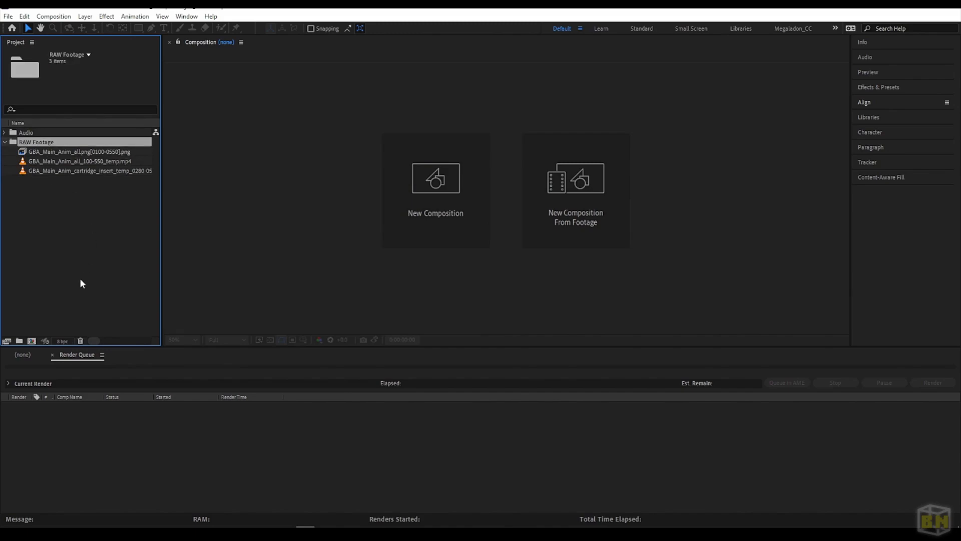
pyautogui.click(19, 341)
pyautogui.write('Matte')
pyautogui.press('Return')
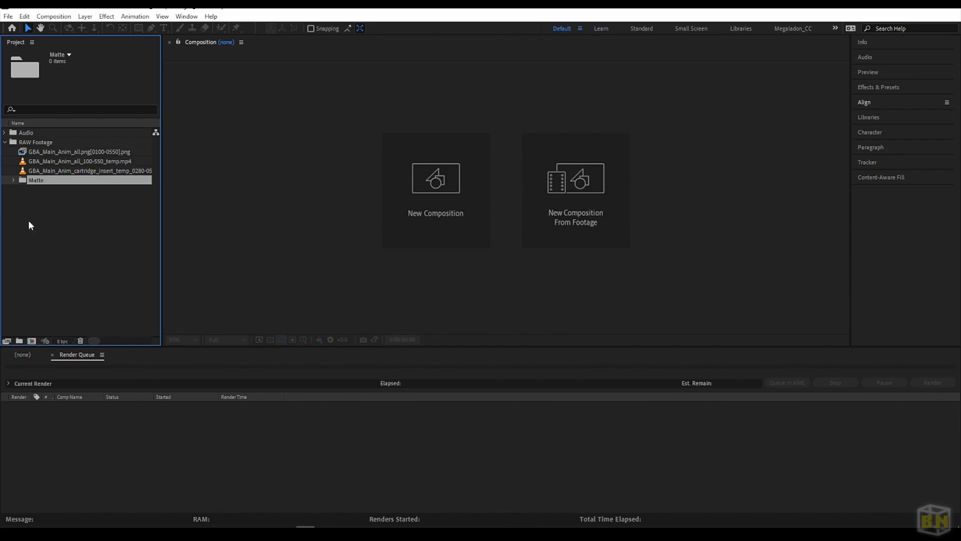
pyautogui.moveTo(51, 153); pyautogui.dragTo(36, 181)
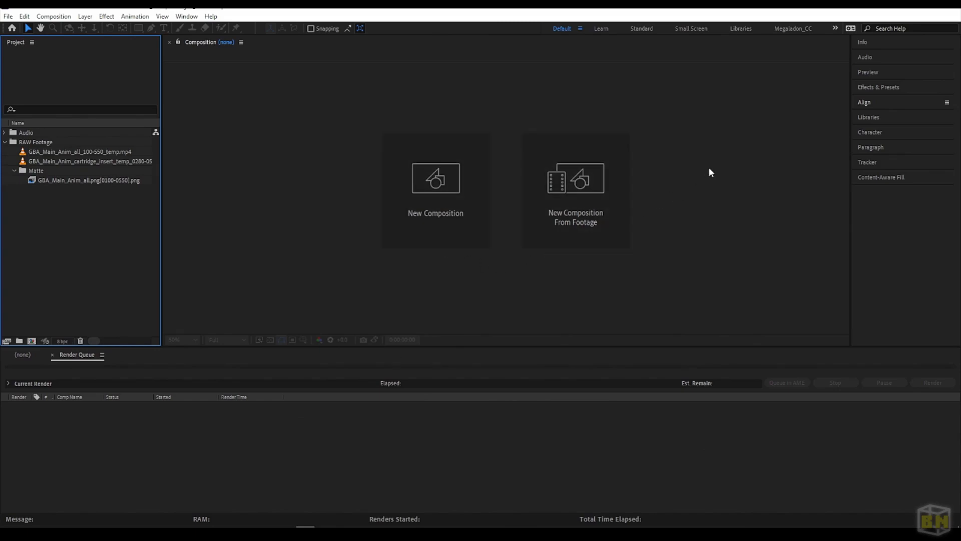
pyautogui.click(835, 28)
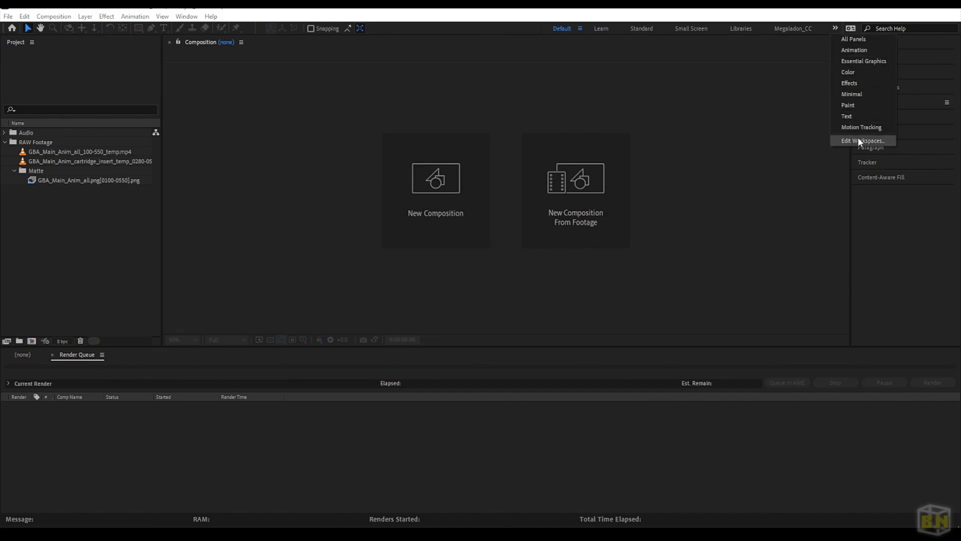
pyautogui.click(784, 125)
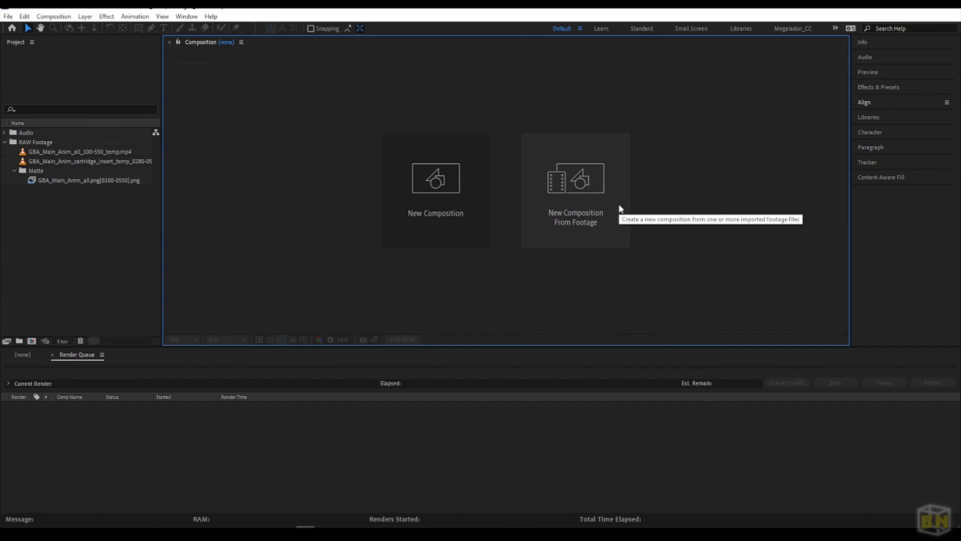
# Step: Compare the frame rates and durations of the PNG matte sequence and the two MP4 clips
pyautogui.click(115, 228)
pyautogui.click(84, 182)
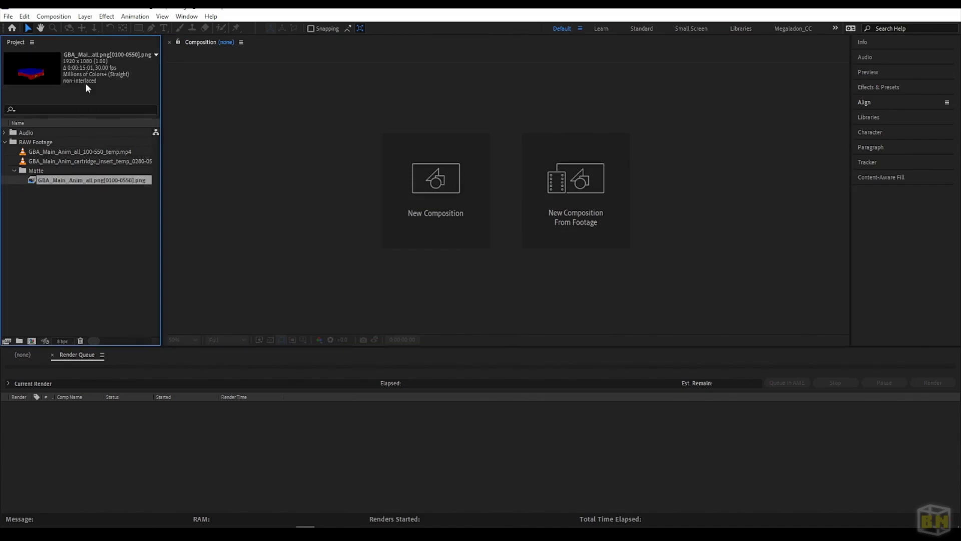
pyautogui.click(69, 153)
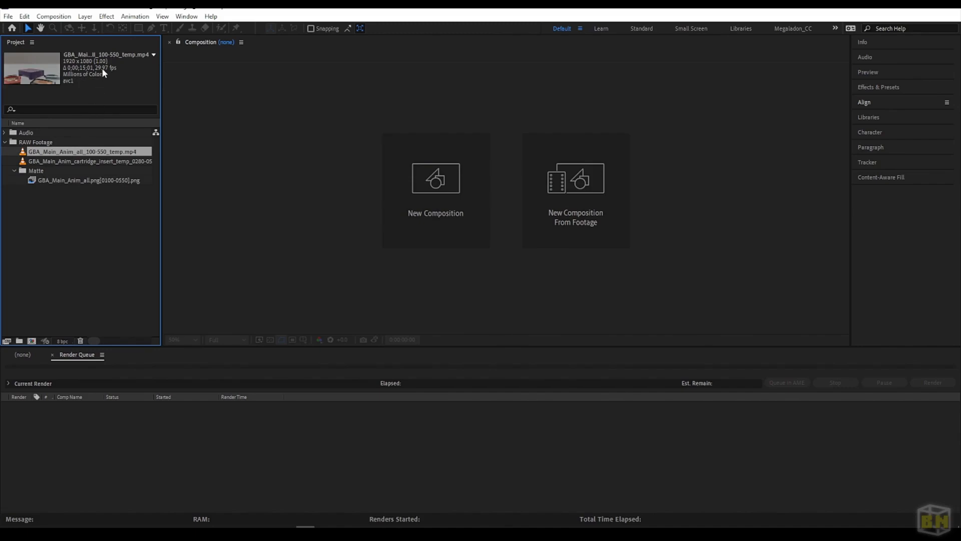
pyautogui.click(86, 161)
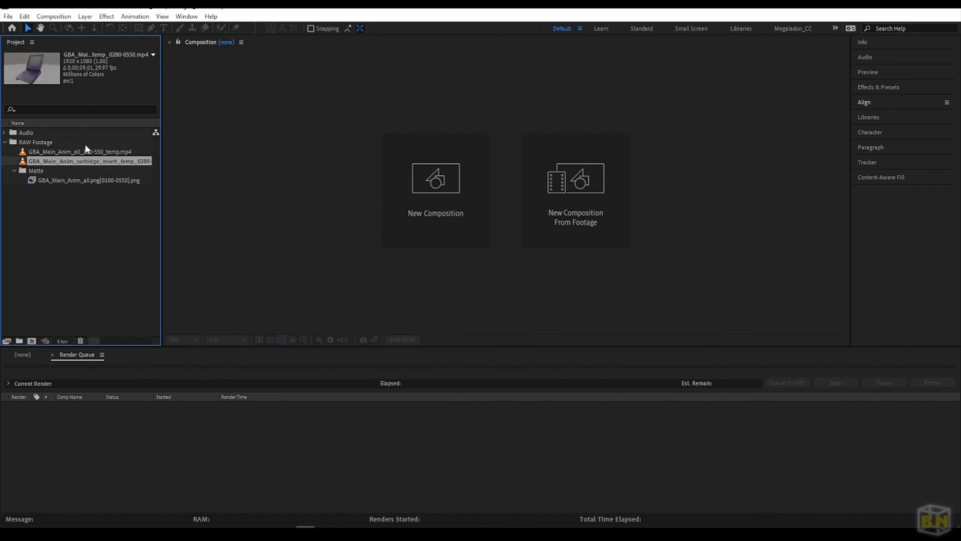
pyautogui.click(73, 181)
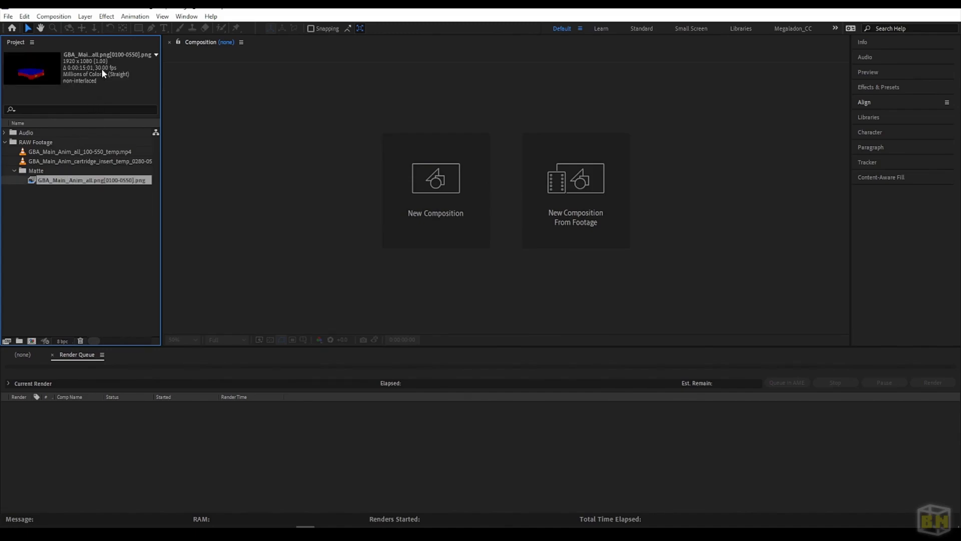
pyautogui.click(62, 191)
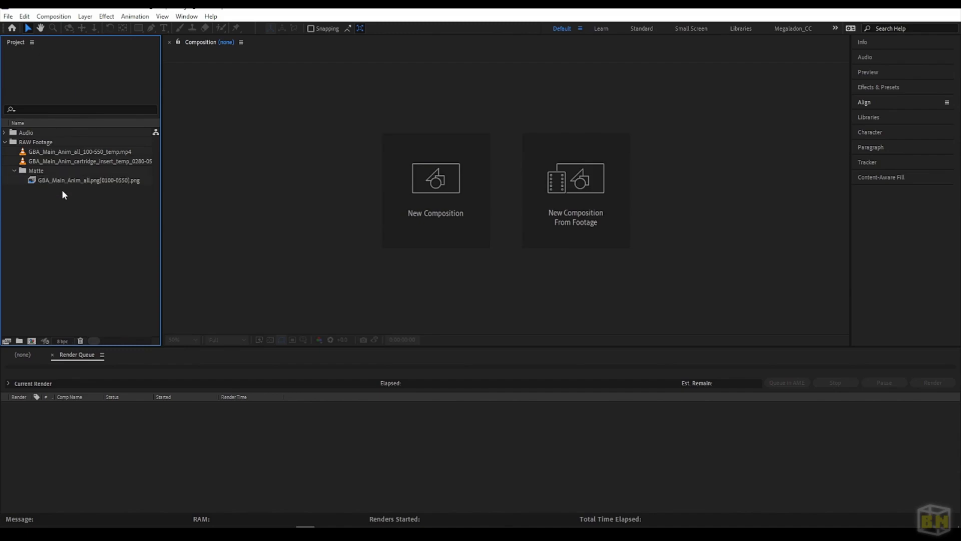
# Step: Check the default sequence footage frame rate in the Import preferences and close the preferences
pyautogui.click(24, 16)
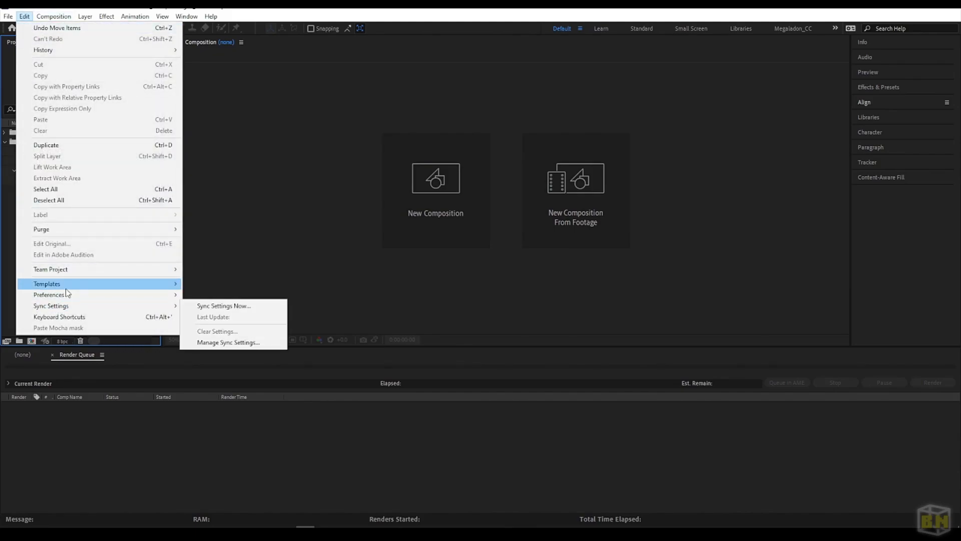
pyautogui.moveTo(74, 297)
pyautogui.click(266, 296)
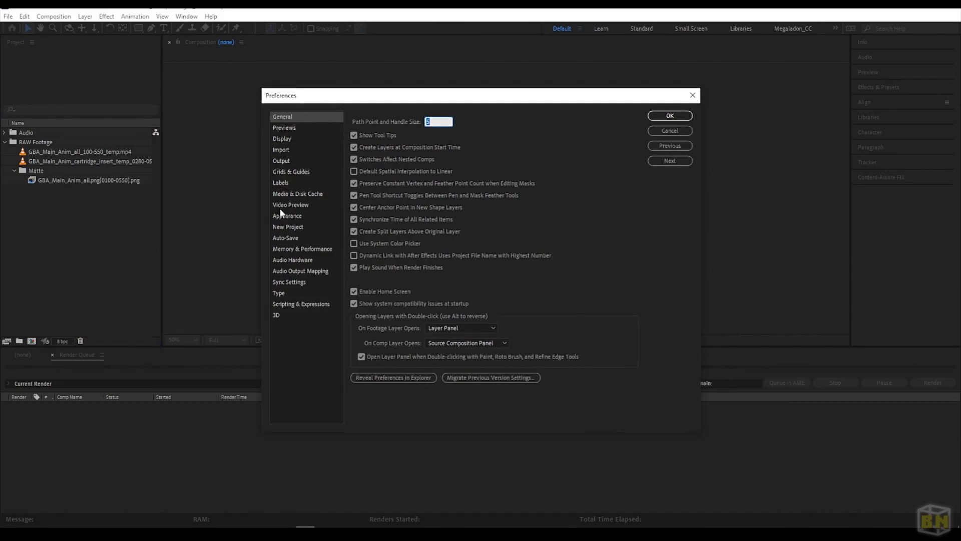
pyautogui.click(289, 150)
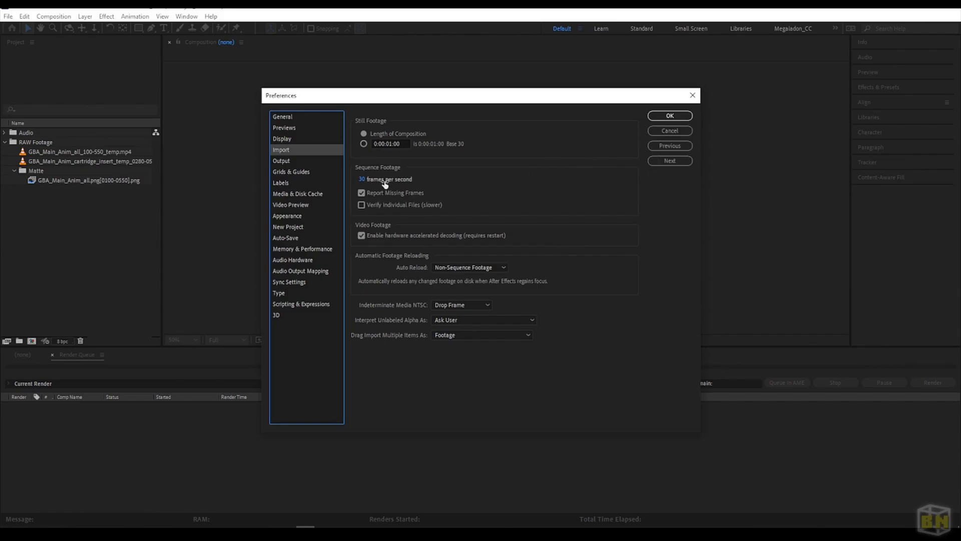
pyautogui.click(665, 118)
# Step: Recheck the frame rate details of the two MP4 clips in RAW Footage
pyautogui.click(67, 159)
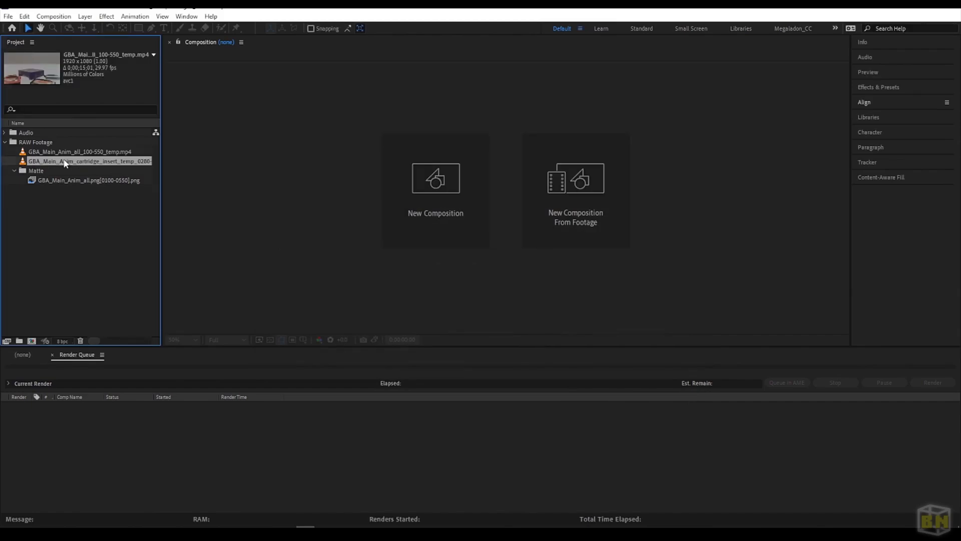
pyautogui.click(68, 152)
pyautogui.click(69, 161)
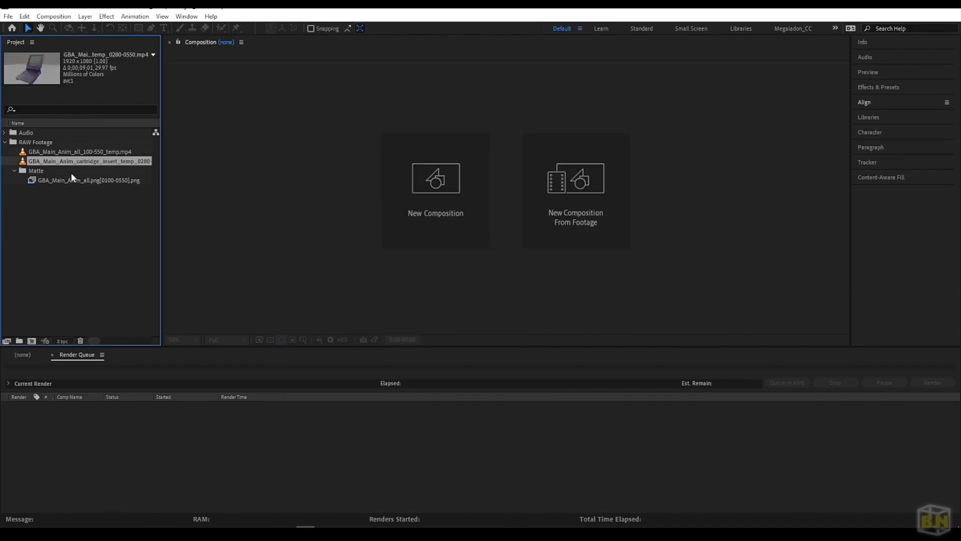
# Step: Interpret the PNG matte sequence in the Matte folder at an assumed frame rate of 29.97 frames per second
pyautogui.click(75, 180)
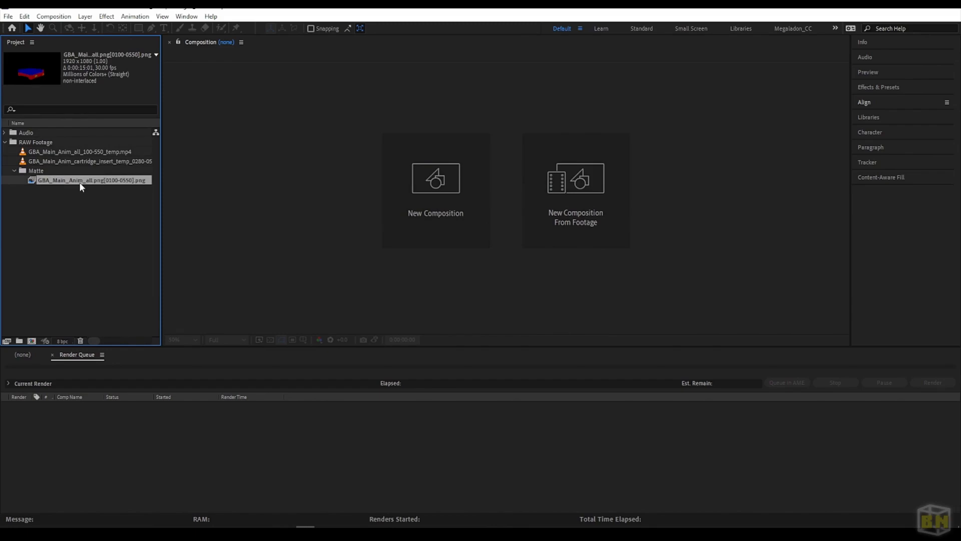
pyautogui.rightClick(81, 187)
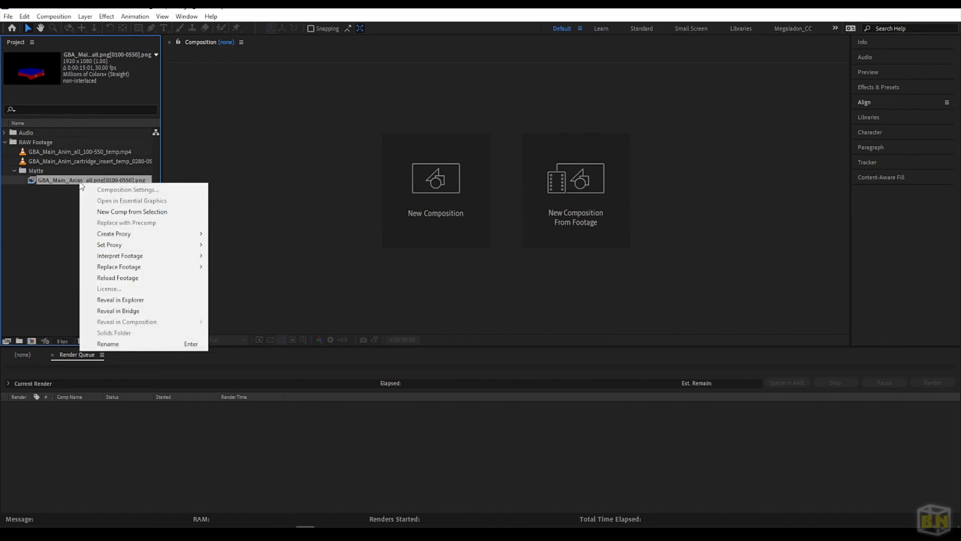
pyautogui.moveTo(200, 256)
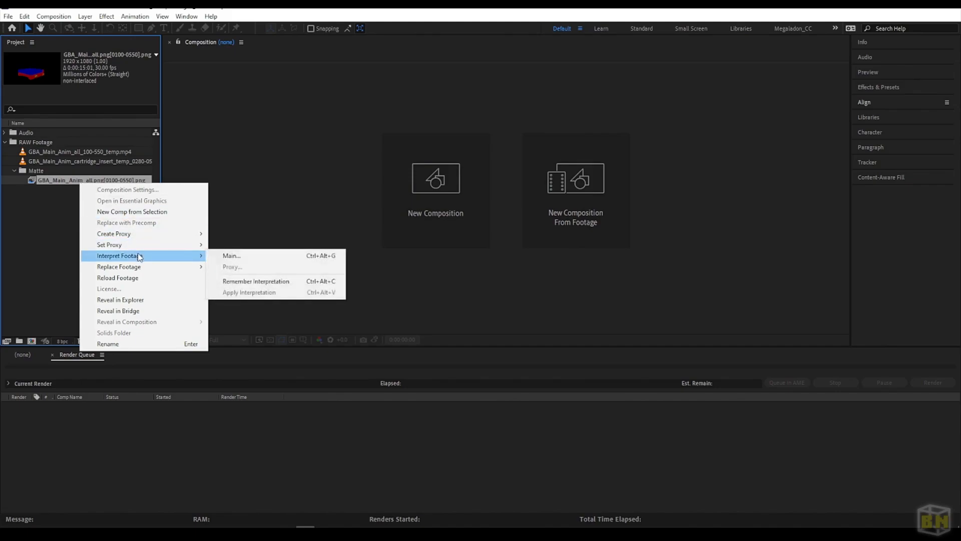
pyautogui.click(248, 257)
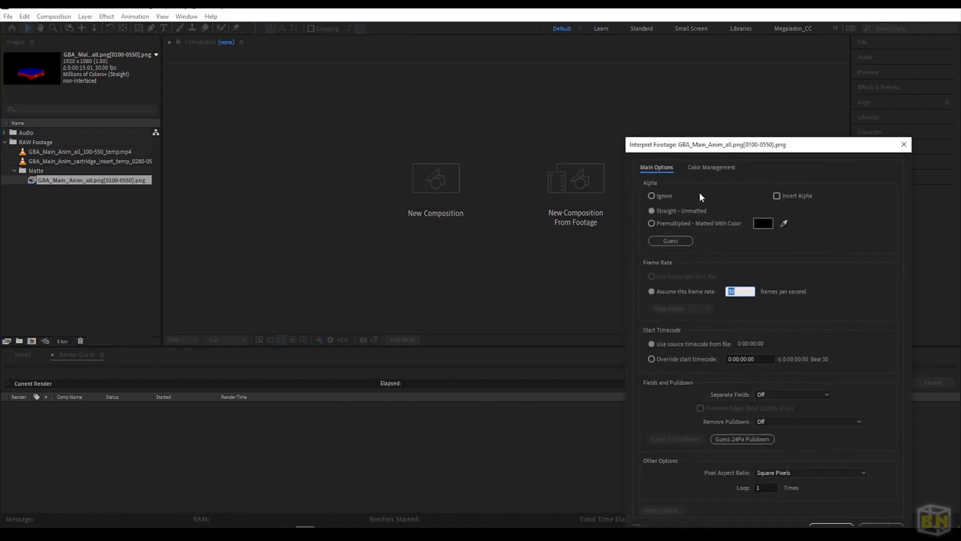
pyautogui.moveTo(697, 146); pyautogui.dragTo(264, 78)
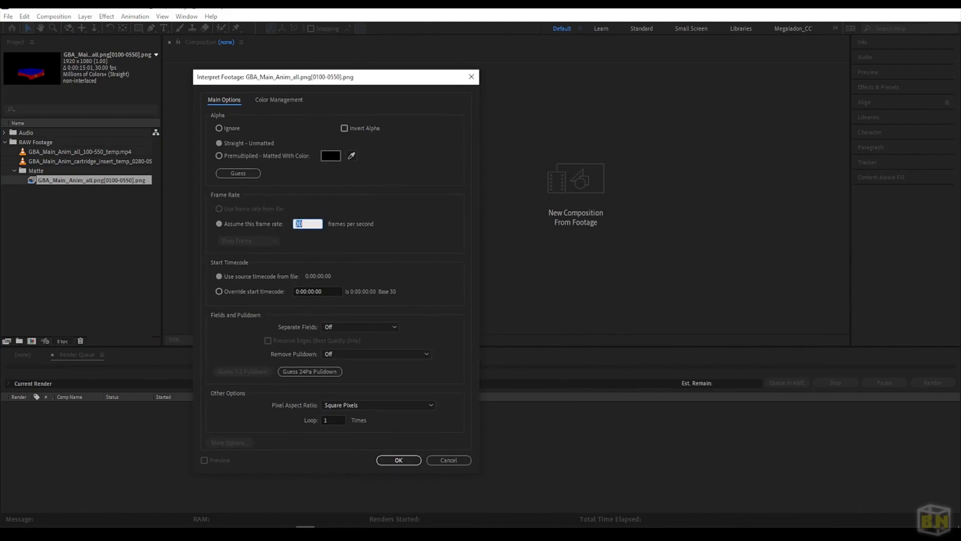
pyautogui.write('29.97')
pyautogui.press('Return')
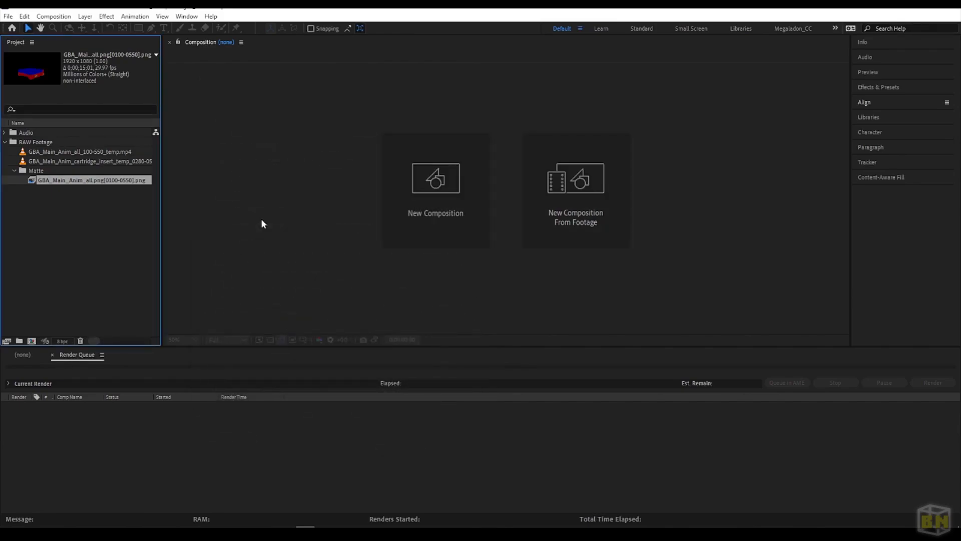
pyautogui.click(58, 191)
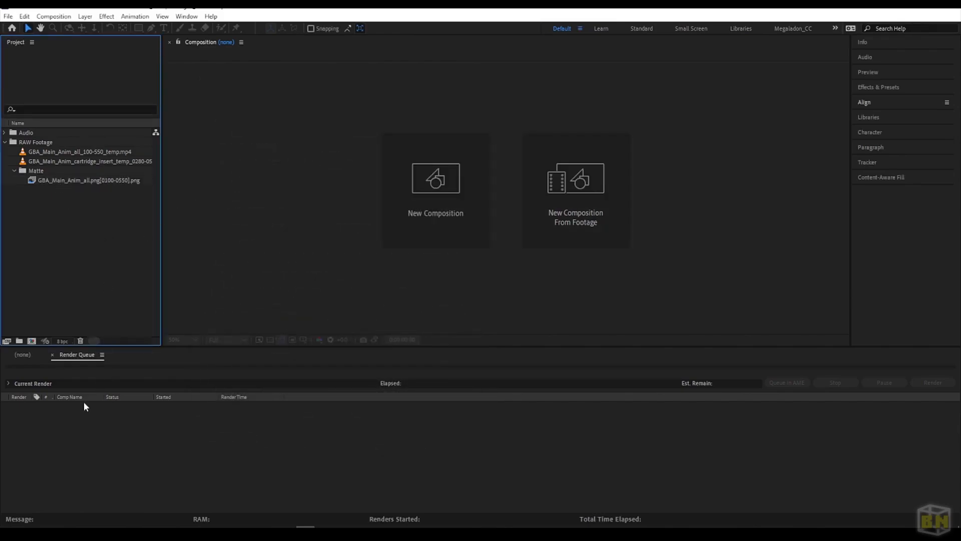
# Step: Widen the project list to show full file names and compare the frame rates and durations of the matte sequence and the MP4 clips
pyautogui.click(58, 160)
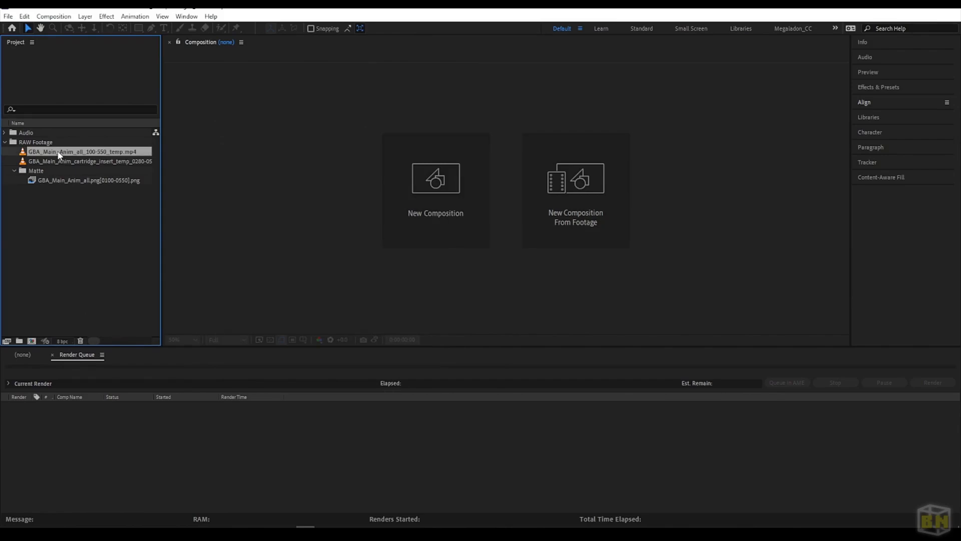
pyautogui.click(64, 181)
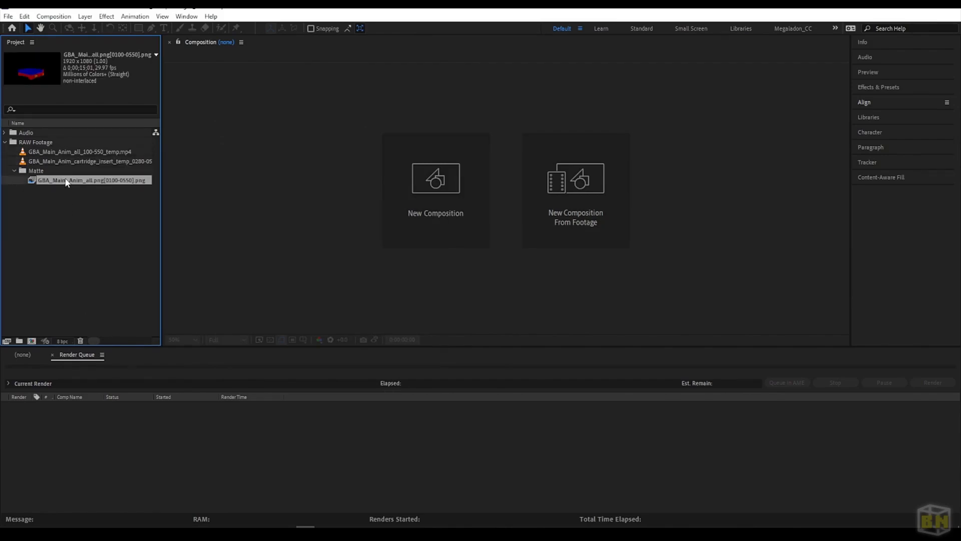
pyautogui.click(52, 231)
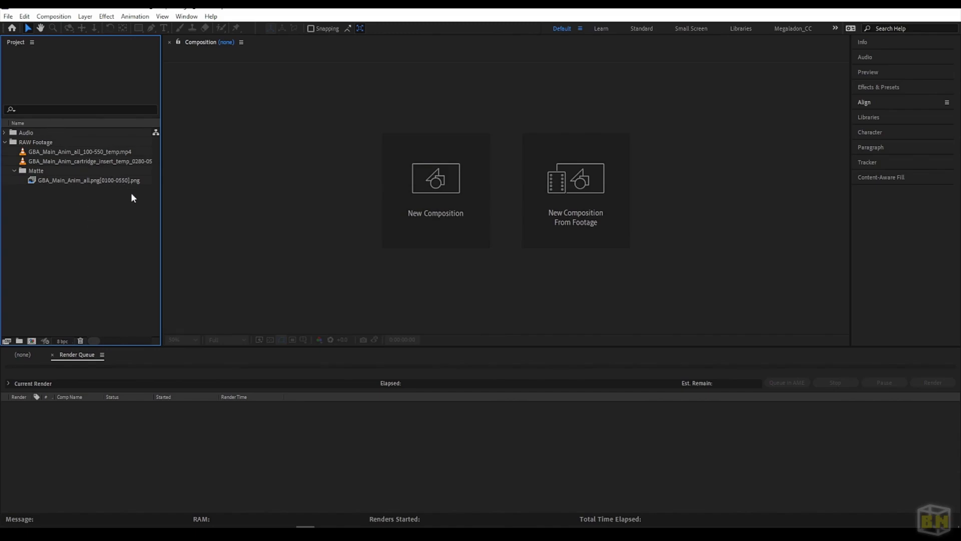
pyautogui.moveTo(161, 213); pyautogui.dragTo(199, 213)
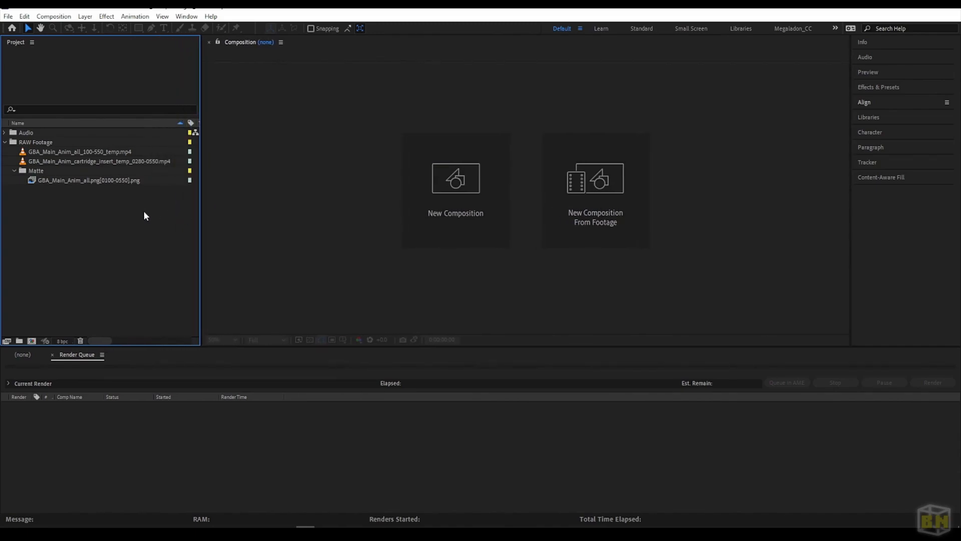
pyautogui.click(93, 153)
pyautogui.click(92, 160)
pyautogui.click(92, 152)
pyautogui.click(94, 160)
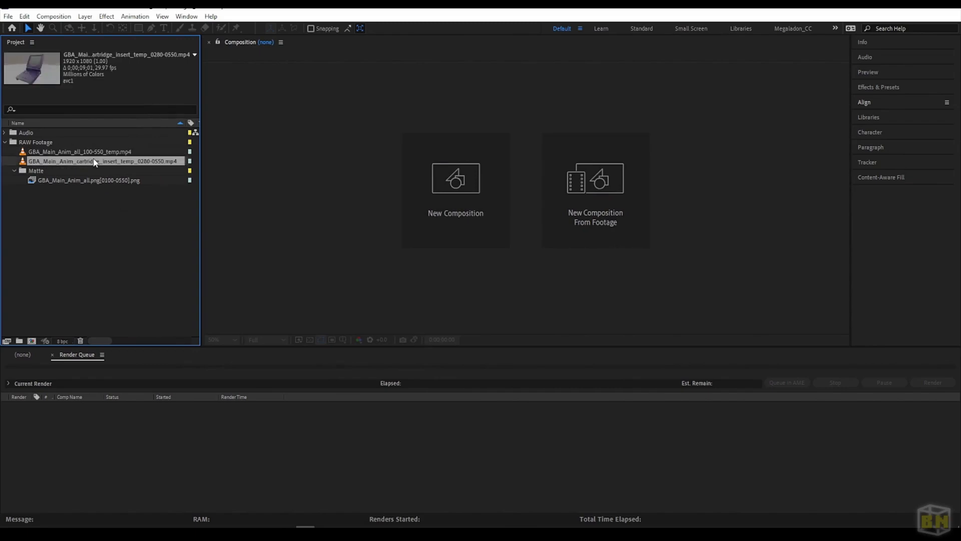
pyautogui.click(93, 153)
pyautogui.click(93, 161)
# Step: Create a new composition from the PNG matte sequence
pyautogui.click(101, 180)
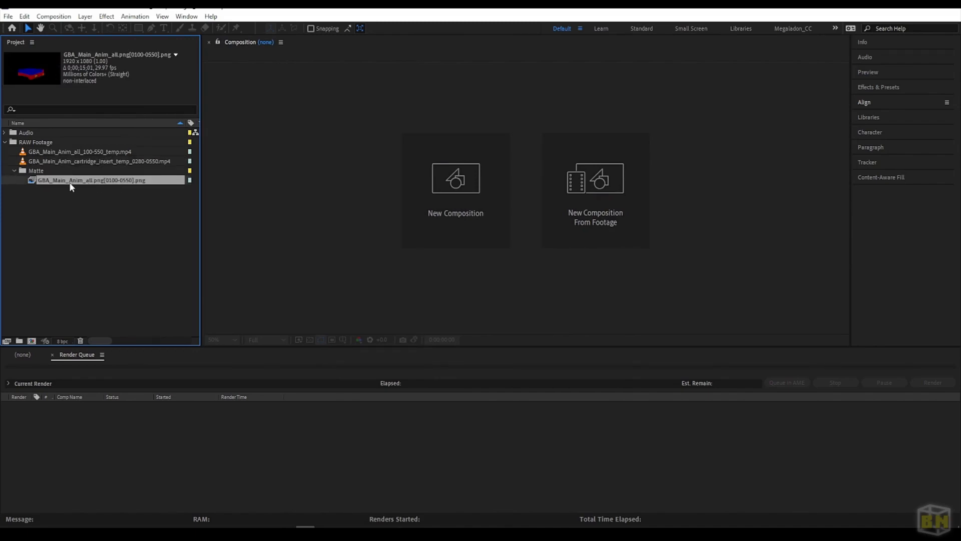
pyautogui.rightClick(114, 184)
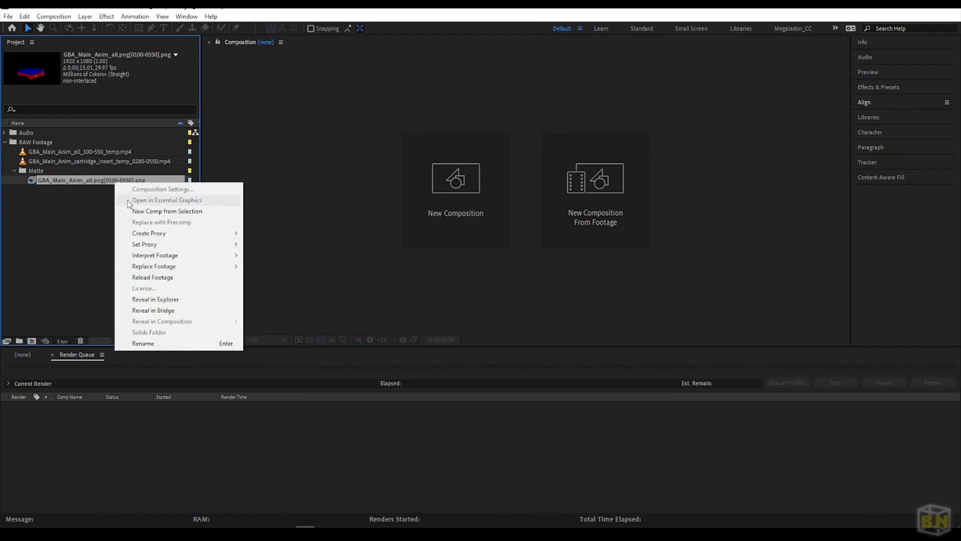
pyautogui.click(143, 211)
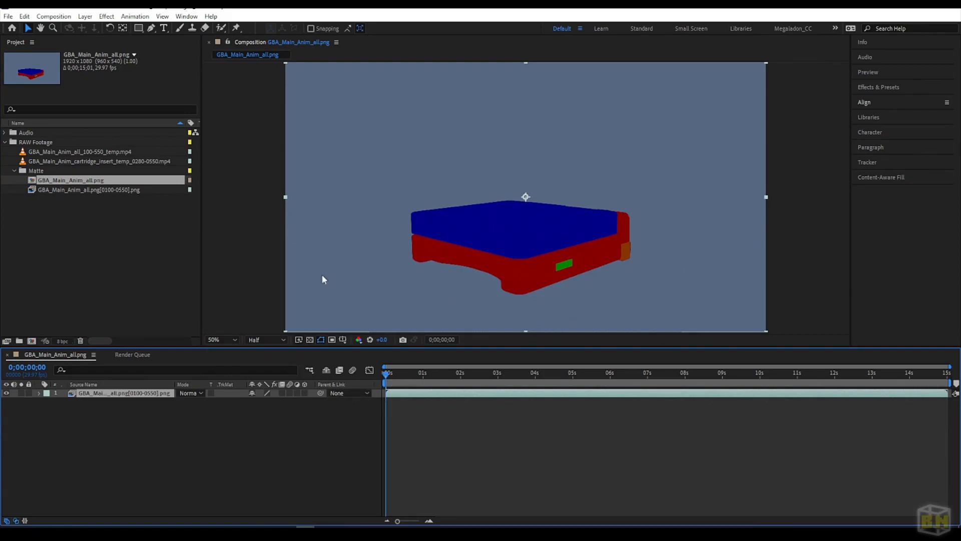
# Step: Create a top-level folder named COMPS, move the new matte composition into it and expand the folder
pyautogui.click(73, 200)
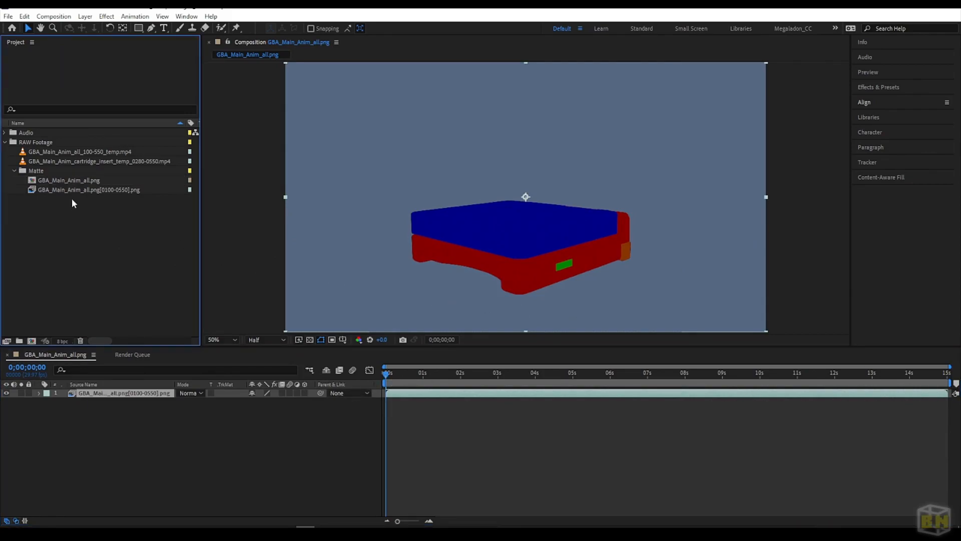
pyautogui.click(19, 341)
pyautogui.write('COMPS')
pyautogui.press('Return')
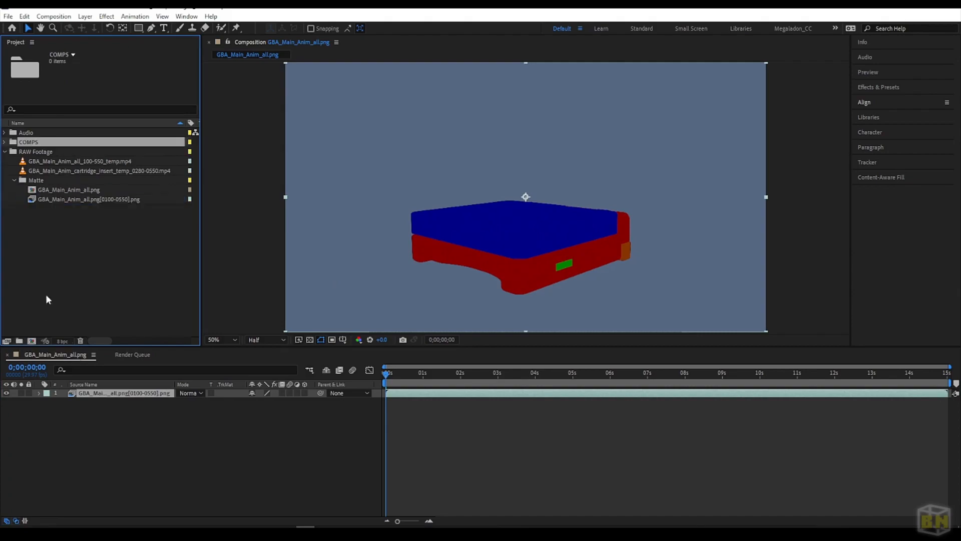
pyautogui.moveTo(63, 189); pyautogui.dragTo(26, 144)
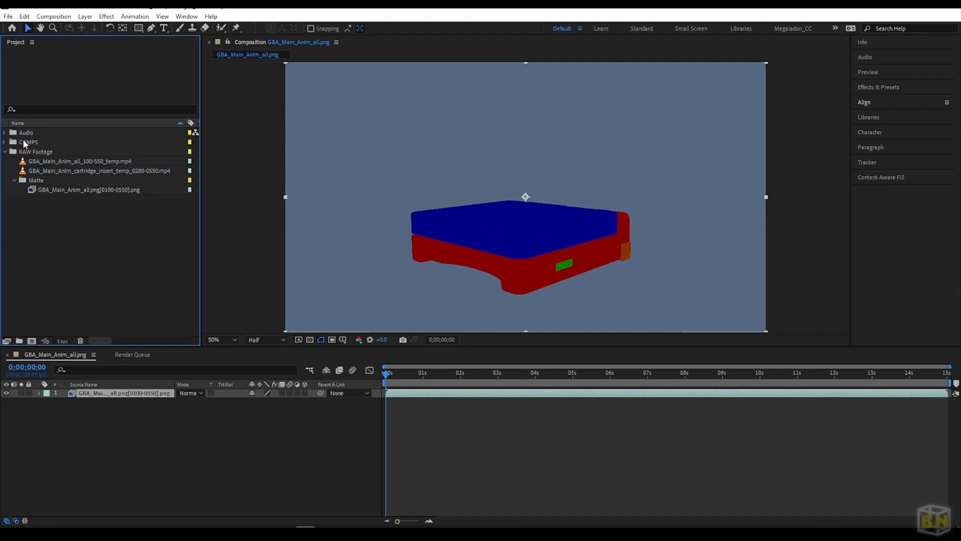
pyautogui.click(5, 142)
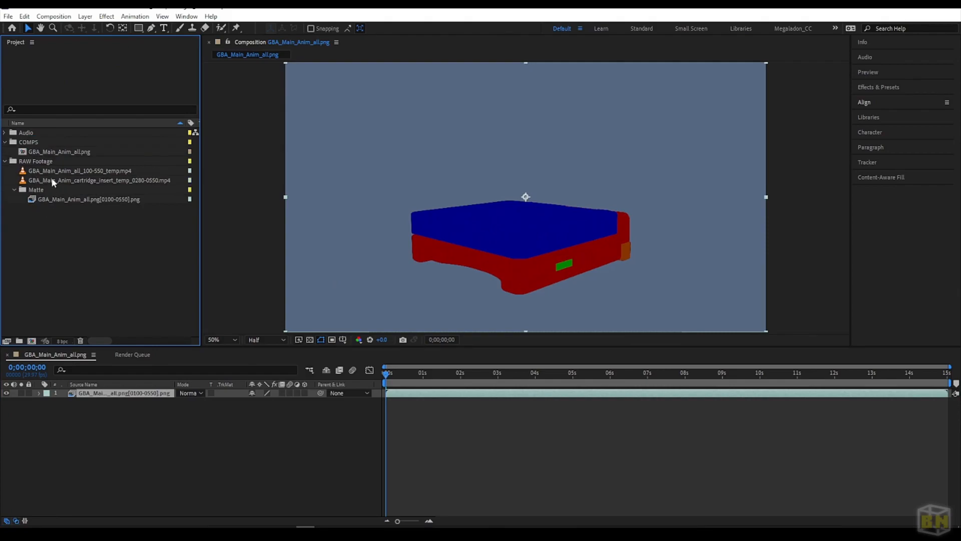
# Step: Rename the composition in the COMPS folder to GBA_Main_Anim_All
pyautogui.click(56, 152)
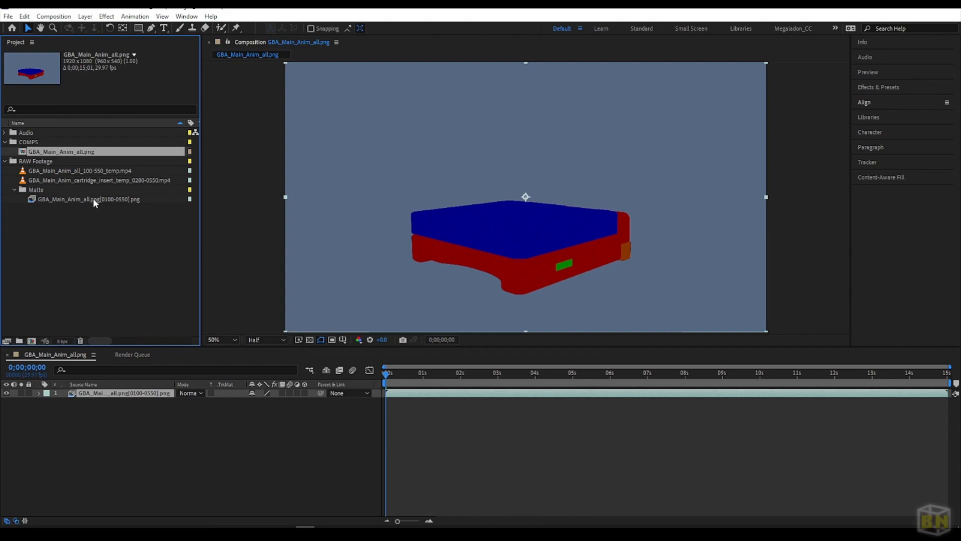
pyautogui.press('Return')
pyautogui.click(74, 152)
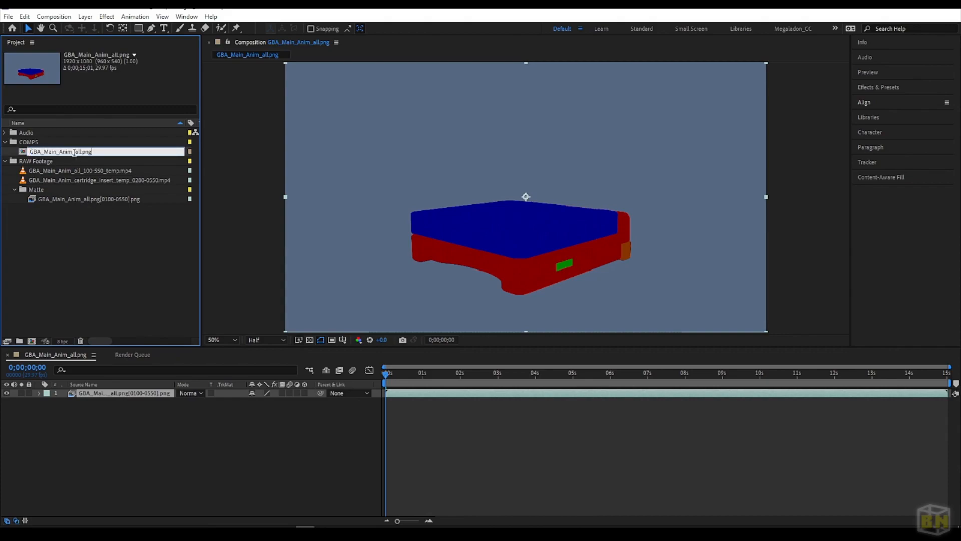
pyautogui.hotkey('shift', 'Left')
pyautogui.hotkey('shift', 'Left')
pyautogui.hotkey('shift', 'Left')
pyautogui.hotkey('shift', 'Left')
pyautogui.hotkey('shift', 'Left')
pyautogui.hotkey('shift', 'Left')
pyautogui.hotkey('shift', 'Left')
pyautogui.write('All')
pyautogui.press('Return')
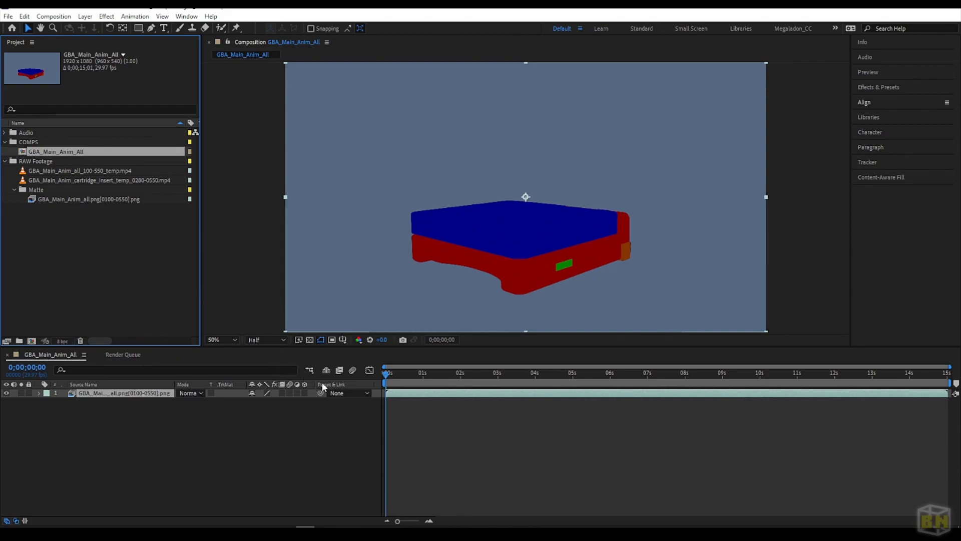
# Step: Scrub through the matte animation in the timeline and return to the first frame
pyautogui.moveTo(390, 374); pyautogui.dragTo(377, 394)
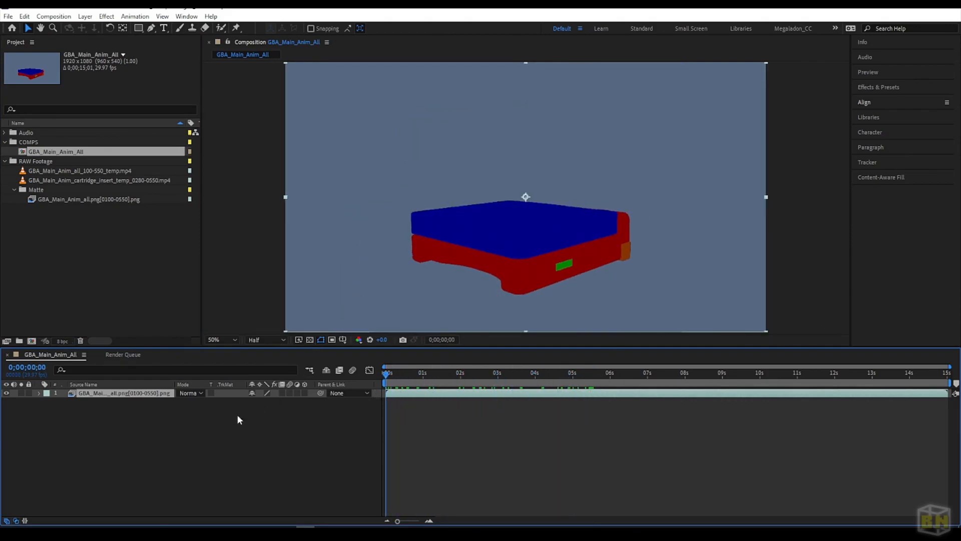
pyautogui.click(182, 423)
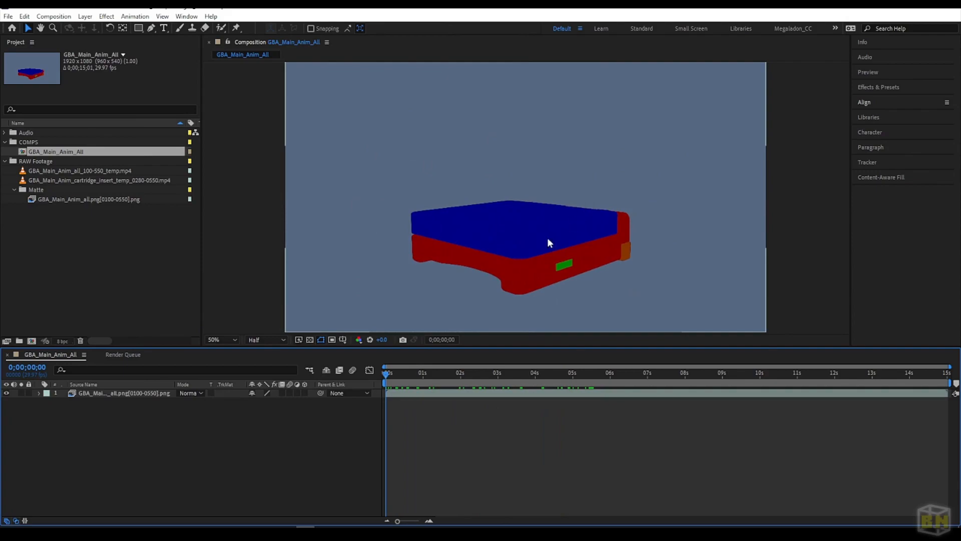
pyautogui.moveTo(417, 369); pyautogui.dragTo(370, 369)
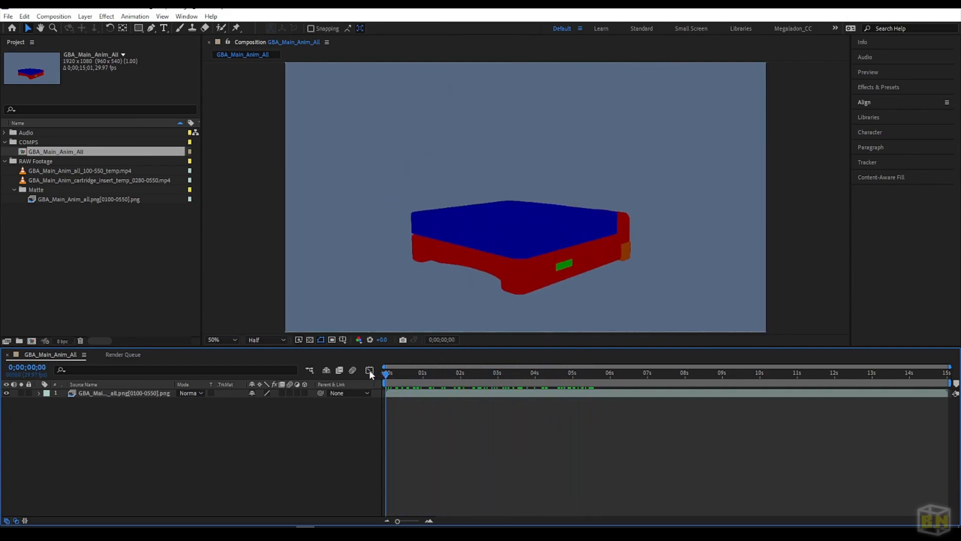
# Step: Review the preset, size, frame rate and duration in the settings of GBA_Main_Anim_All and close them without changes
pyautogui.click(281, 171)
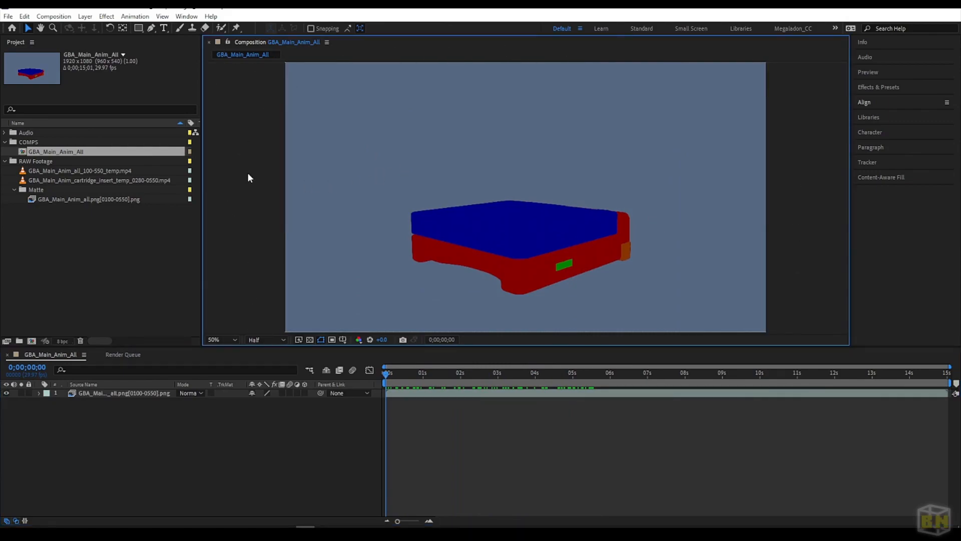
pyautogui.hotkey('ctrl', 'k')
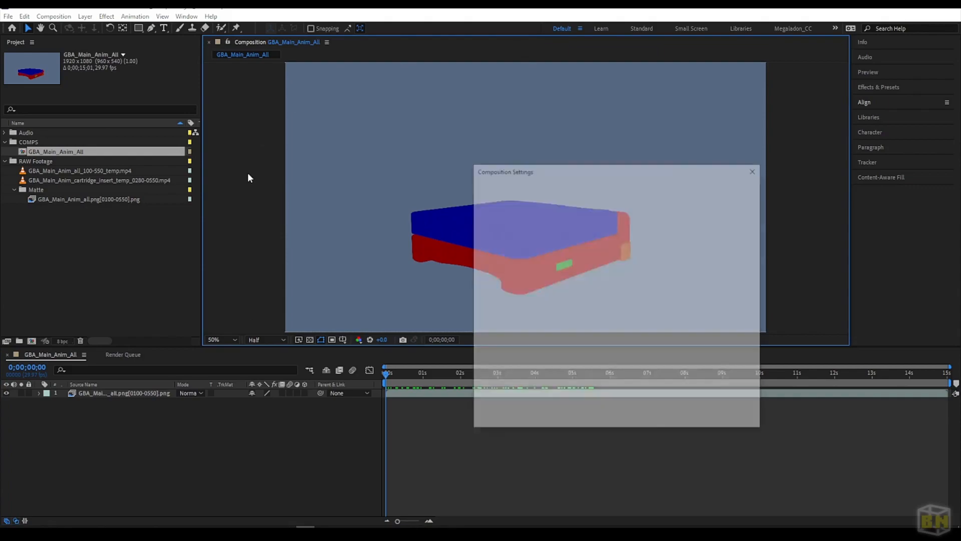
pyautogui.moveTo(551, 170); pyautogui.dragTo(443, 111)
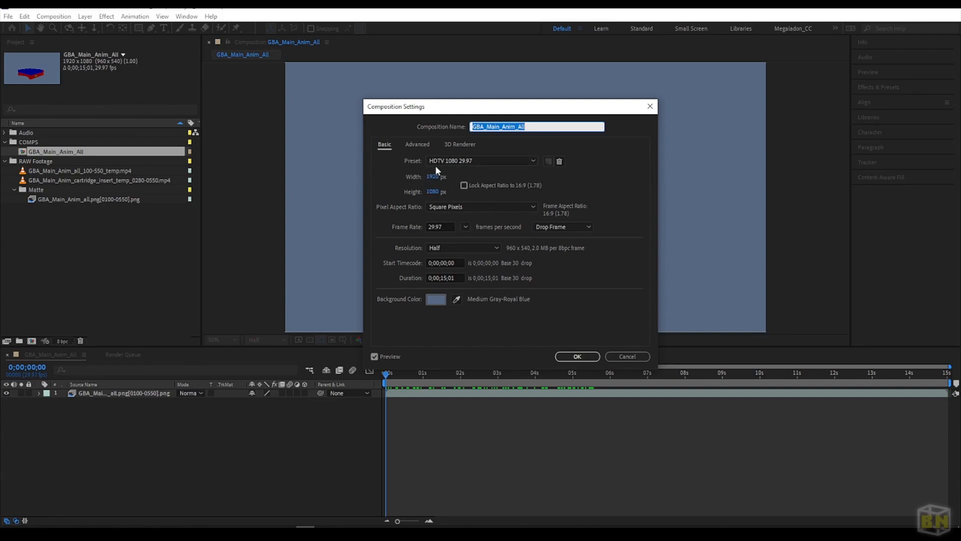
pyautogui.click(447, 226)
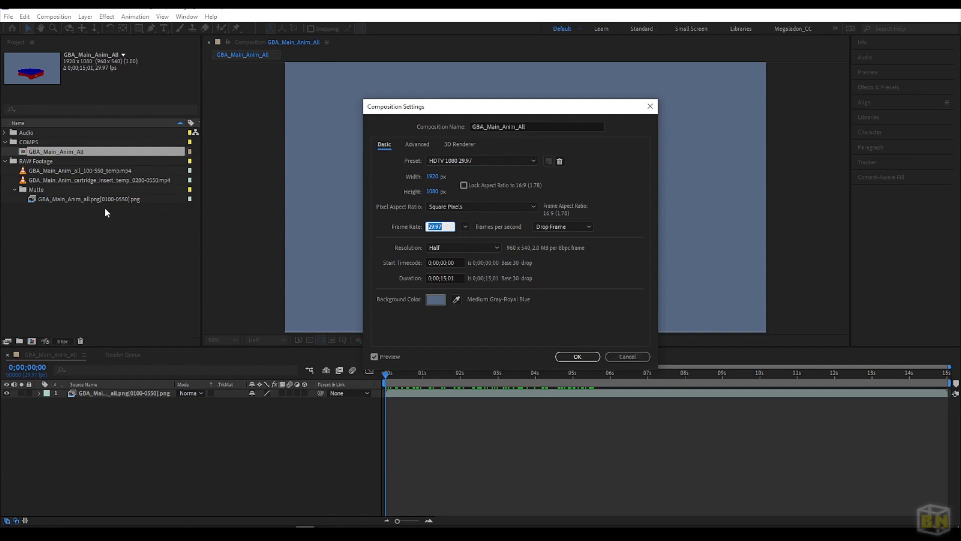
pyautogui.click(625, 356)
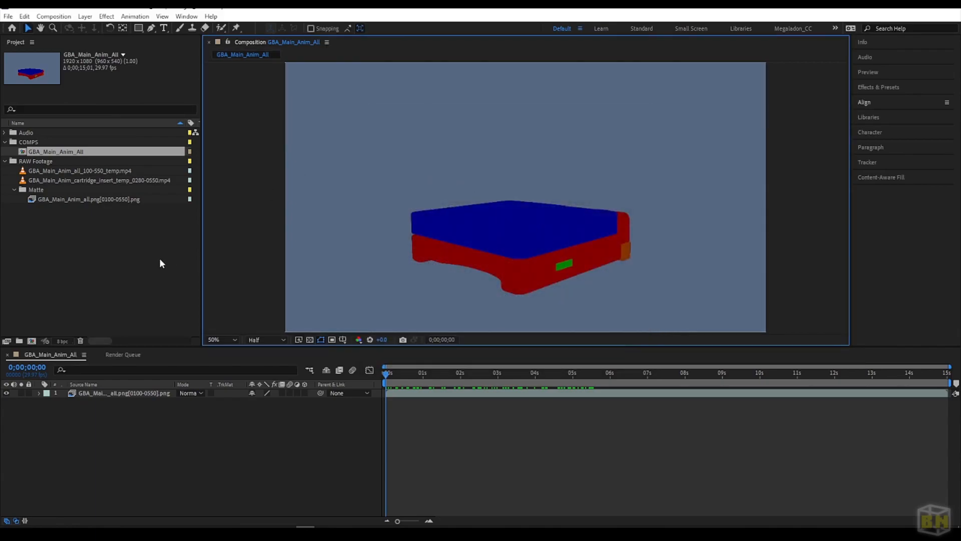
pyautogui.click(127, 254)
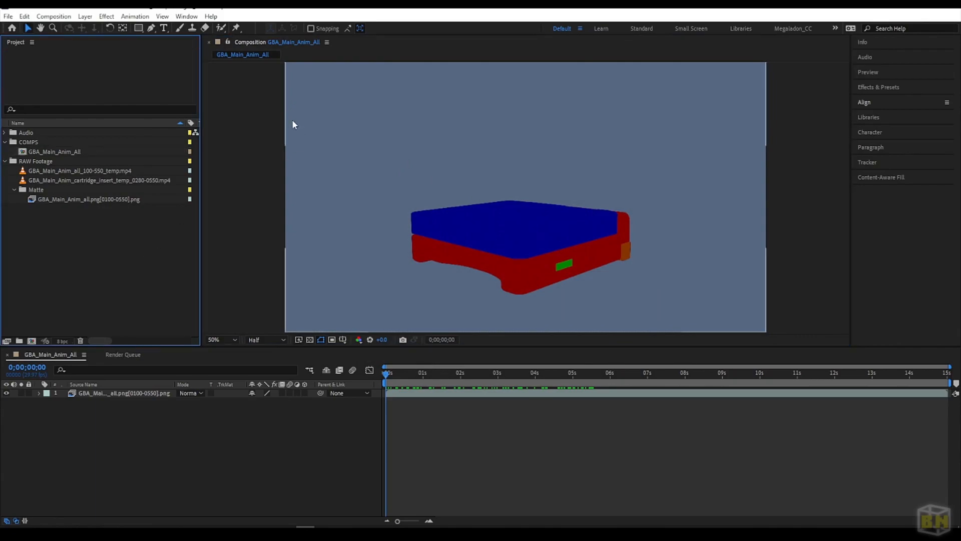
# Step: Create a 1920 × 1080 solid named Grey Solid in light grey in the GBA_Main_Anim_All composition
pyautogui.rightClick(247, 102)
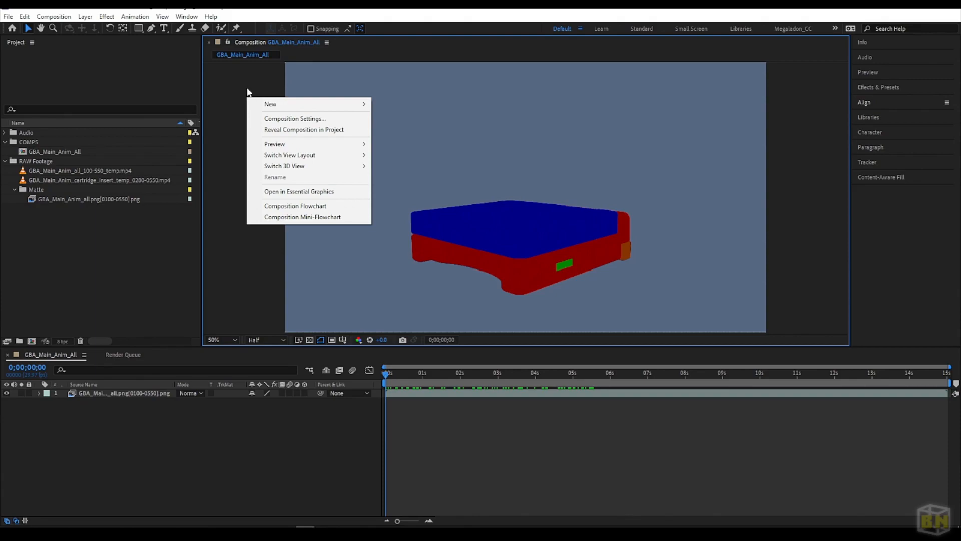
pyautogui.click(249, 91)
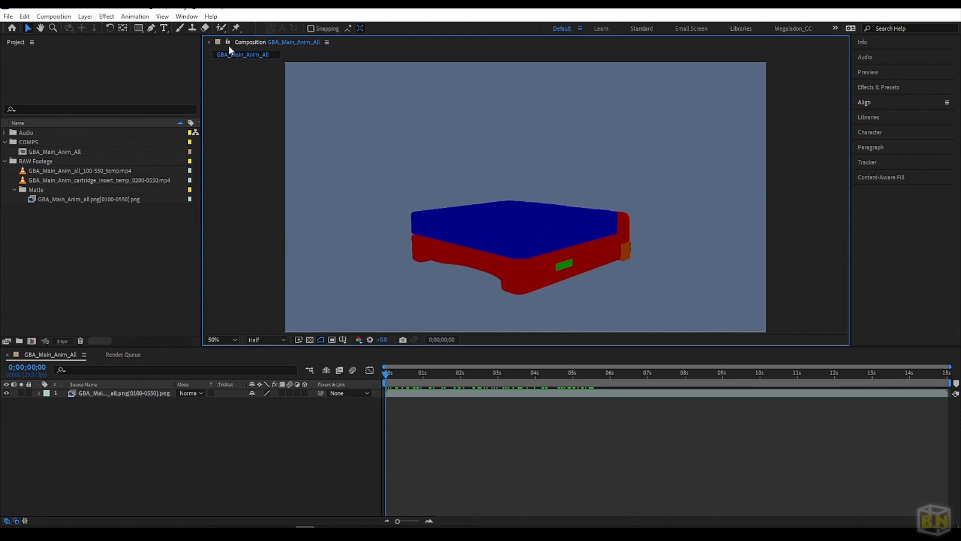
pyautogui.rightClick(262, 174)
pyautogui.moveTo(353, 179)
pyautogui.click(408, 205)
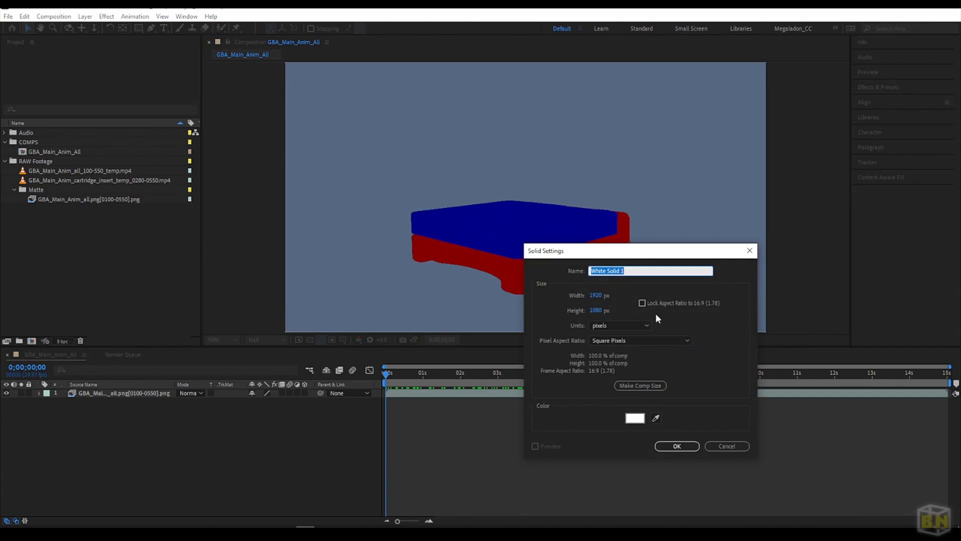
pyautogui.write('Grey Solid')
pyautogui.click(633, 419)
pyautogui.moveTo(688, 248); pyautogui.dragTo(593, 243)
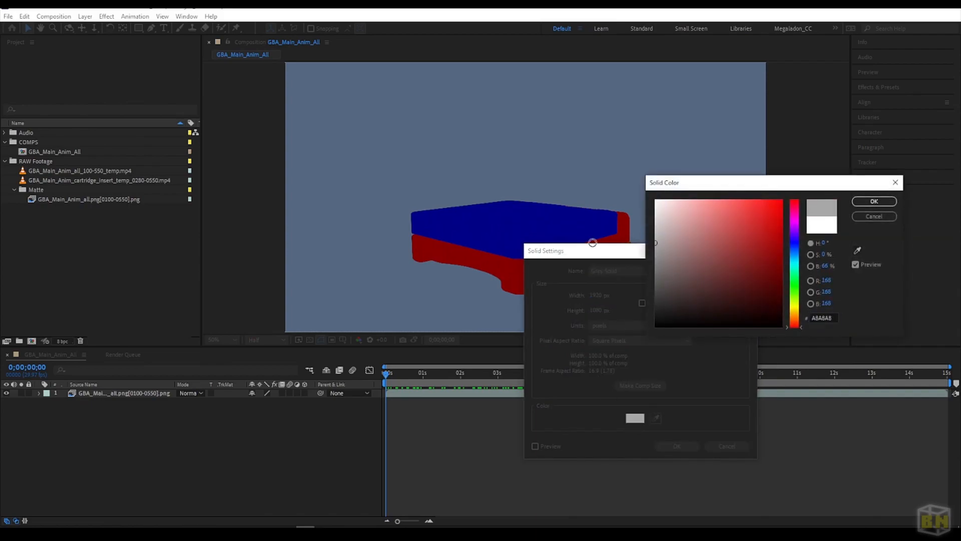
pyautogui.click(874, 201)
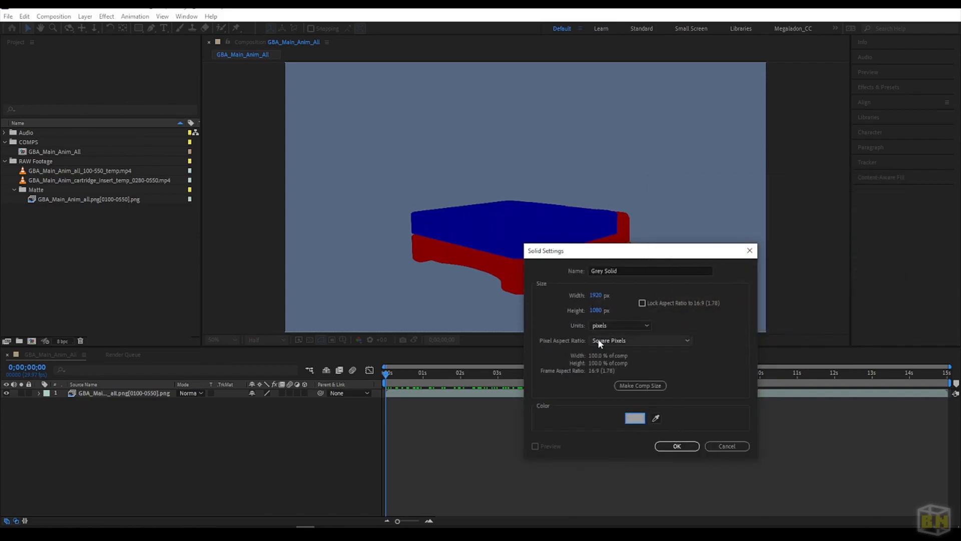
pyautogui.click(675, 446)
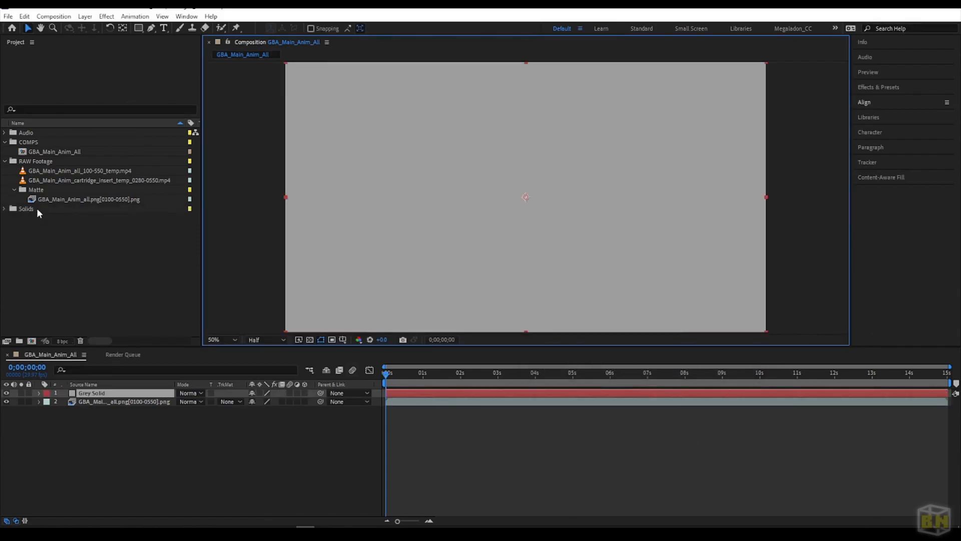
# Step: Expand the Solids folder and place the Grey Solid layer below the matte sequence in the timeline
pyautogui.click(5, 208)
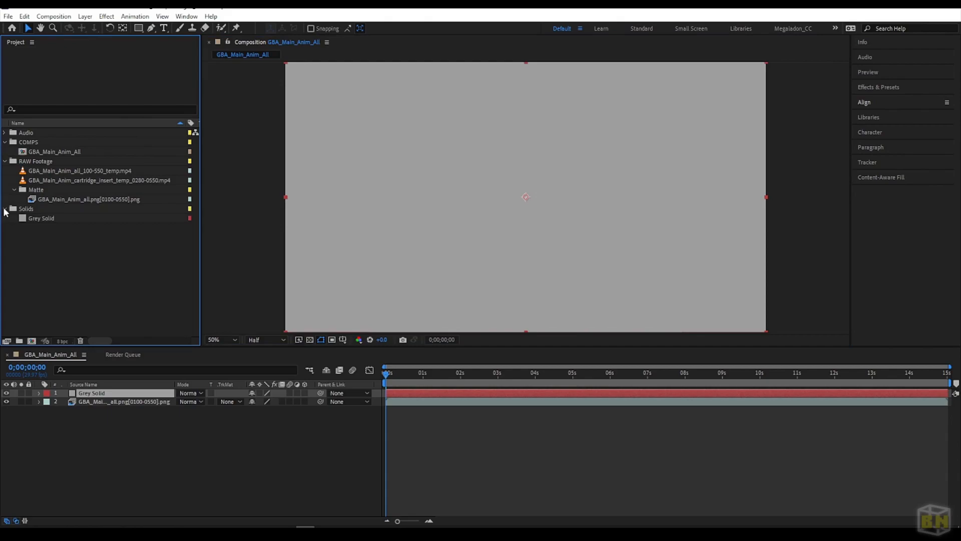
pyautogui.moveTo(31, 221); pyautogui.dragTo(88, 414)
pyautogui.click(463, 480)
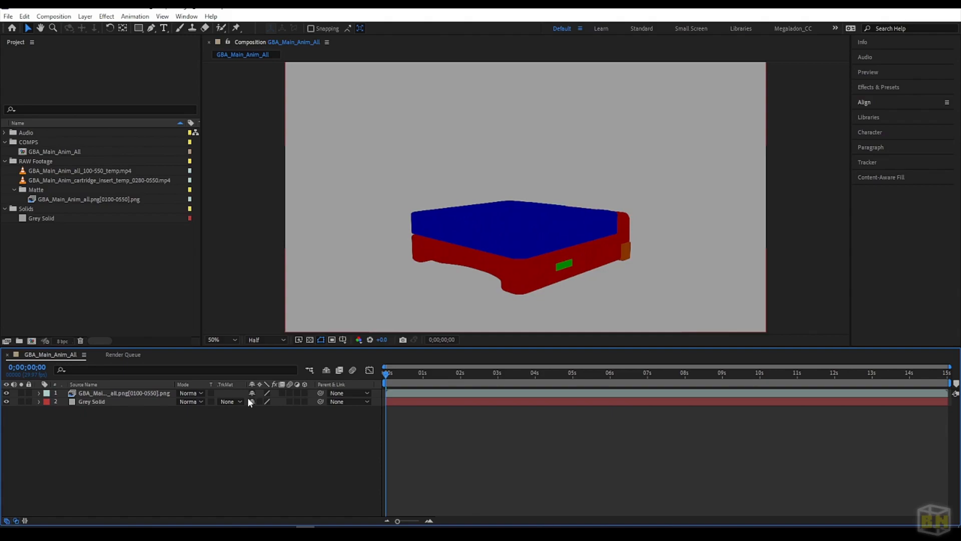
# Step: Scrub through the matte animation over the grey background, hide the Grey Solid layer and return to the first frame
pyautogui.moveTo(386, 374); pyautogui.dragTo(839, 399)
pyautogui.moveTo(852, 395); pyautogui.dragTo(853, 394)
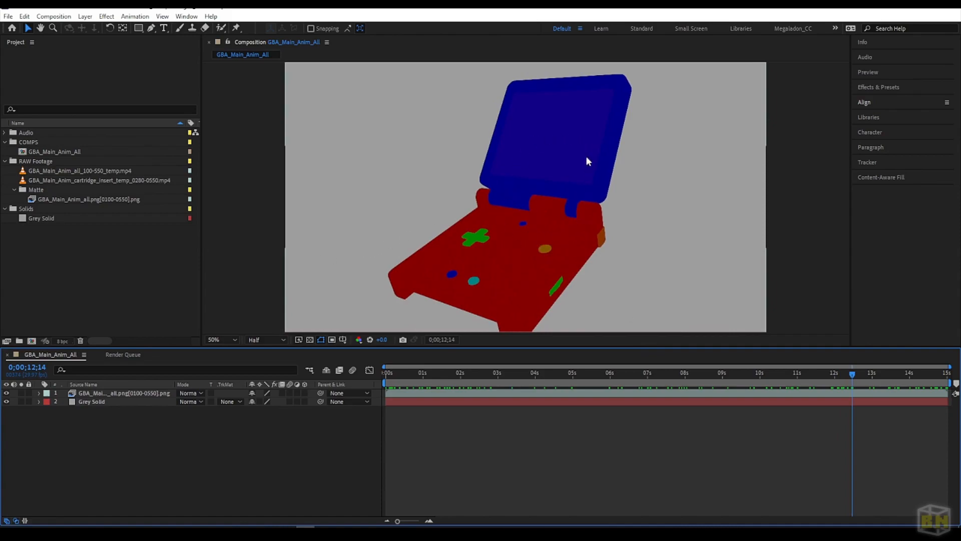
pyautogui.click(6, 401)
pyautogui.moveTo(404, 374); pyautogui.dragTo(375, 375)
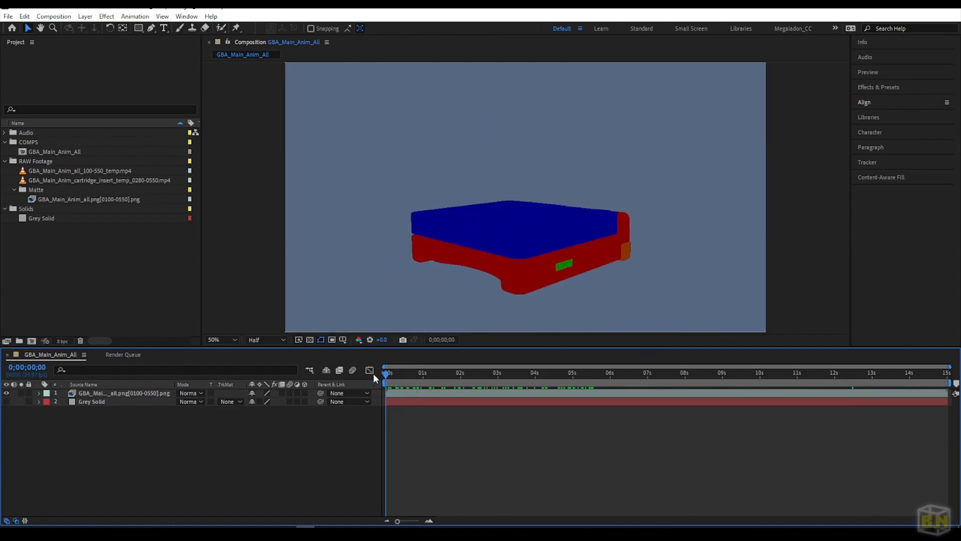
# Step: Add GBA_Main_Anim_all_100-550_temp.mp4 above the matte layer and scrub through it, returning to the first frame
pyautogui.click(78, 245)
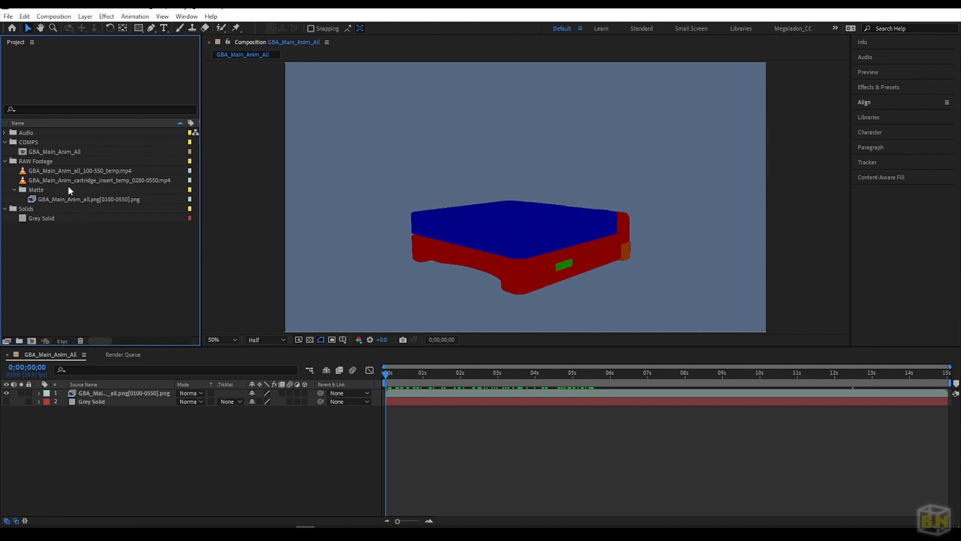
pyautogui.moveTo(52, 170); pyautogui.dragTo(125, 398)
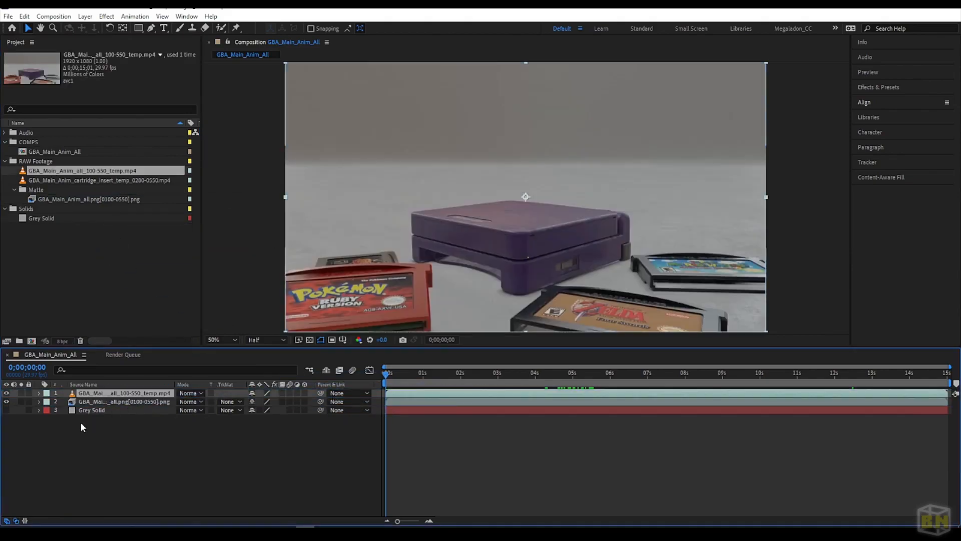
pyautogui.click(447, 442)
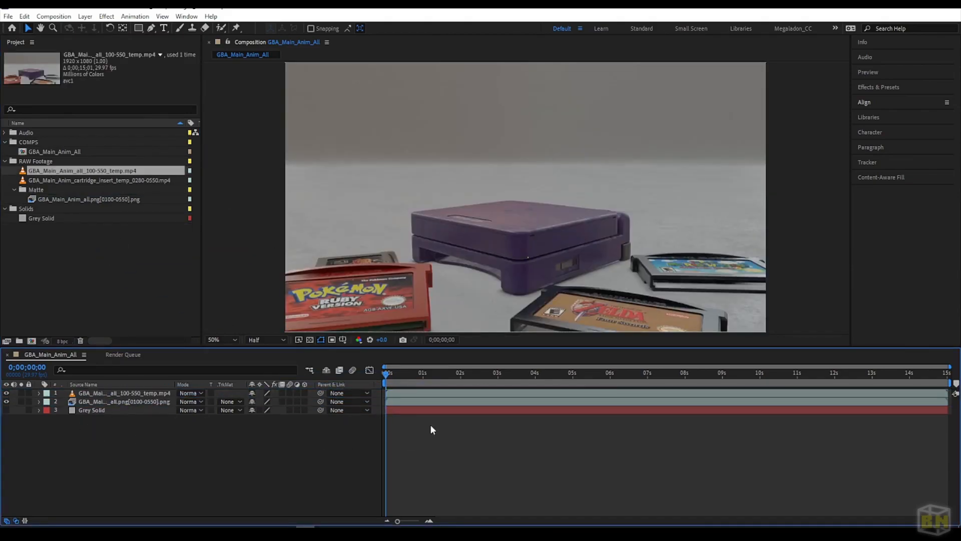
pyautogui.click(411, 394)
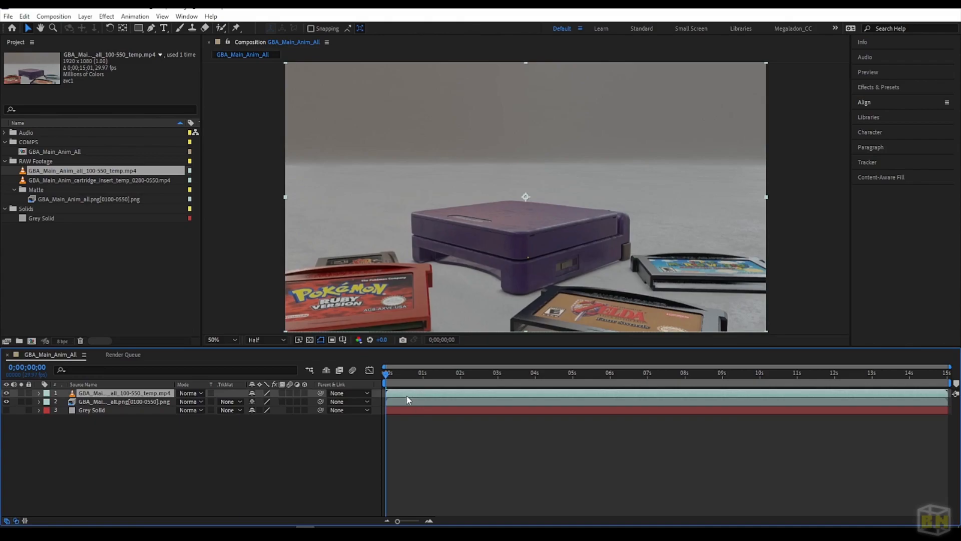
pyautogui.click(425, 445)
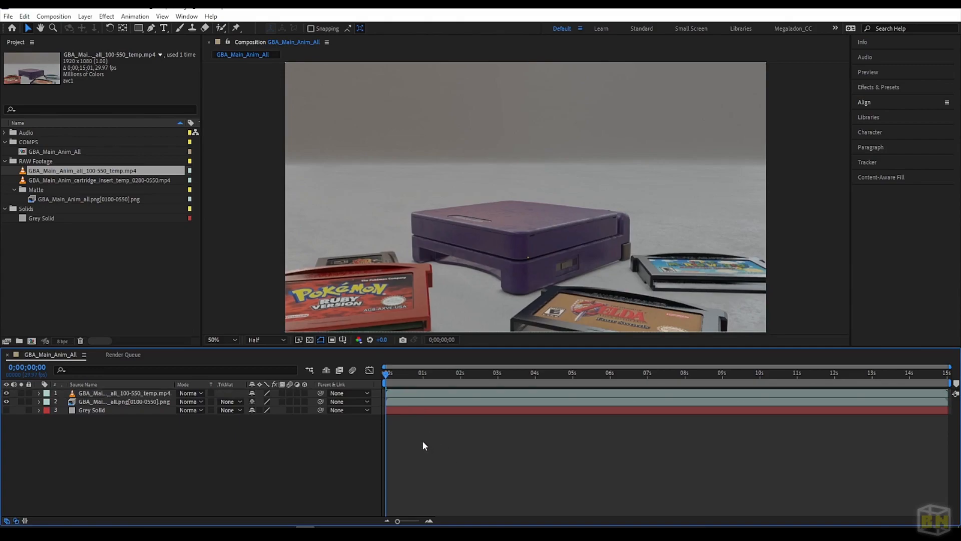
pyautogui.moveTo(386, 373)
pyautogui.mouseDown()
pyautogui.moveTo(649, 357)
pyautogui.moveTo(686, 375)
pyautogui.moveTo(937, 375)
pyautogui.moveTo(371, 371)
pyautogui.mouseUp()
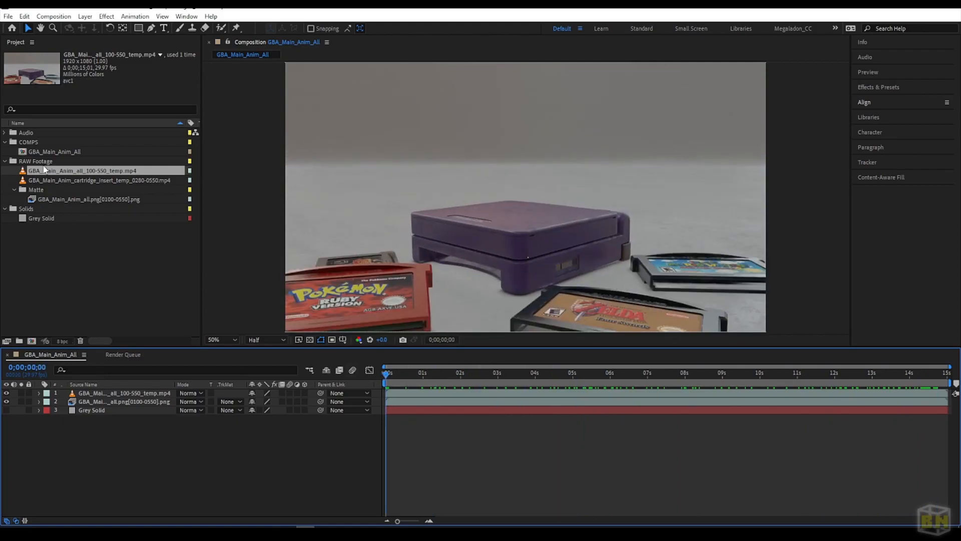
# Step: Open GBA_Main_Anim_cartridge_insert_temp_0280-0550.mp4 in the footage viewer, scrub its first frames and enlarge the viewer to full window at 50% zoom
pyautogui.doubleClick(67, 182)
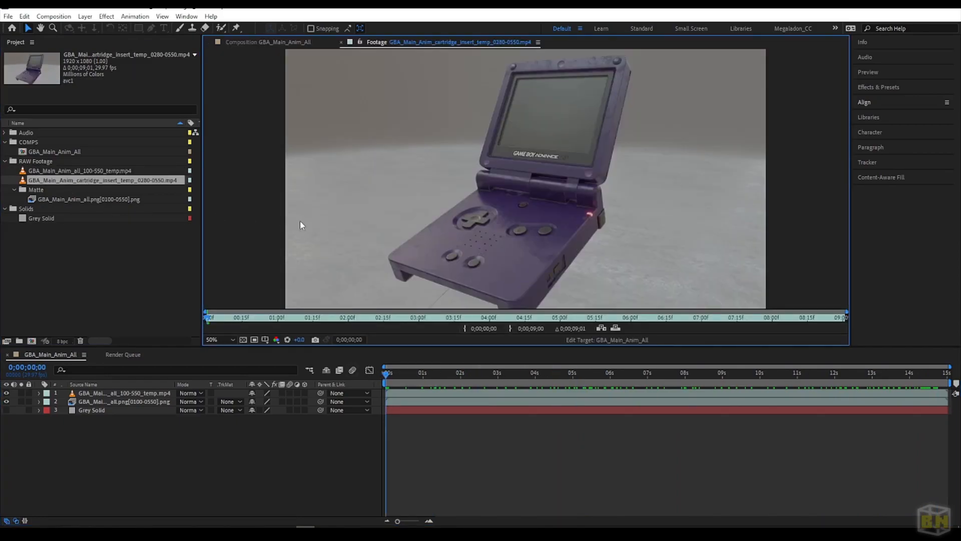
pyautogui.press(',')
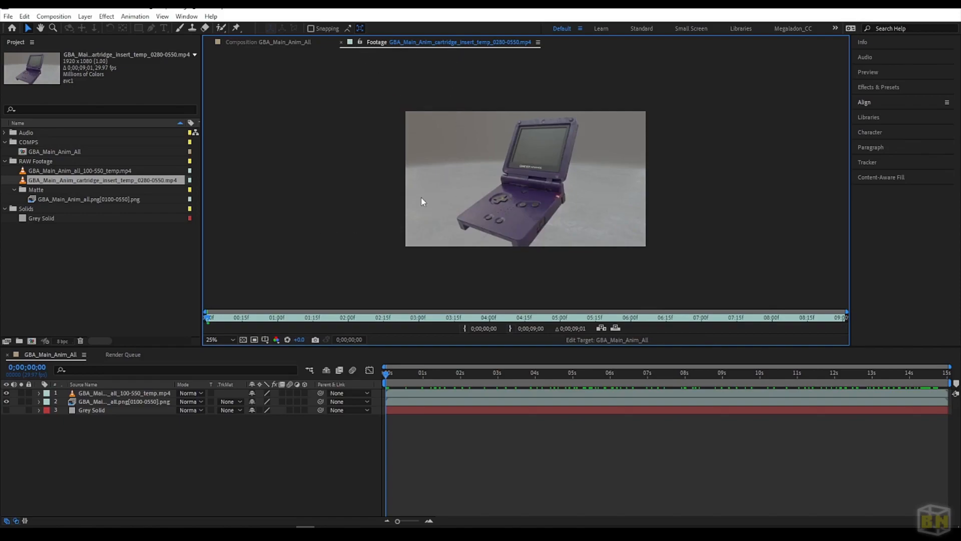
pyautogui.click(220, 317)
pyautogui.moveTo(220, 319)
pyautogui.mouseDown()
pyautogui.moveTo(248, 318)
pyautogui.moveTo(222, 319)
pyautogui.mouseUp()
pyautogui.press('`')
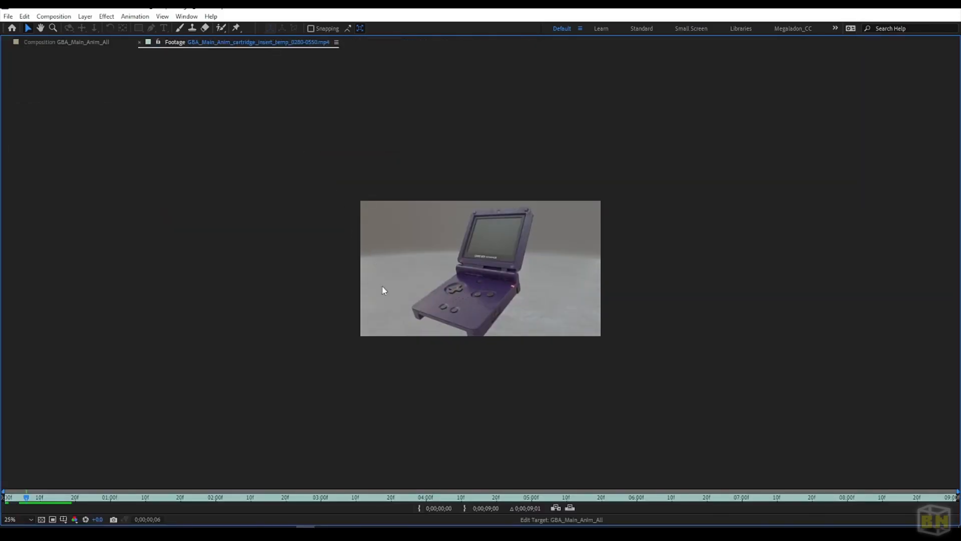
pyautogui.press('.')
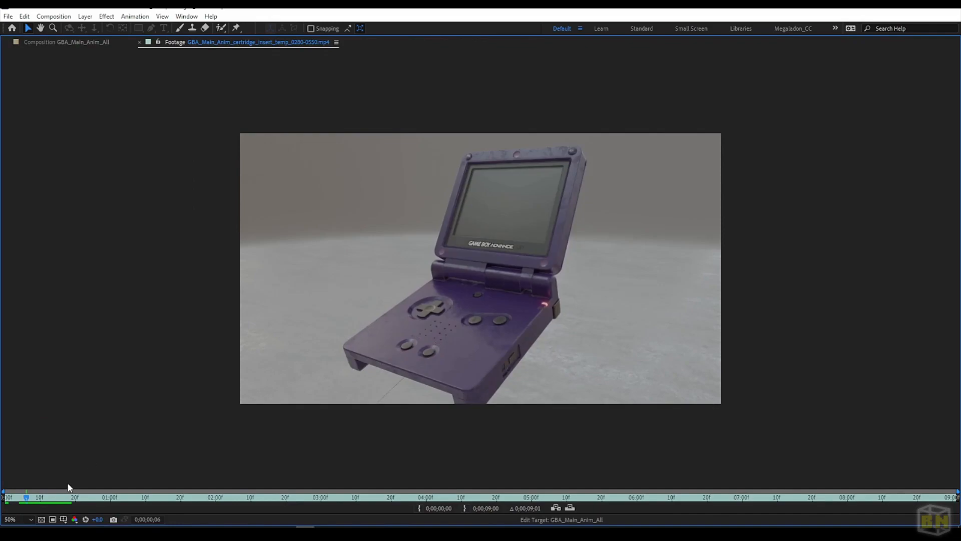
# Step: Maximize and restore the footage, project and timeline panels in turn
pyautogui.press('`')
pyautogui.press('`')
pyautogui.press('`')
pyautogui.press('`')
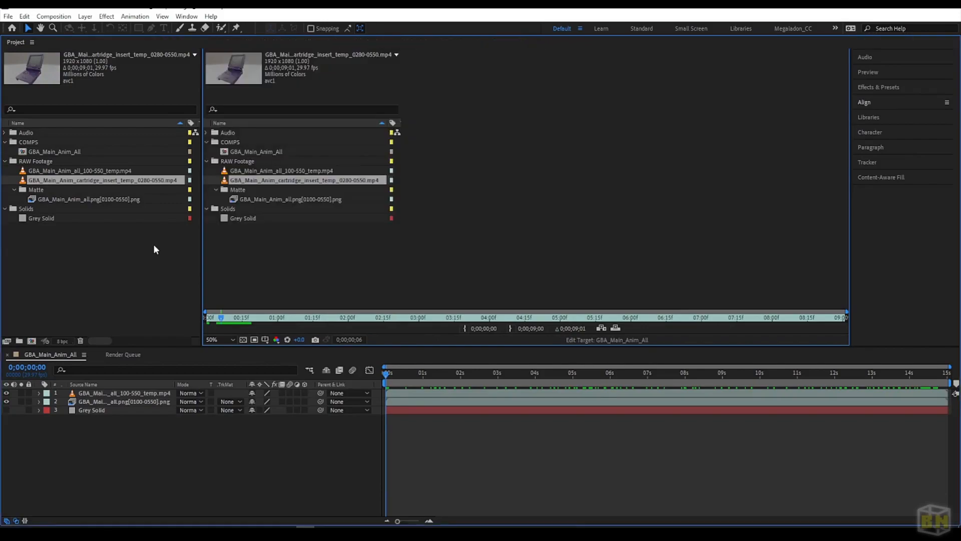
pyautogui.press('`')
pyautogui.click(231, 467)
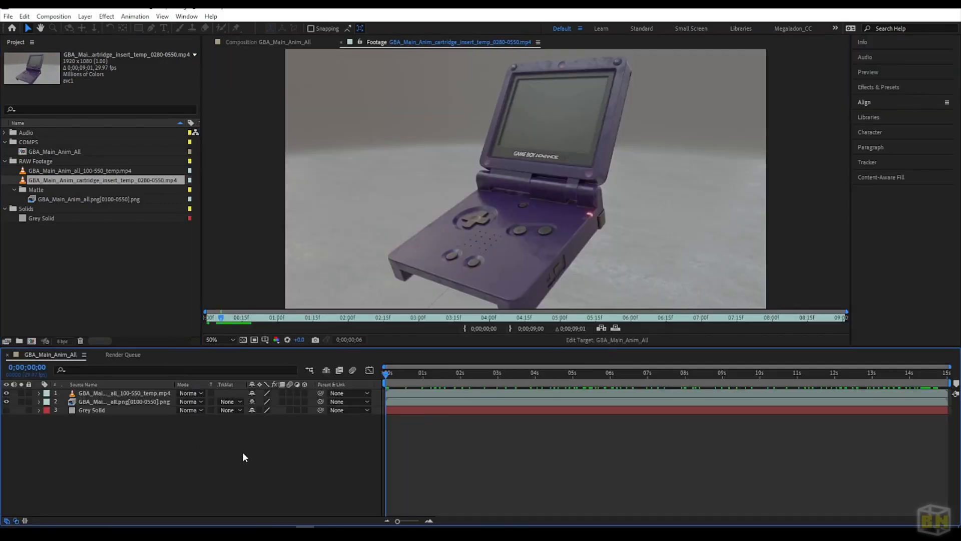
pyautogui.press('`')
pyautogui.press('`')
# Step: Scrub through the cartridge insert footage in the maximized viewer, return to its first frame and restore the layout
pyautogui.press('`')
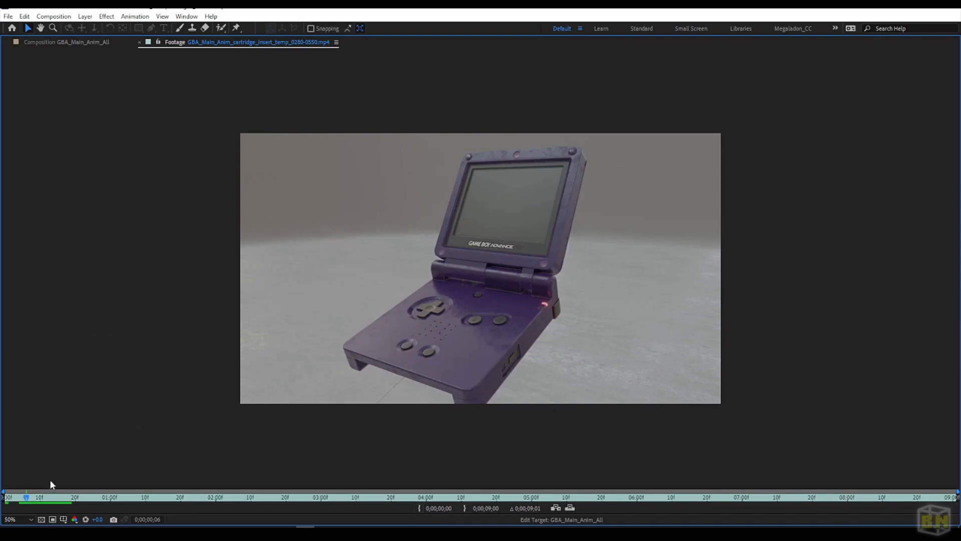
pyautogui.moveTo(26, 497); pyautogui.dragTo(2, 464)
pyautogui.press('`')
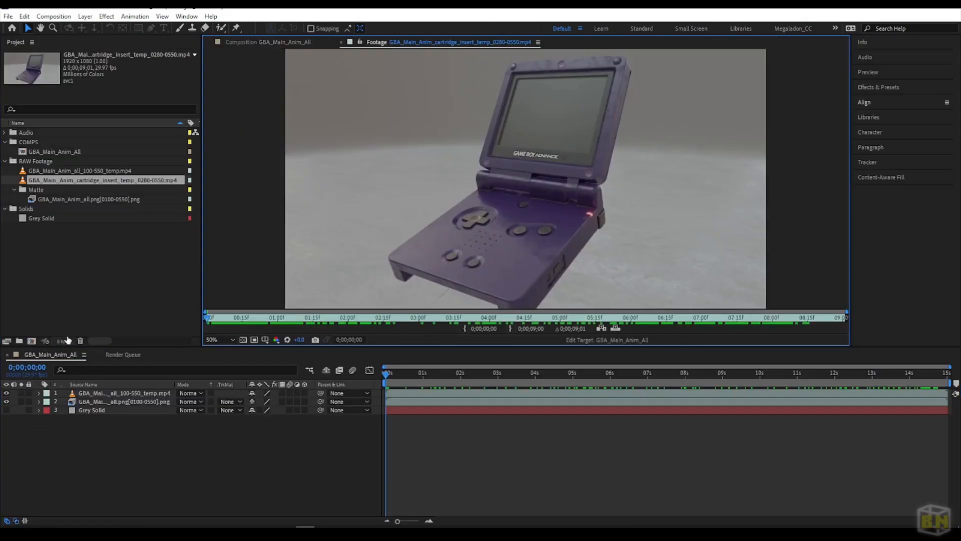
# Step: Open GBA_Main_Anim_all_100-550_temp.mp4 in a maximized footage viewer, scrub through it from the start and restore the layout
pyautogui.doubleClick(76, 171)
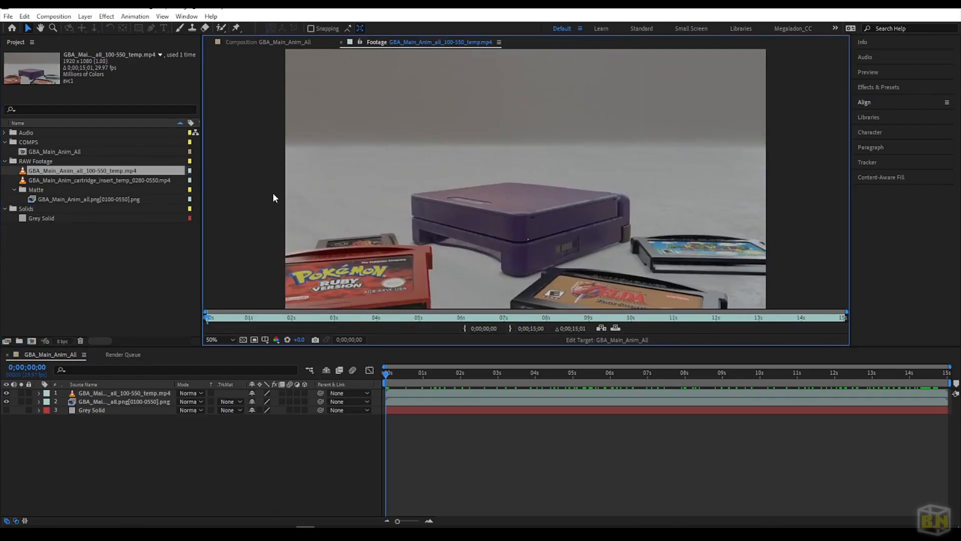
pyautogui.press('`')
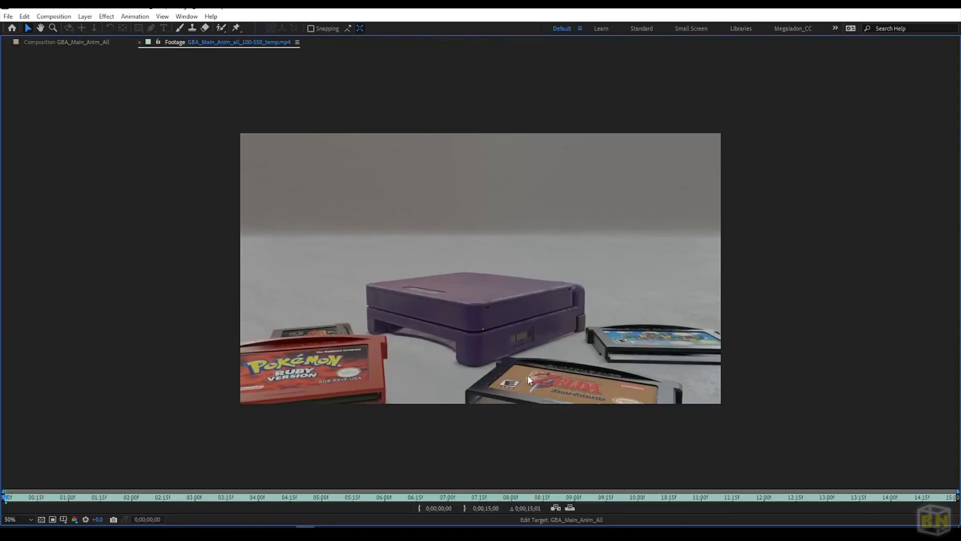
pyautogui.moveTo(42, 498); pyautogui.dragTo(1, 472)
pyautogui.press('`')
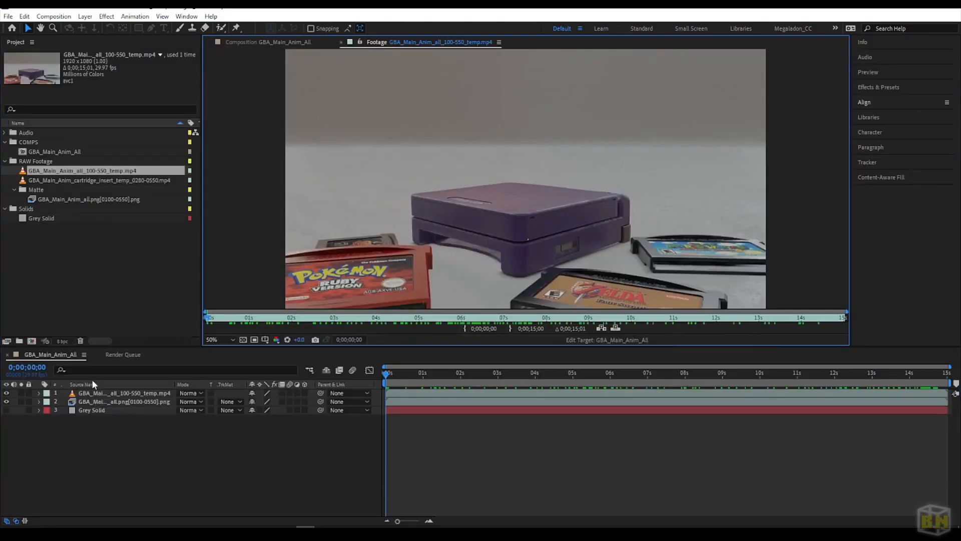
# Step: Reopen the cartridge insert clip in a maximized footage viewer to compare its animation, and restore the layout
pyautogui.doubleClick(40, 181)
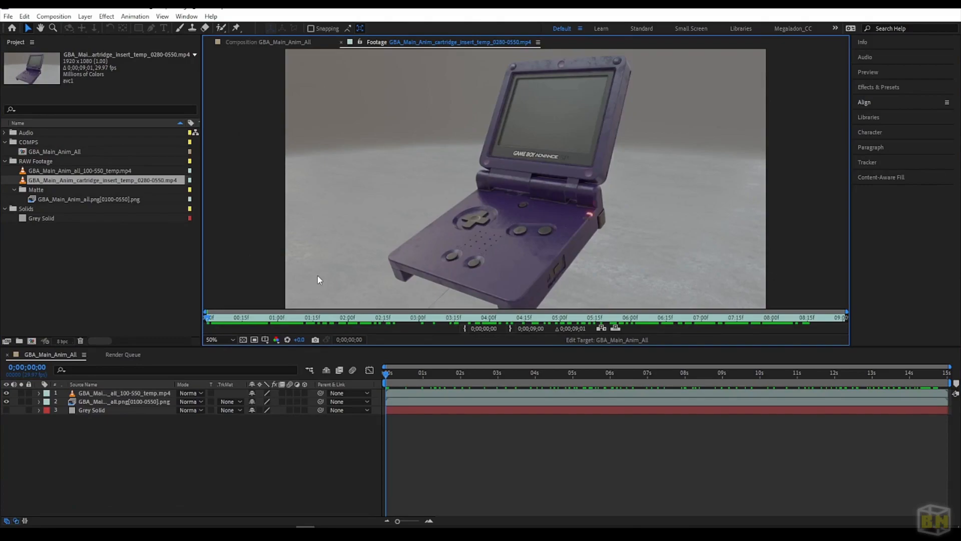
pyautogui.press('`')
pyautogui.moveTo(47, 499); pyautogui.dragTo(2, 469)
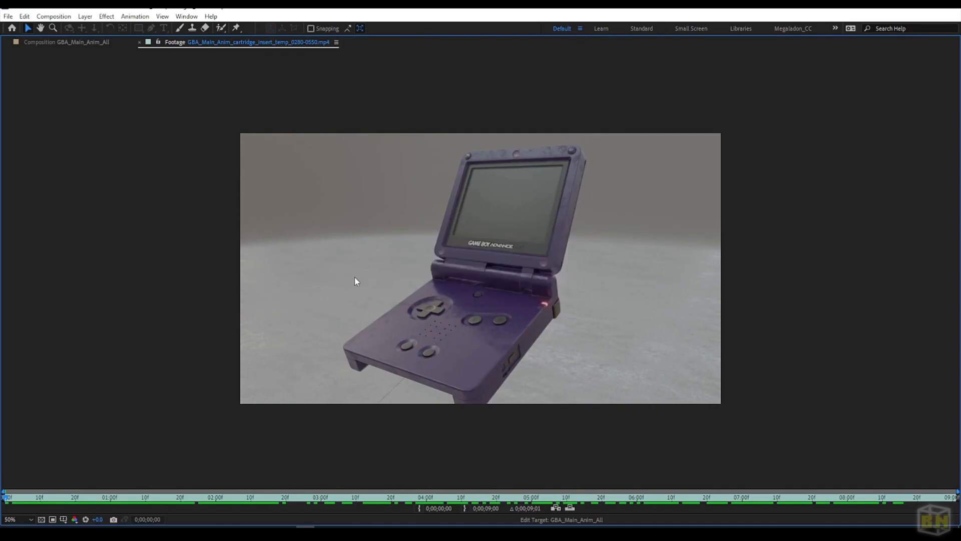
pyautogui.press('`')
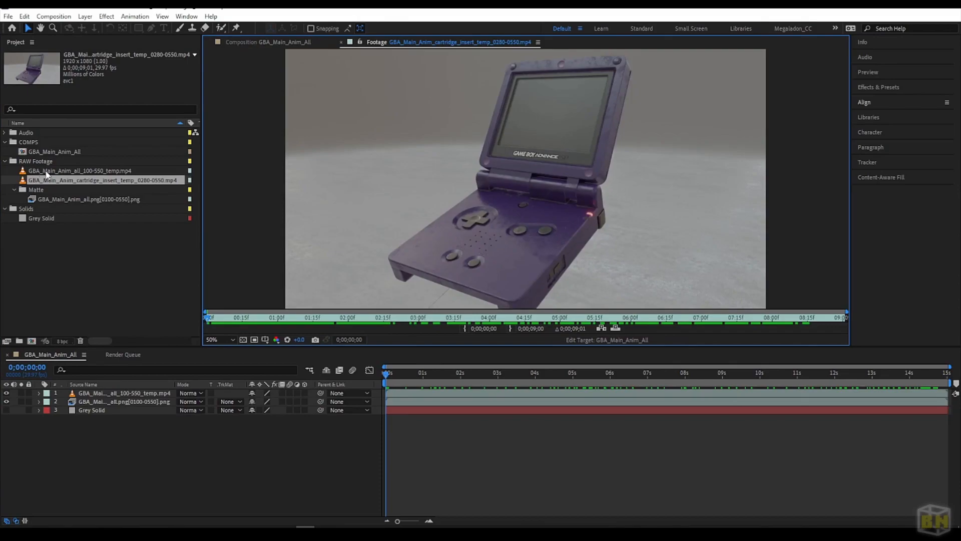
# Step: Add GBA_Main_Anim_cartridge_insert_temp_0280-0550.mp4 as the top timeline layer, check it at 0;00;00;13 and hide the layer
pyautogui.moveTo(51, 181); pyautogui.dragTo(106, 391)
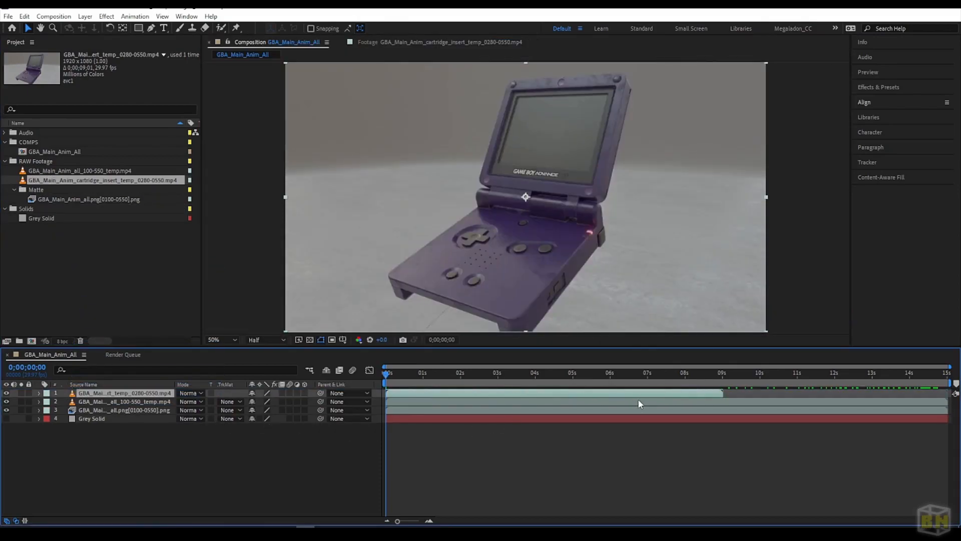
pyautogui.click(397, 373)
pyautogui.click(402, 372)
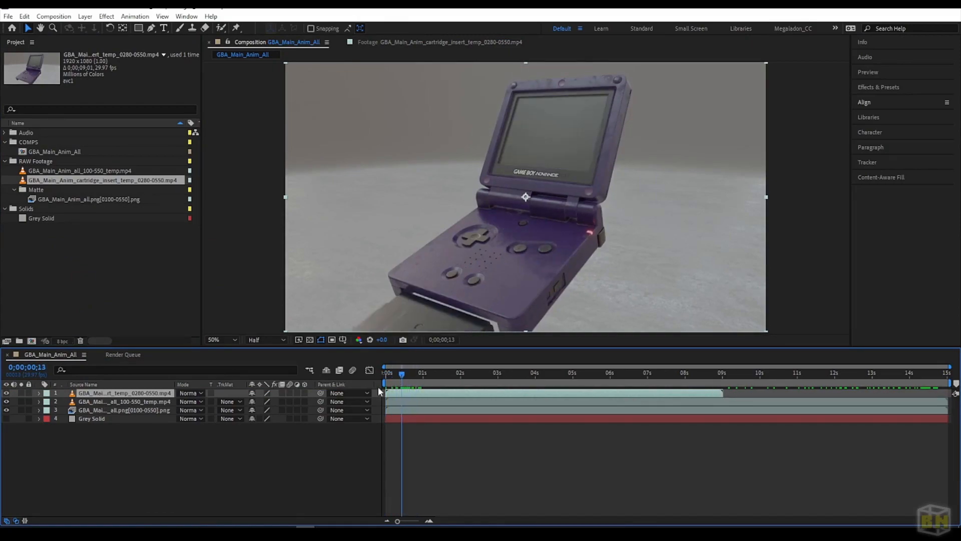
pyautogui.click(6, 393)
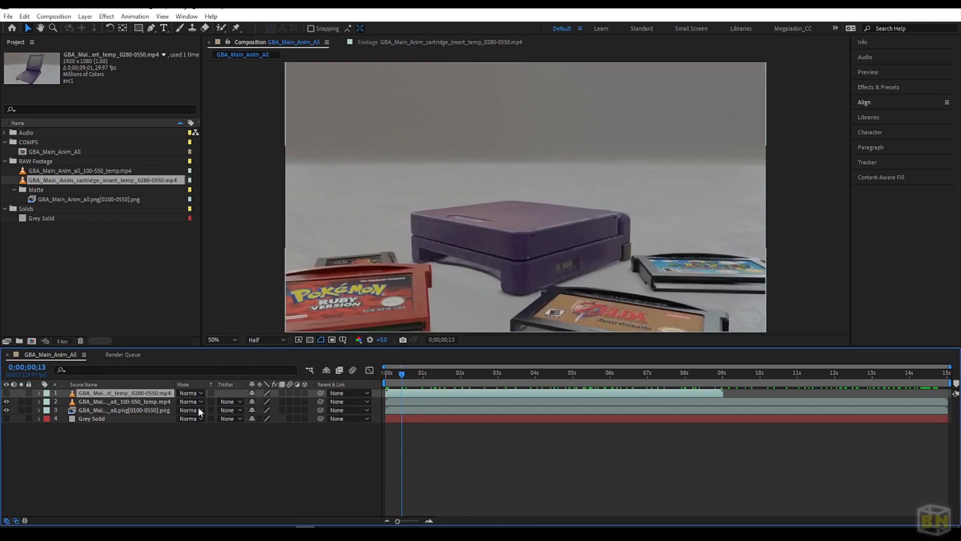
# Step: Move the playhead to 0;00;15;00 and align the end of the cartridge insert layer to it
pyautogui.click(556, 373)
pyautogui.moveTo(653, 386); pyautogui.dragTo(949, 387)
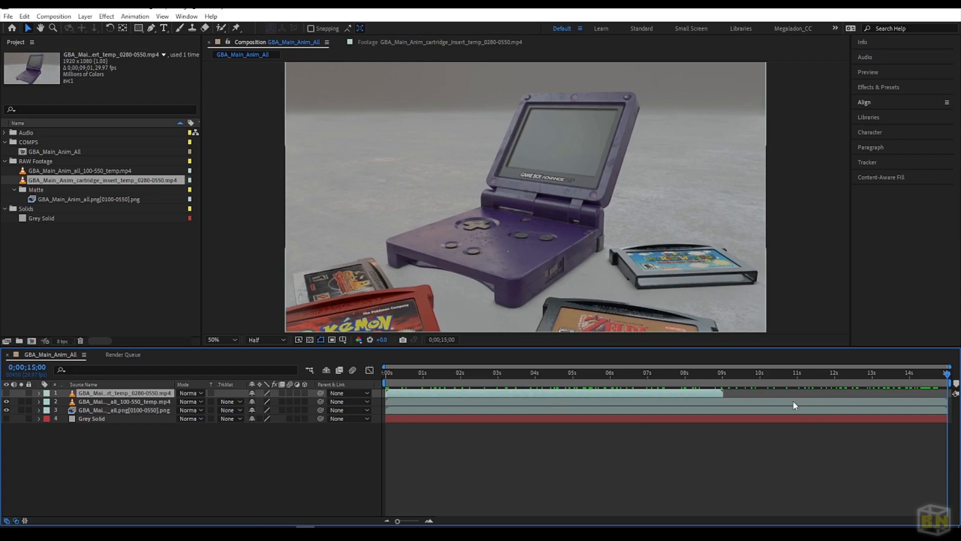
pyautogui.press(']')
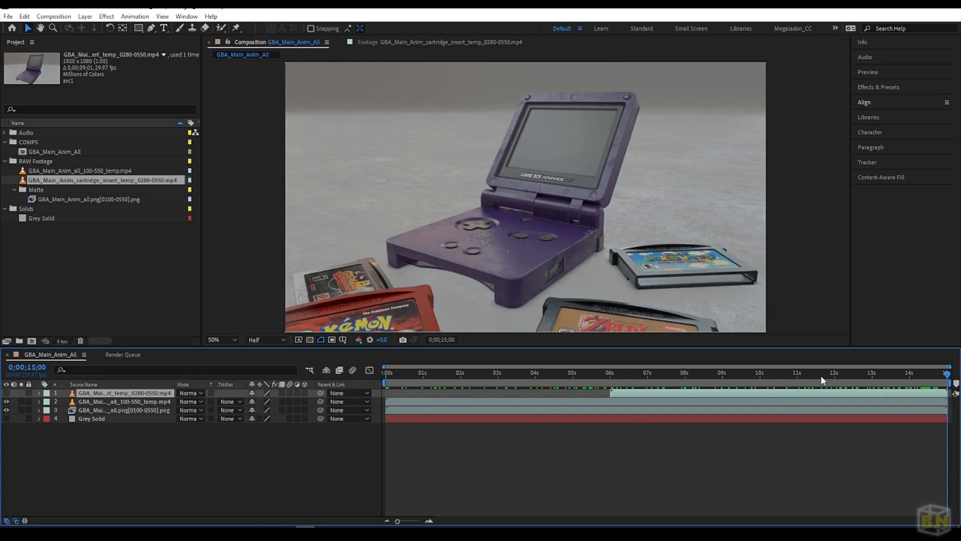
# Step: Try aligning the cartridge insert layer's start and end to the playhead at 0;00;13;04 and 0;00;02;19
pyautogui.moveTo(657, 382); pyautogui.dragTo(877, 379)
pyautogui.press('[')
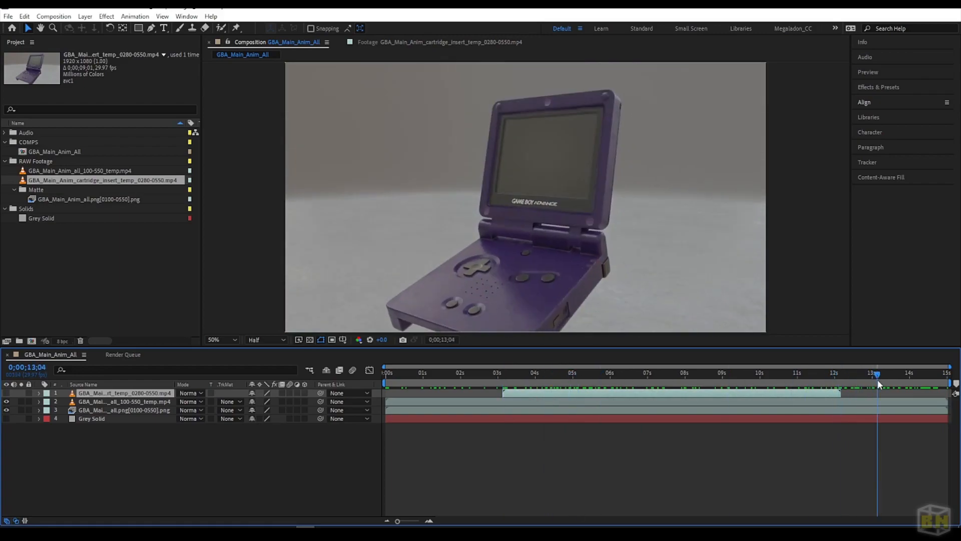
pyautogui.press(']')
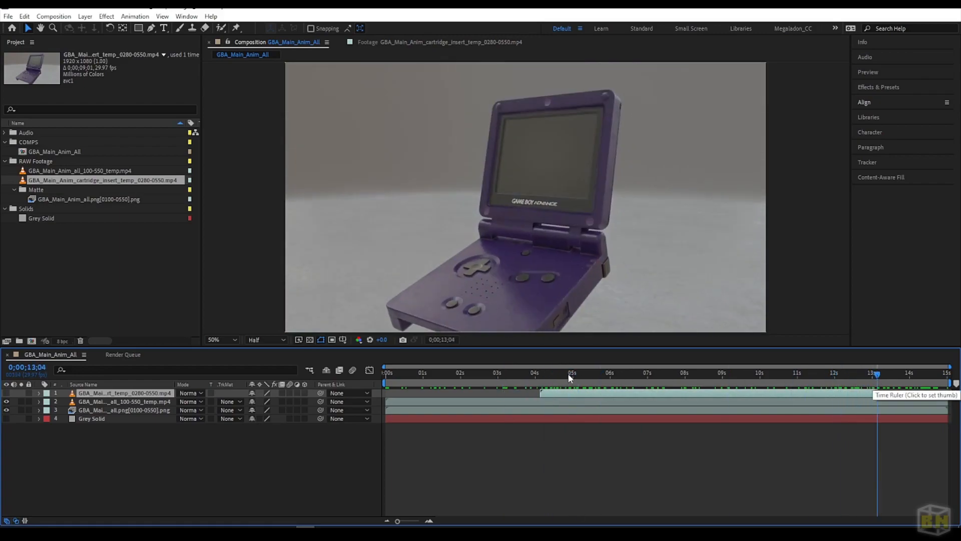
pyautogui.moveTo(851, 374); pyautogui.dragTo(486, 379)
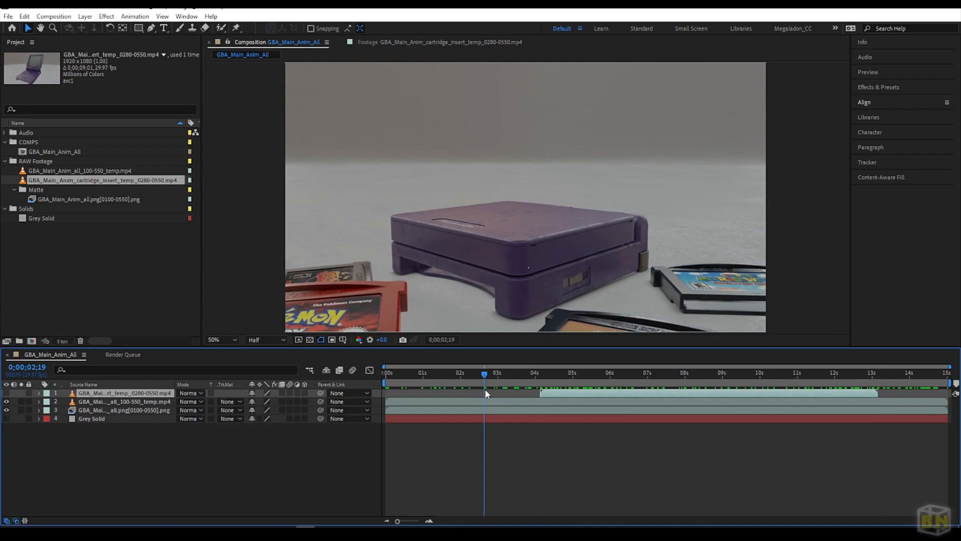
pyautogui.press('[')
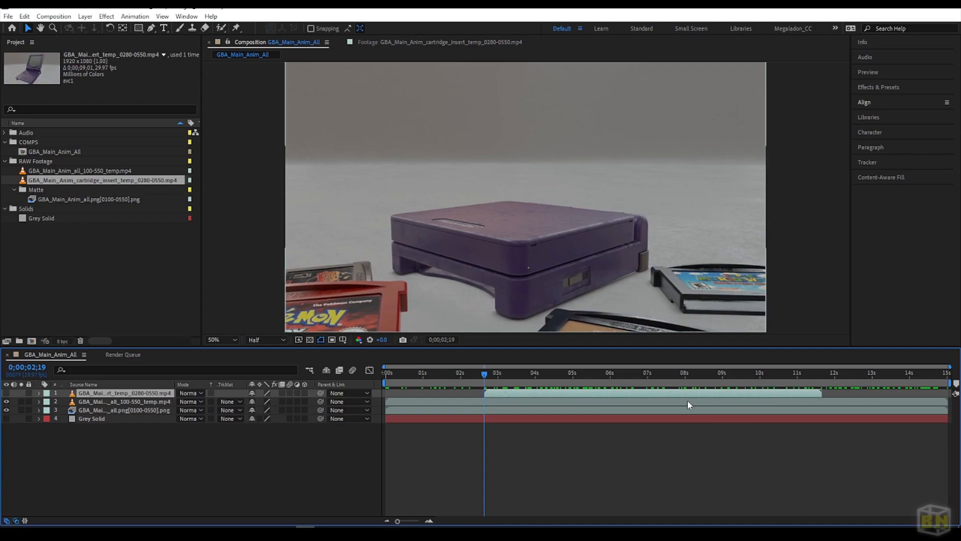
pyautogui.press(']')
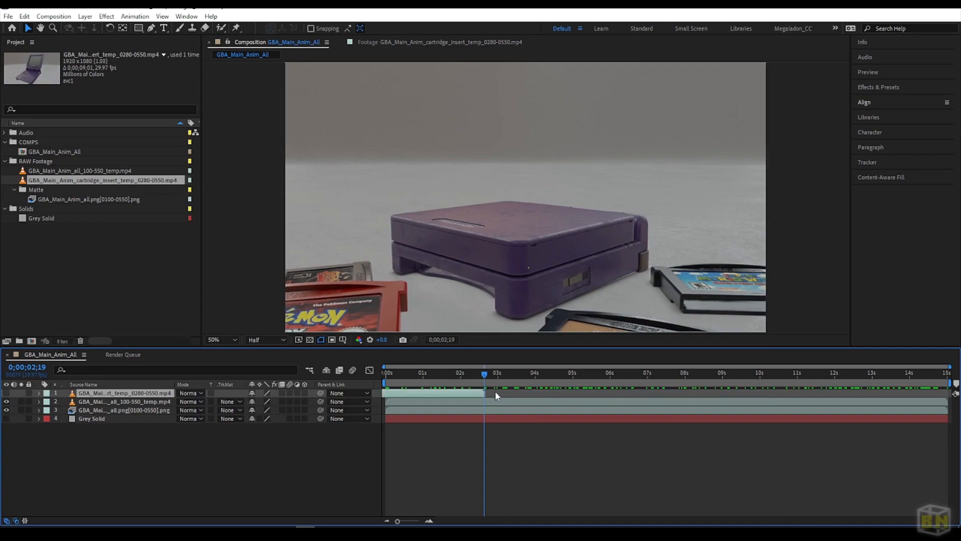
pyautogui.press('[')
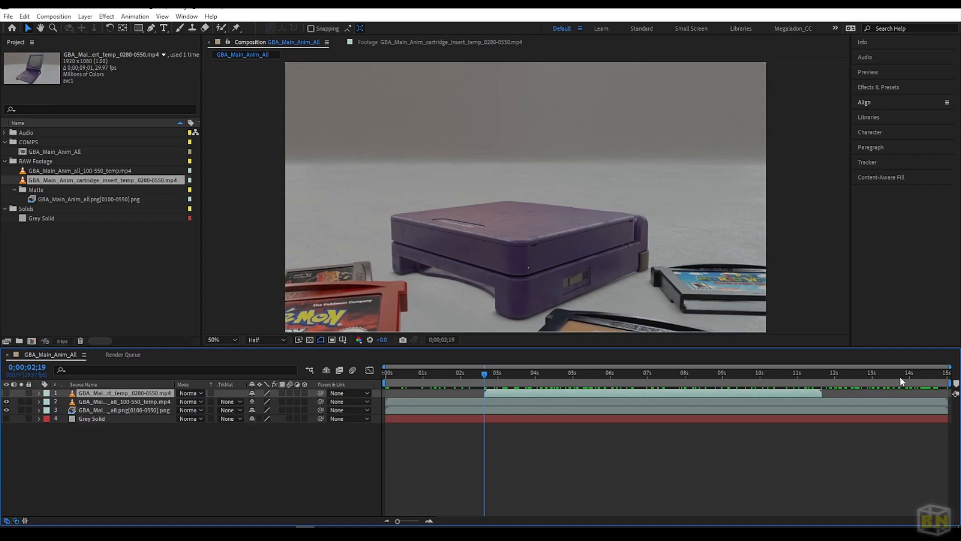
# Step: Return the playhead to 0;00;15;00 and snap the cartridge insert layer's out point back to it
pyautogui.moveTo(802, 376); pyautogui.dragTo(948, 374)
pyautogui.click(924, 374)
pyautogui.press(']')
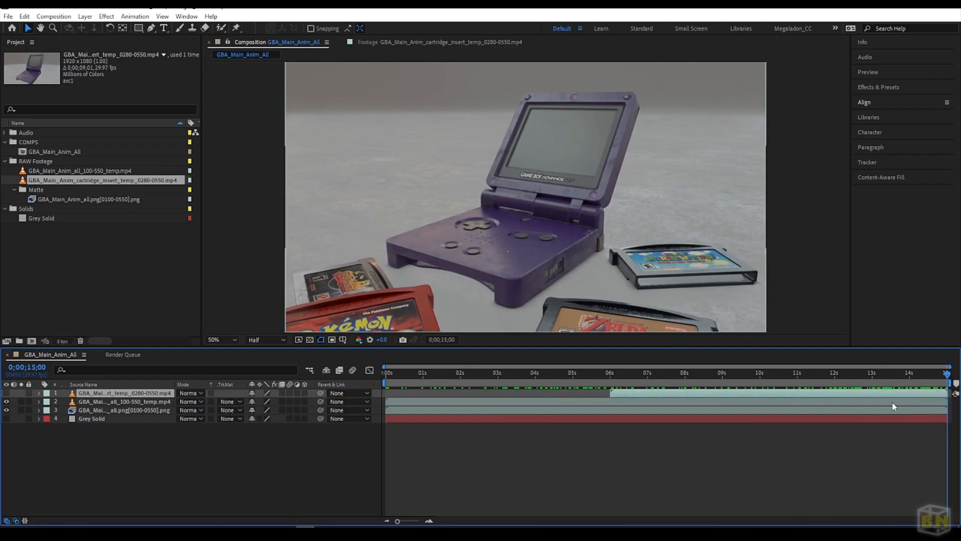
# Step: Make the cartridge insert layer visible and scrub back to its first frame at 0;00;06;00
pyautogui.moveTo(649, 373)
pyautogui.mouseDown()
pyautogui.moveTo(587, 381)
pyautogui.moveTo(660, 386)
pyautogui.mouseUp()
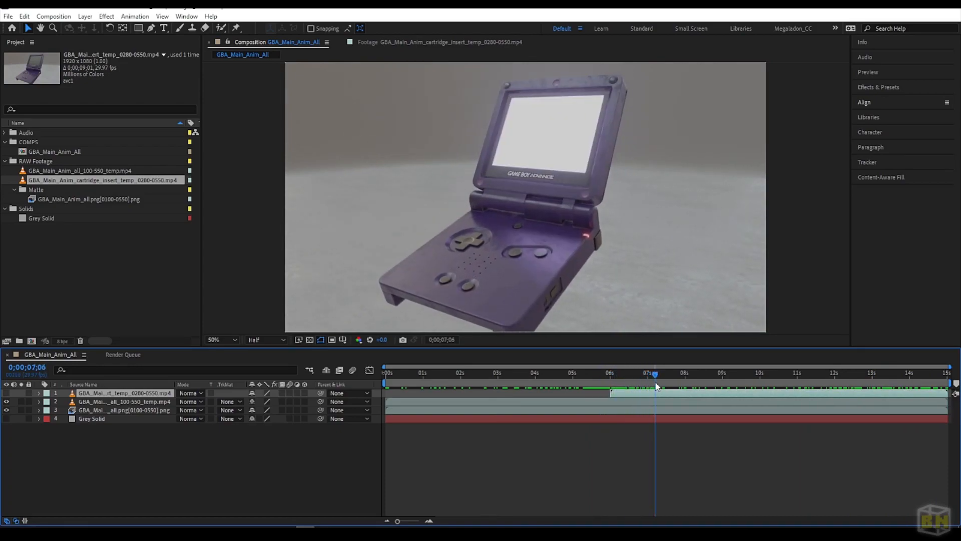
pyautogui.click(6, 393)
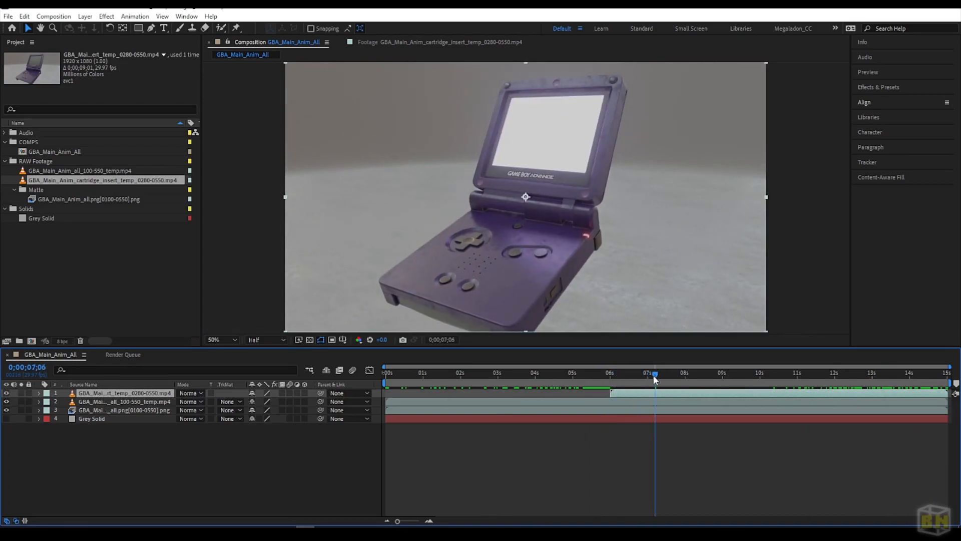
pyautogui.moveTo(653, 374); pyautogui.dragTo(610, 388)
pyautogui.moveTo(621, 394); pyautogui.dragTo(604, 381)
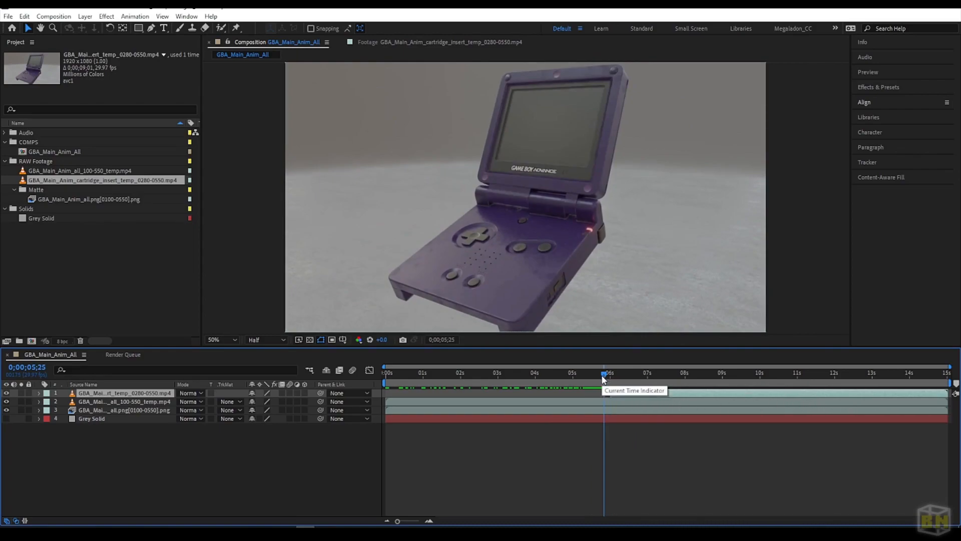
pyautogui.moveTo(603, 379); pyautogui.dragTo(610, 379)
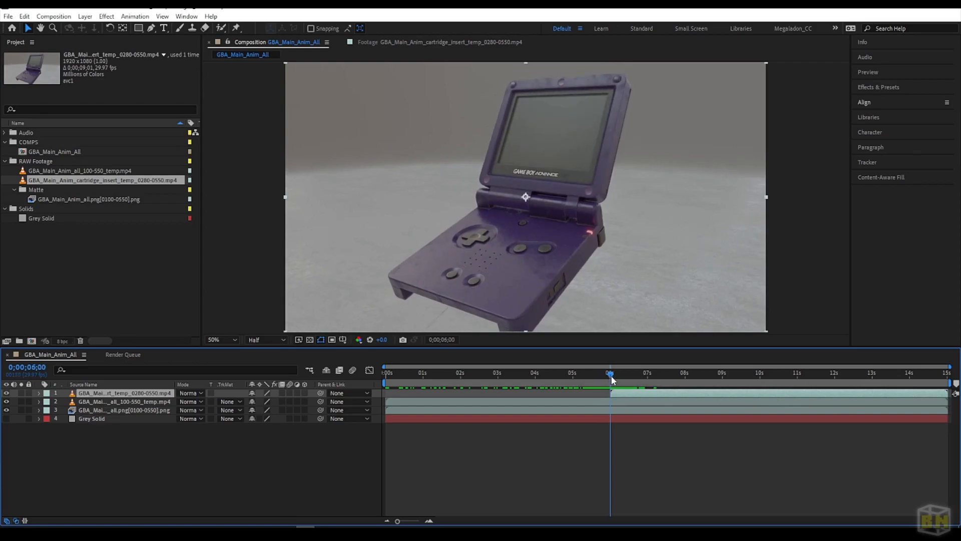
# Step: Inspect the cut around 0;00;06;00 in close timeline view, comparing the main animation's frame at 0;00;05;29 with the cartridge insert's first frame
pyautogui.click(600, 402)
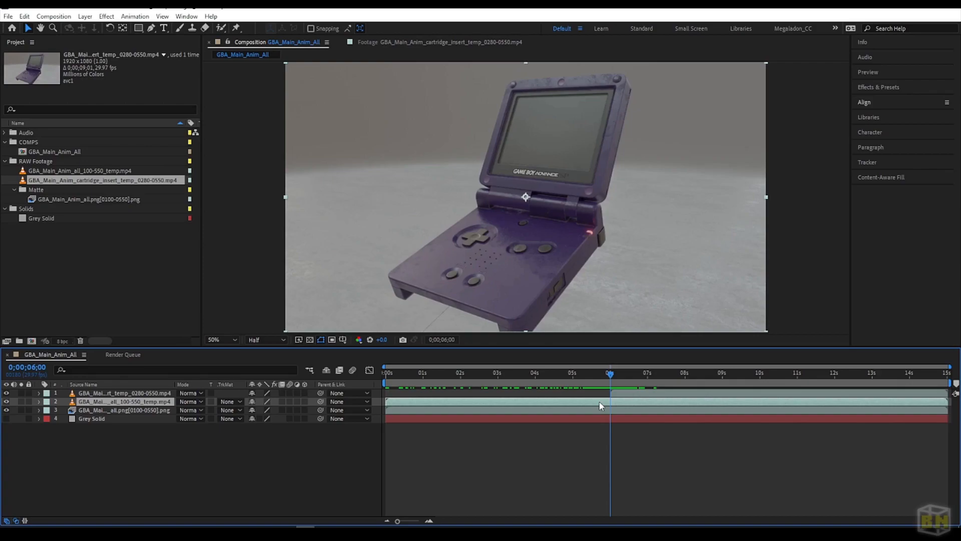
pyautogui.scroll(3, 603, 403)
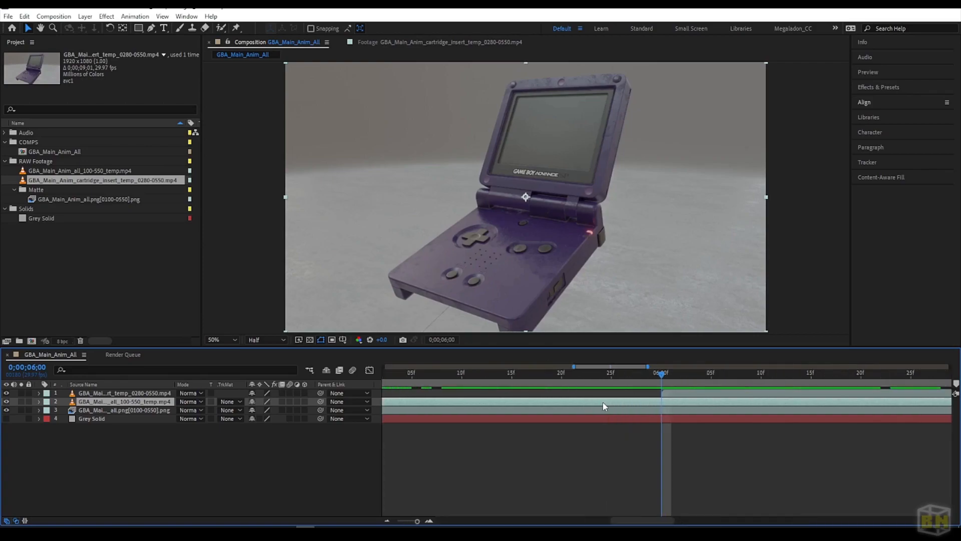
pyautogui.moveTo(661, 519); pyautogui.dragTo(665, 520)
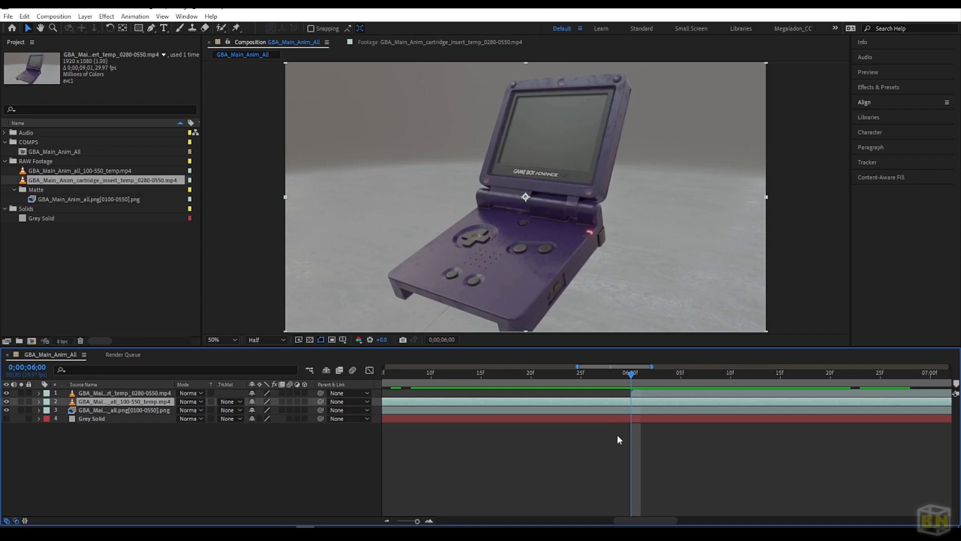
pyautogui.scroll(-4, 617, 434)
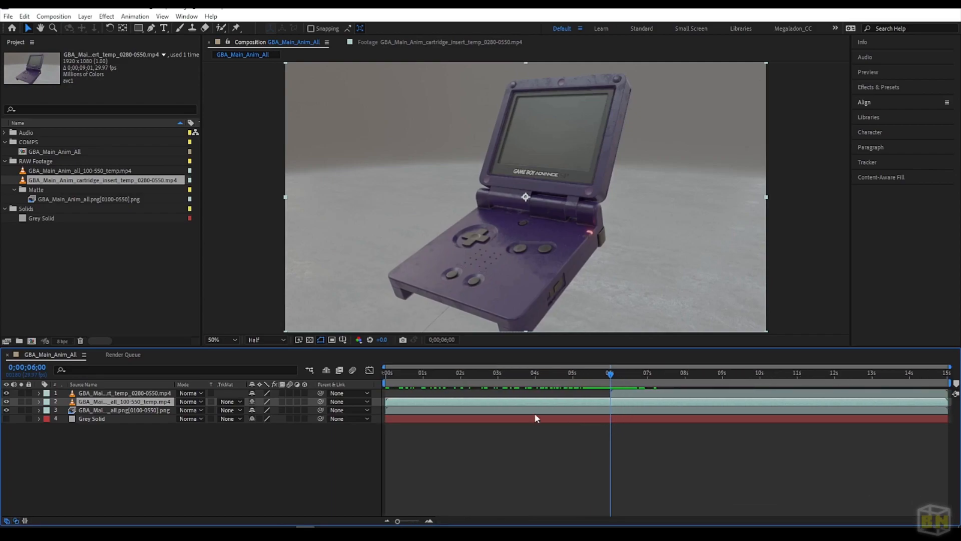
pyautogui.scroll(4, 446, 442)
pyautogui.scroll(-3, 446, 442)
pyautogui.scroll(3, 624, 451)
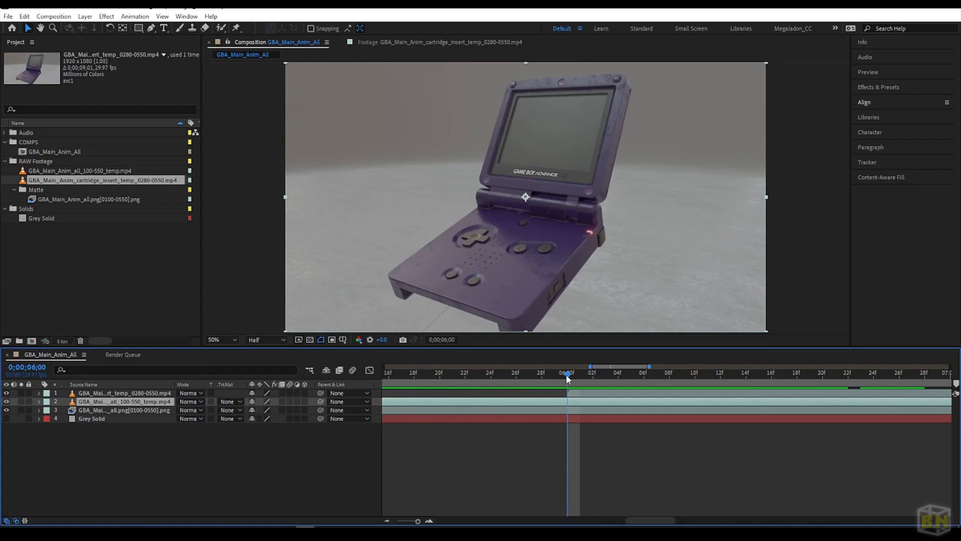
pyautogui.moveTo(568, 377); pyautogui.dragTo(558, 376)
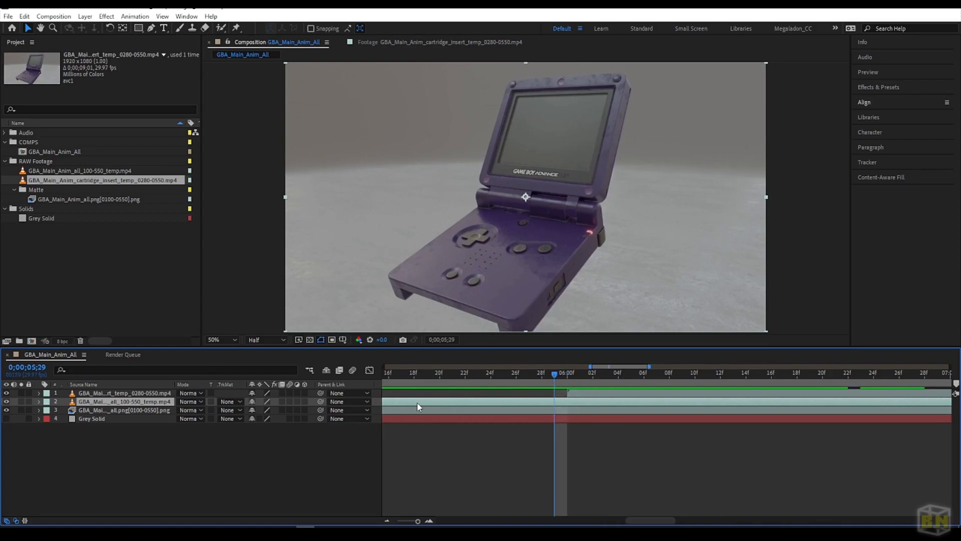
pyautogui.click(571, 393)
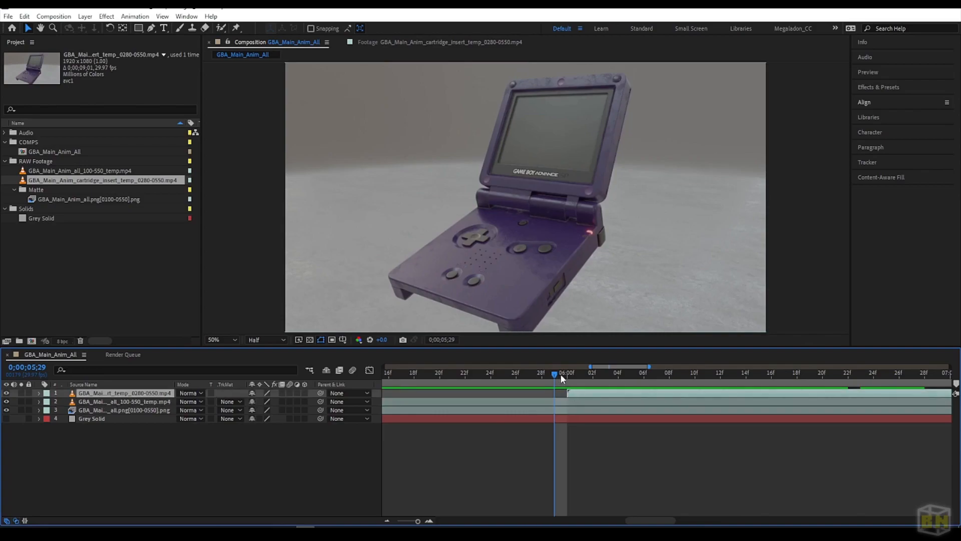
pyautogui.moveTo(561, 375); pyautogui.dragTo(573, 381)
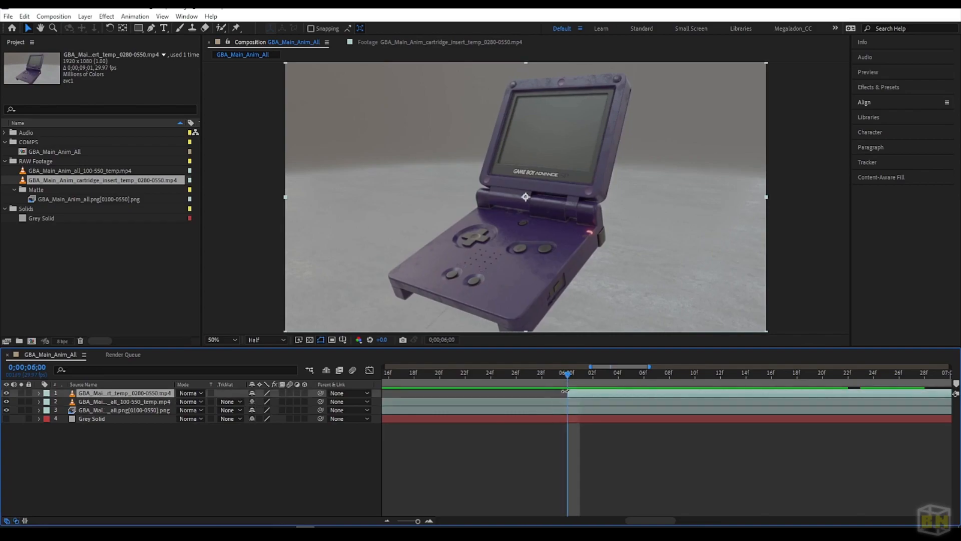
# Step: Delete all trial markers on the main animation layer and place a single layer marker at 0;00;06;00
pyautogui.click(564, 401)
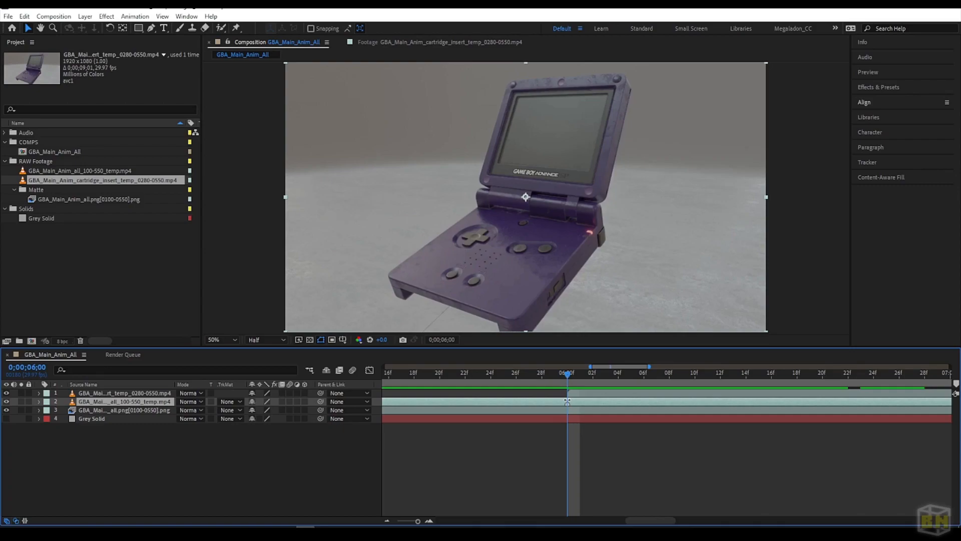
pyautogui.moveTo(572, 376); pyautogui.dragTo(392, 379)
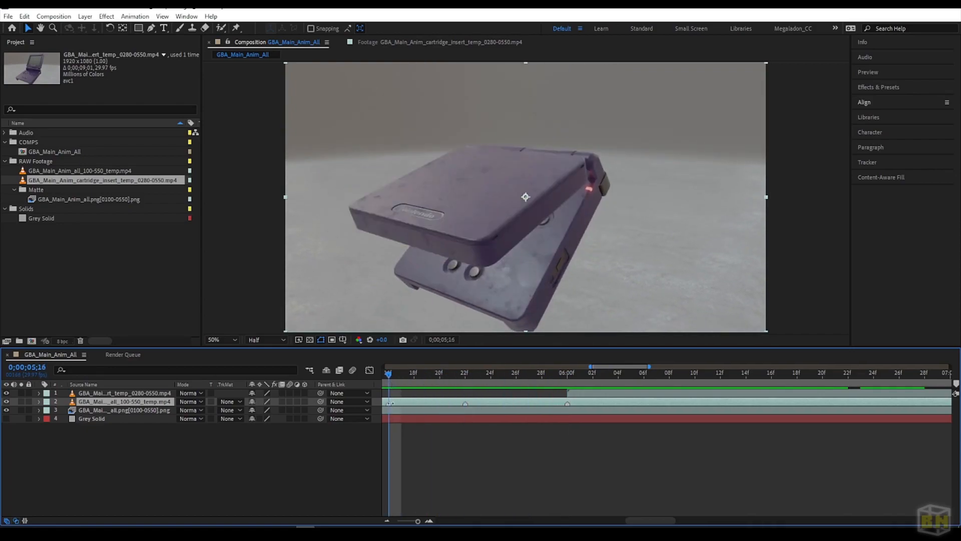
pyautogui.rightClick(390, 404)
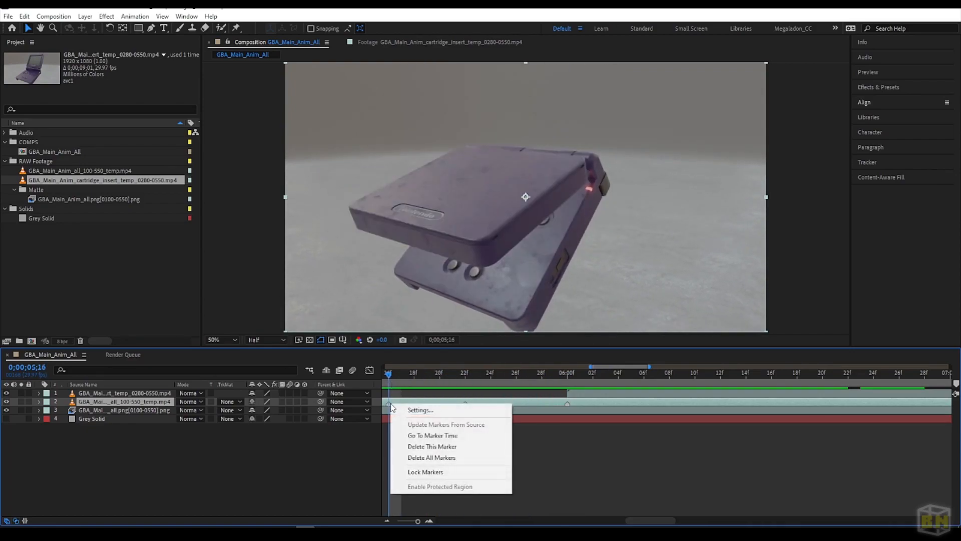
pyautogui.click(419, 457)
pyautogui.moveTo(551, 371); pyautogui.dragTo(569, 373)
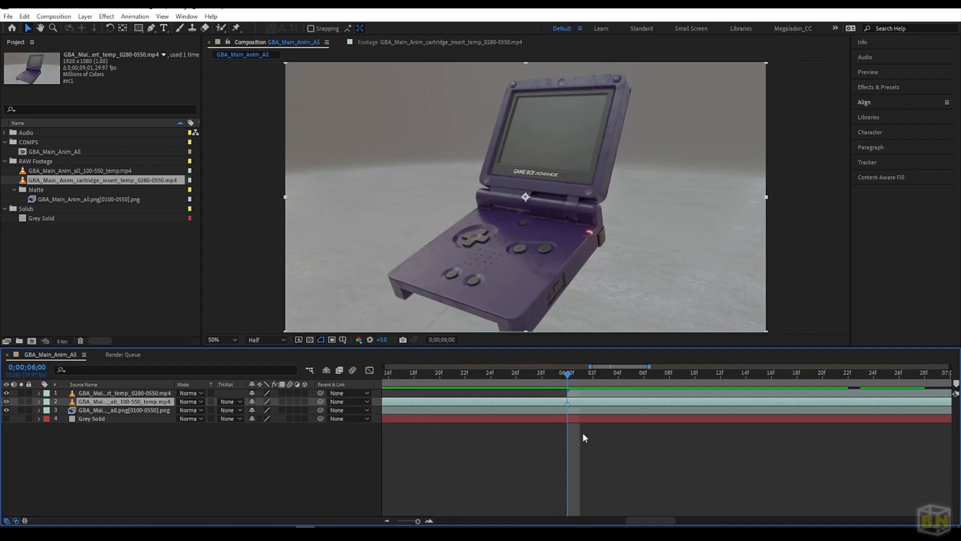
# Step: Label the main animation layer's marker at 0;00;06;00 with the comment END FIRST SEQUENCE
pyautogui.doubleClick(567, 404)
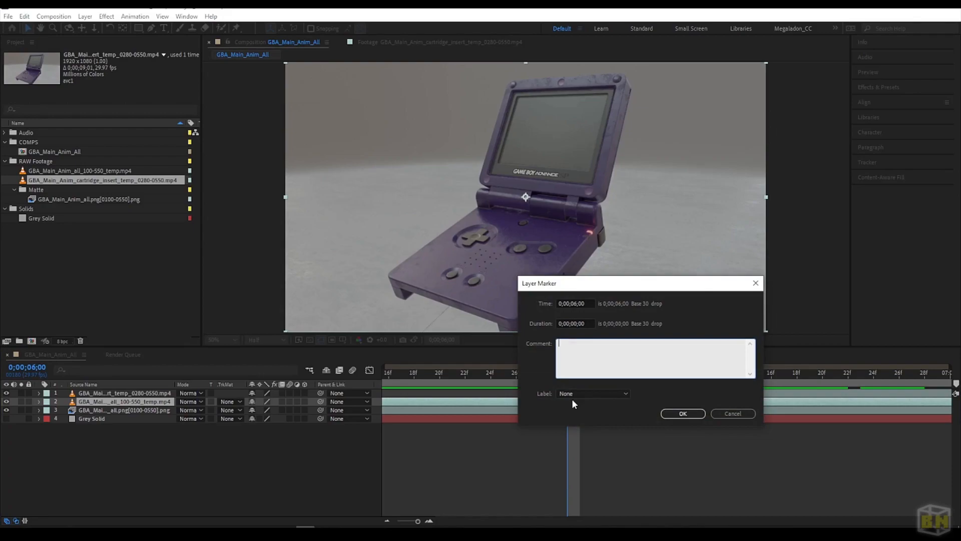
pyautogui.write('End FIRST SEQUENCE')
pyautogui.doubleClick(560, 343)
pyautogui.write('END')
pyautogui.click(681, 414)
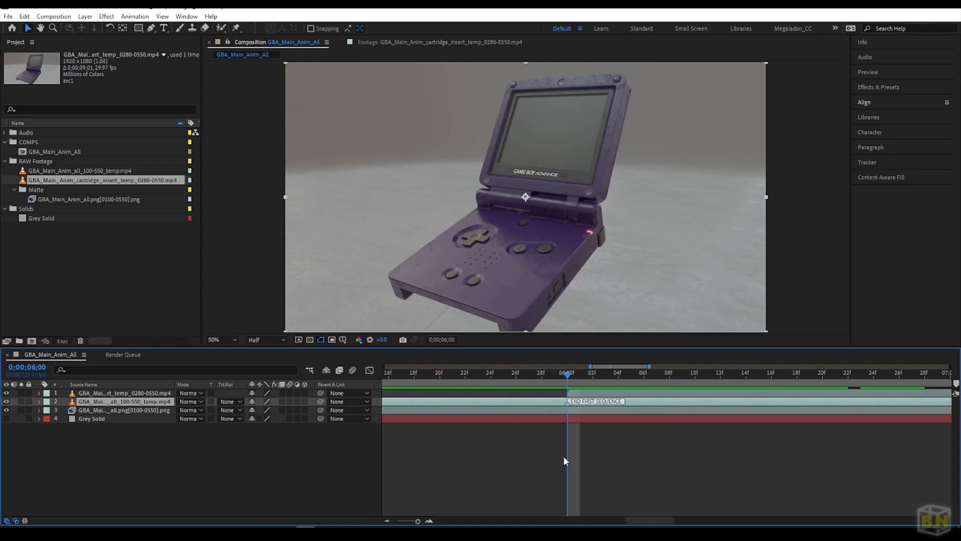
pyautogui.press(';')
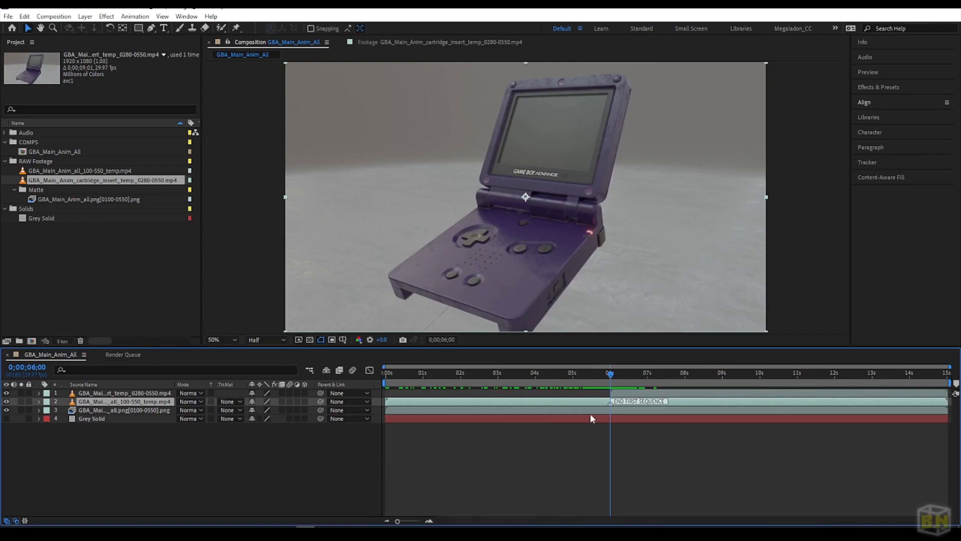
# Step: Add a marker at 0;00;06;00 on the cartridge insert layer with the comment ZELDA INSERT, and deselect the layer
pyautogui.moveTo(602, 383)
pyautogui.mouseDown()
pyautogui.moveTo(480, 386)
pyautogui.moveTo(611, 393)
pyautogui.mouseUp()
pyautogui.click(622, 395)
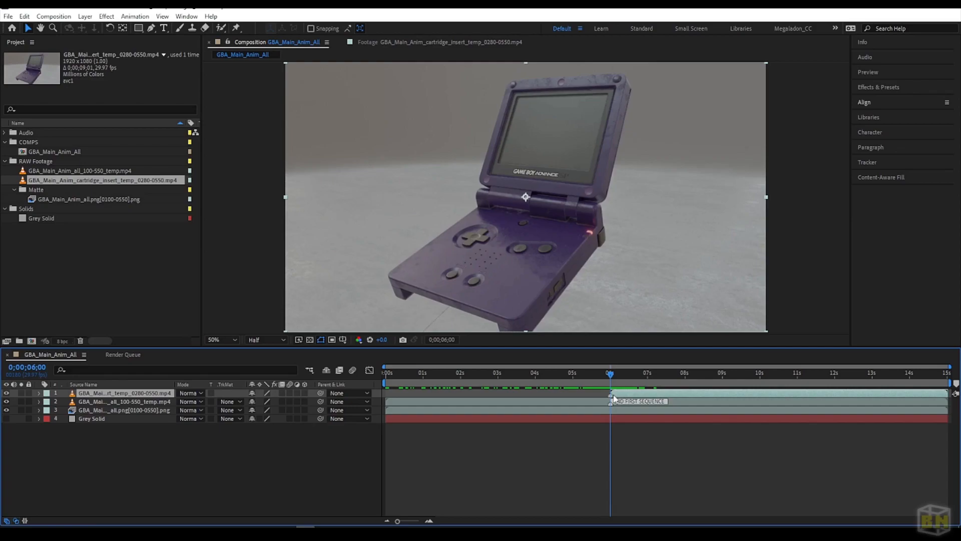
pyautogui.doubleClick(611, 396)
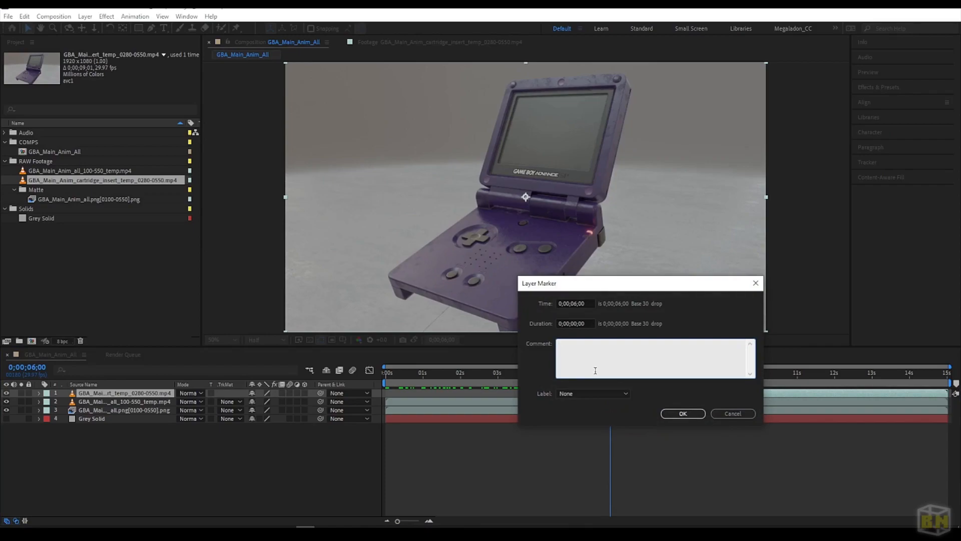
pyautogui.write('ZELDA INSERT')
pyautogui.click(685, 414)
pyautogui.moveTo(652, 398)
pyautogui.mouseDown()
pyautogui.moveTo(721, 395)
pyautogui.moveTo(668, 401)
pyautogui.mouseUp()
pyautogui.click(670, 462)
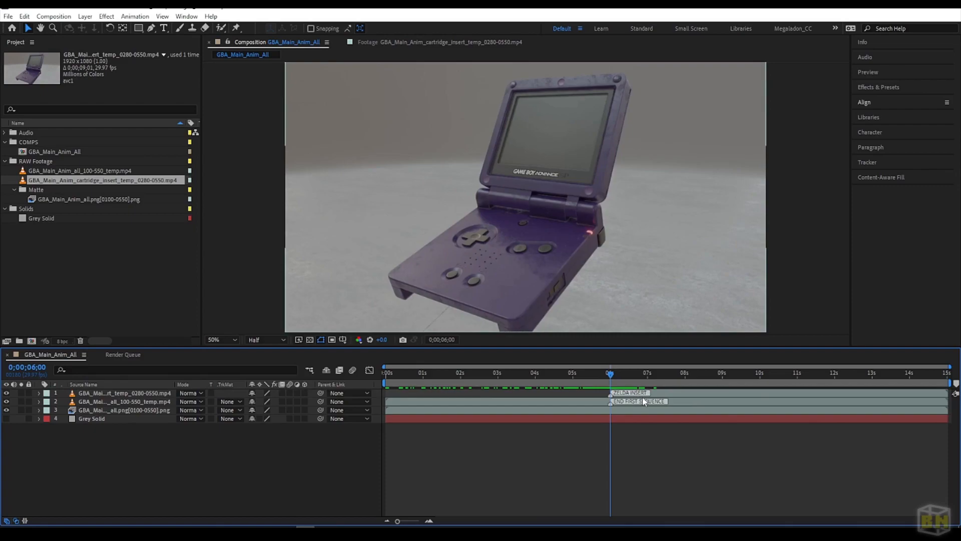
# Step: Shift the cartridge insert layer out of sync and realign its ZELDA INSERT marker with the END FIRST SEQUENCE marker
pyautogui.moveTo(615, 374); pyautogui.dragTo(430, 377)
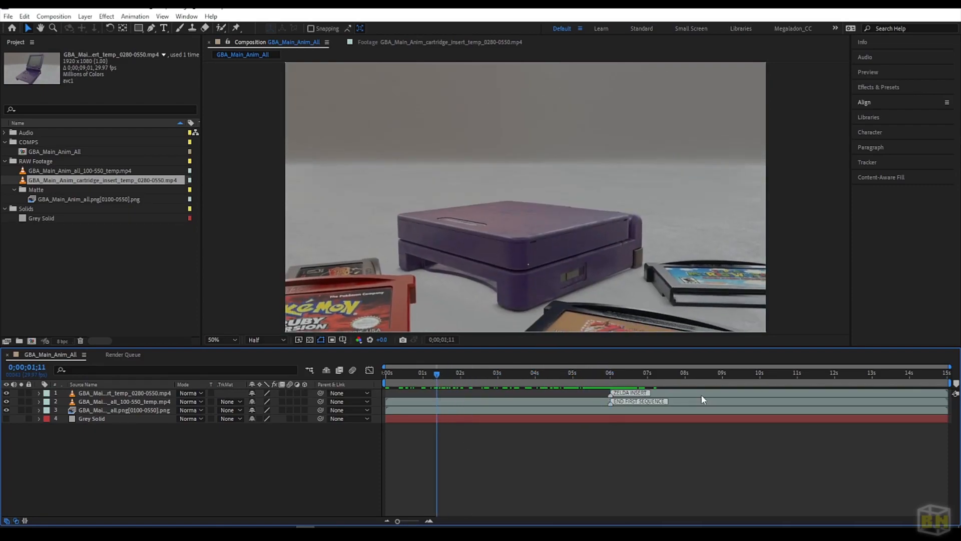
pyautogui.moveTo(691, 394); pyautogui.dragTo(718, 394)
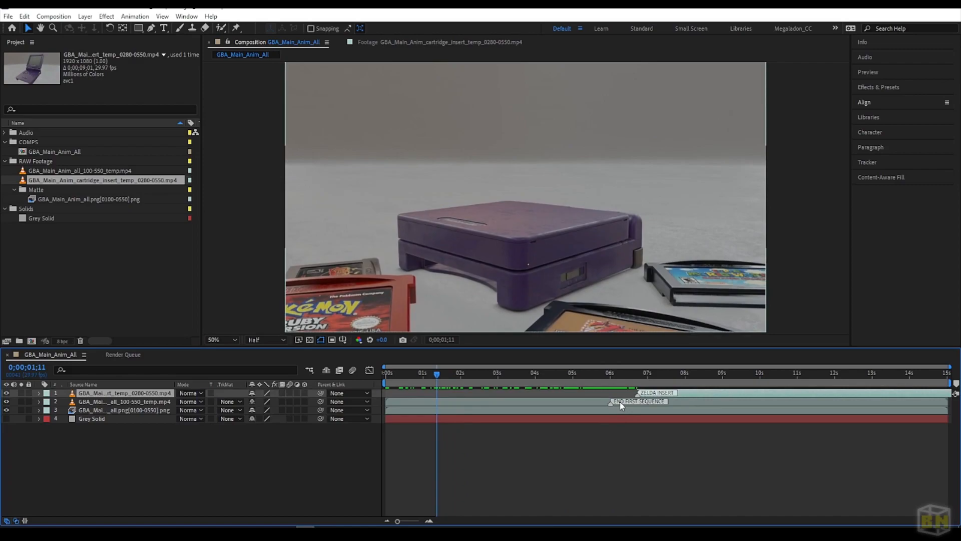
pyautogui.moveTo(703, 394)
pyautogui.mouseDown()
pyautogui.moveTo(503, 409)
pyautogui.moveTo(670, 396)
pyautogui.mouseUp()
pyautogui.click(658, 455)
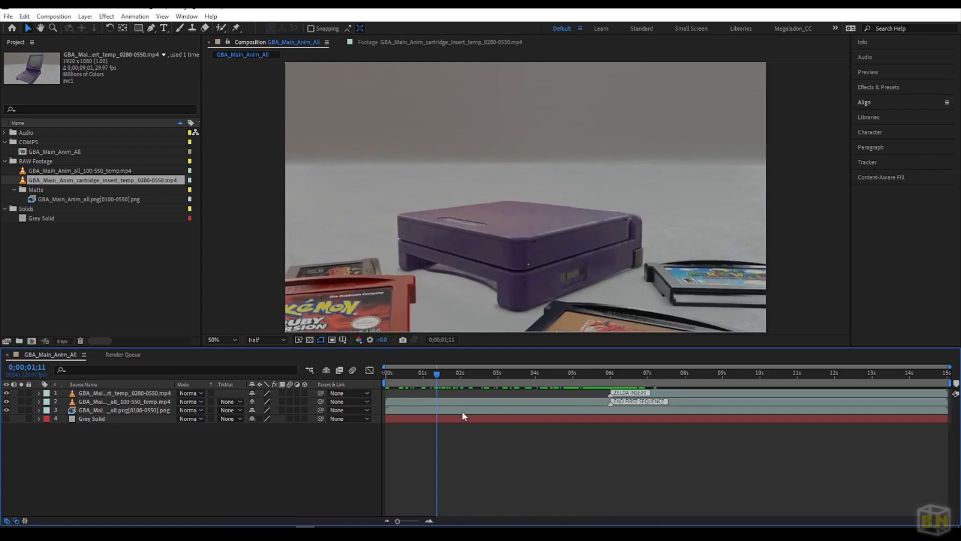
# Step: Move the playhead to 0;00;06;00 and trim the end of the main animation layer to the END FIRST SEQUENCE marker
pyautogui.moveTo(446, 376); pyautogui.dragTo(510, 374)
pyautogui.moveTo(577, 380); pyautogui.dragTo(611, 378)
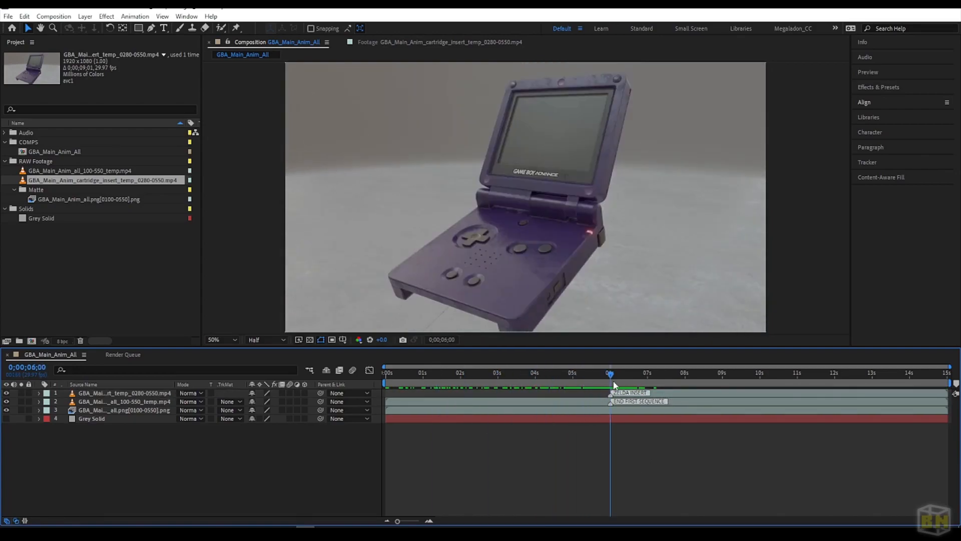
pyautogui.click(604, 405)
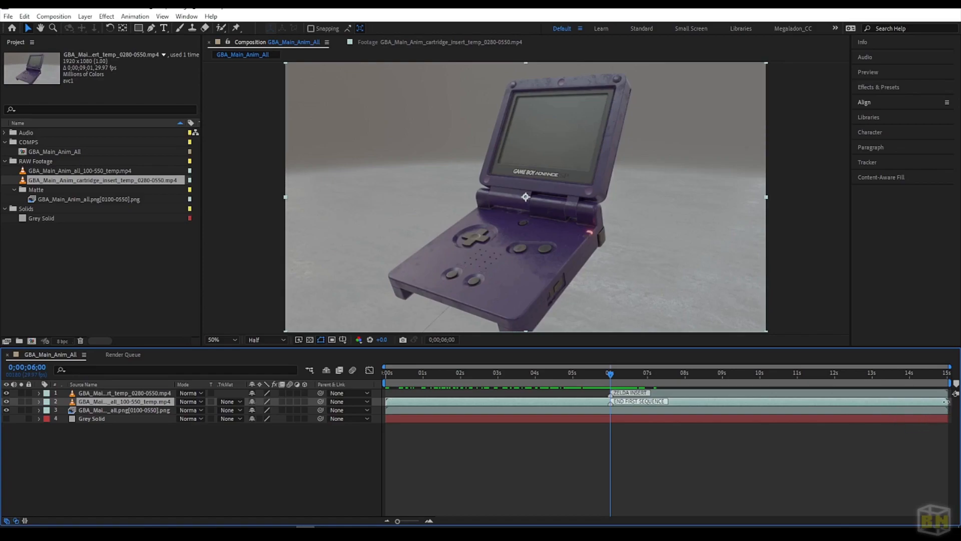
pyautogui.moveTo(946, 402); pyautogui.dragTo(610, 415)
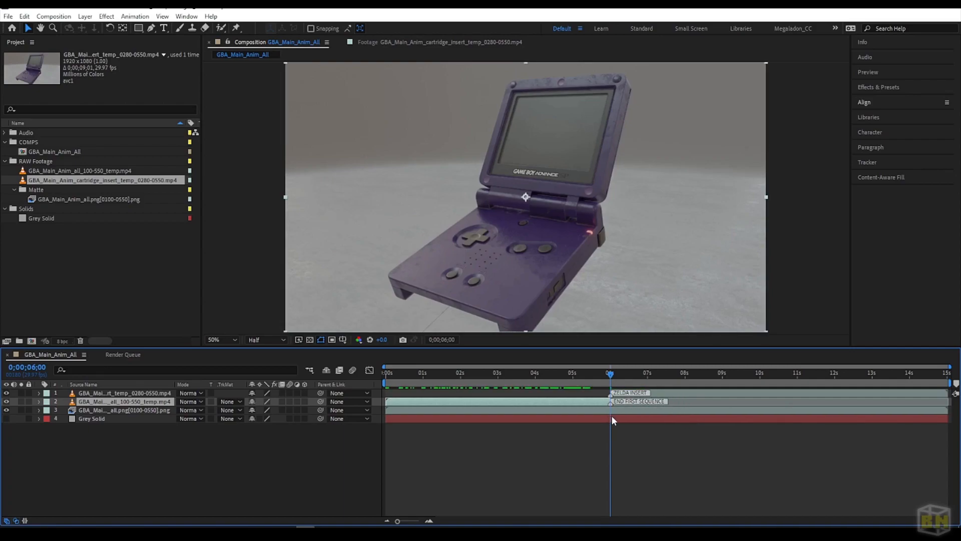
# Step: Scrub closely around 0;00;06;00 to check the cut from the main animation to the cartridge insert
pyautogui.scroll(5, 606, 408)
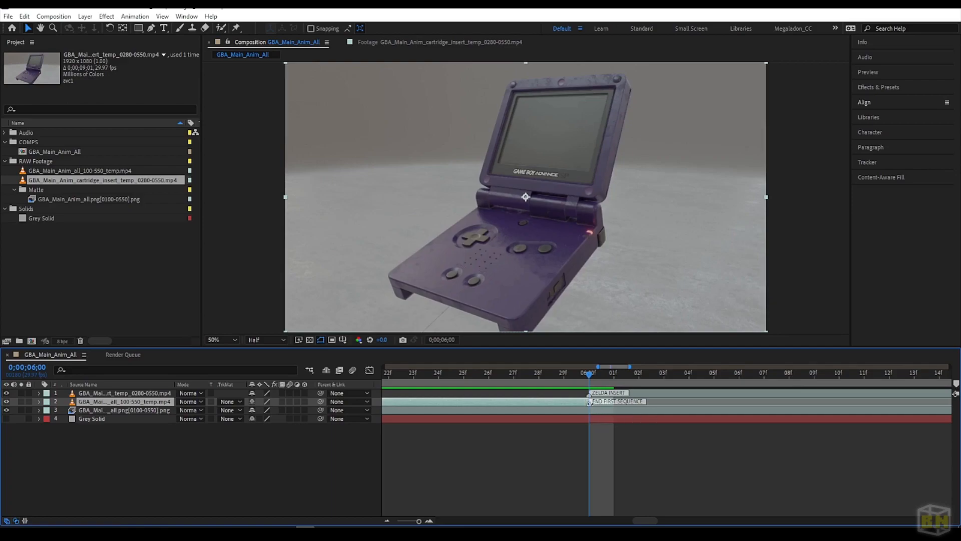
pyautogui.moveTo(591, 375)
pyautogui.mouseDown()
pyautogui.moveTo(560, 376)
pyautogui.moveTo(593, 377)
pyautogui.mouseUp()
pyautogui.scroll(-4, 590, 415)
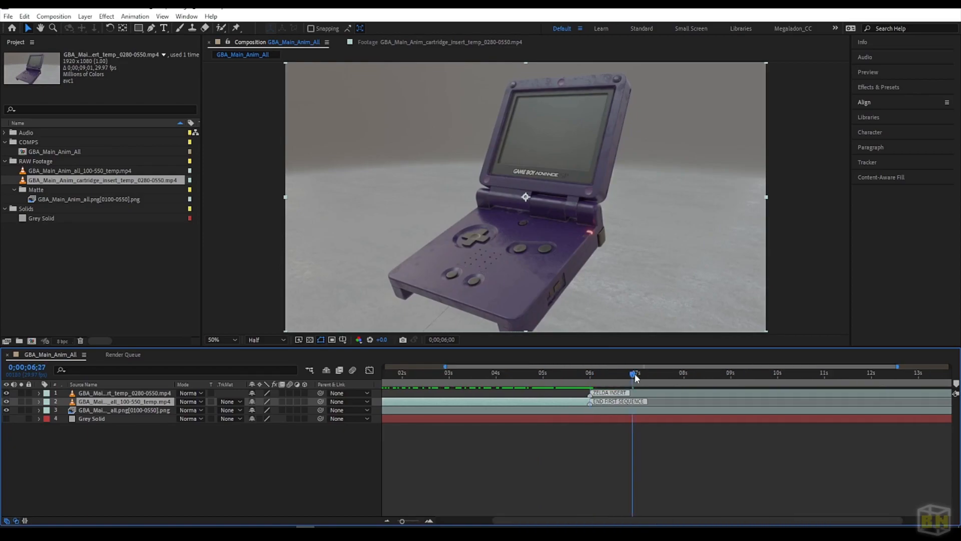
pyautogui.click(664, 374)
pyautogui.hotkey('alt', ']')
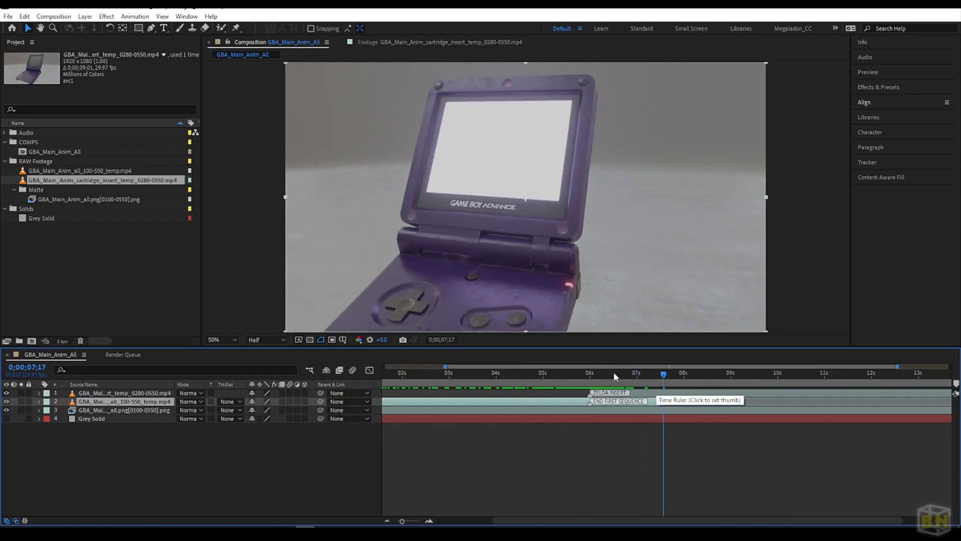
pyautogui.moveTo(599, 374); pyautogui.dragTo(581, 374)
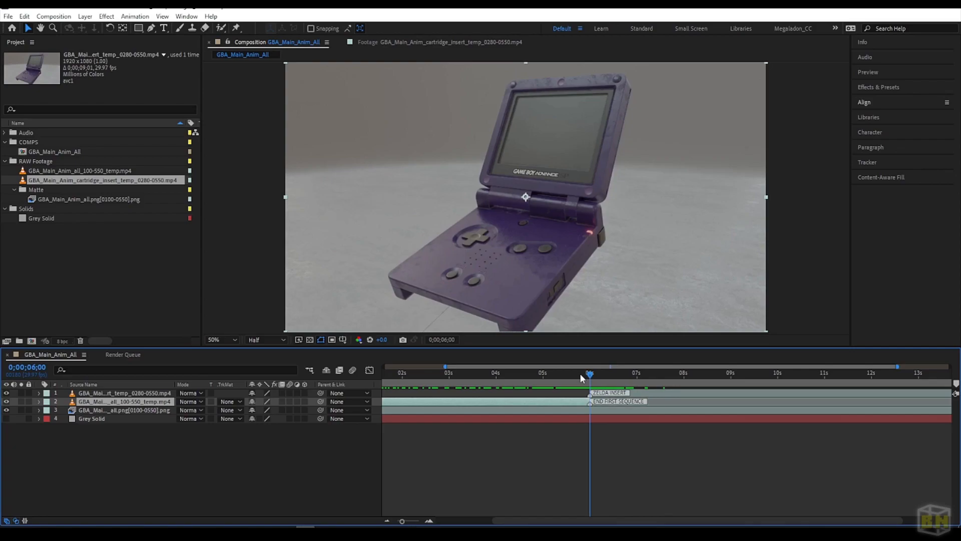
pyautogui.click(628, 443)
pyautogui.scroll(4, 602, 405)
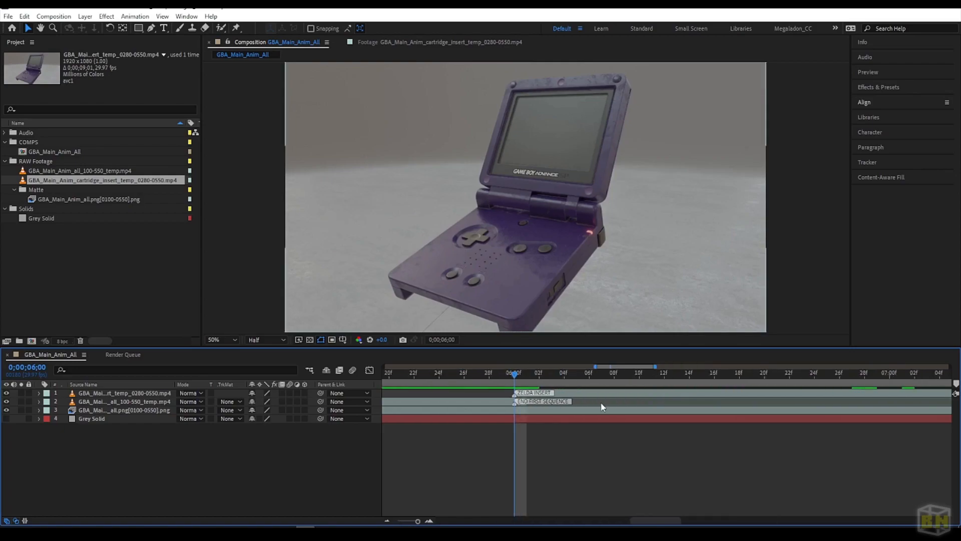
pyautogui.moveTo(596, 448); pyautogui.dragTo(709, 447)
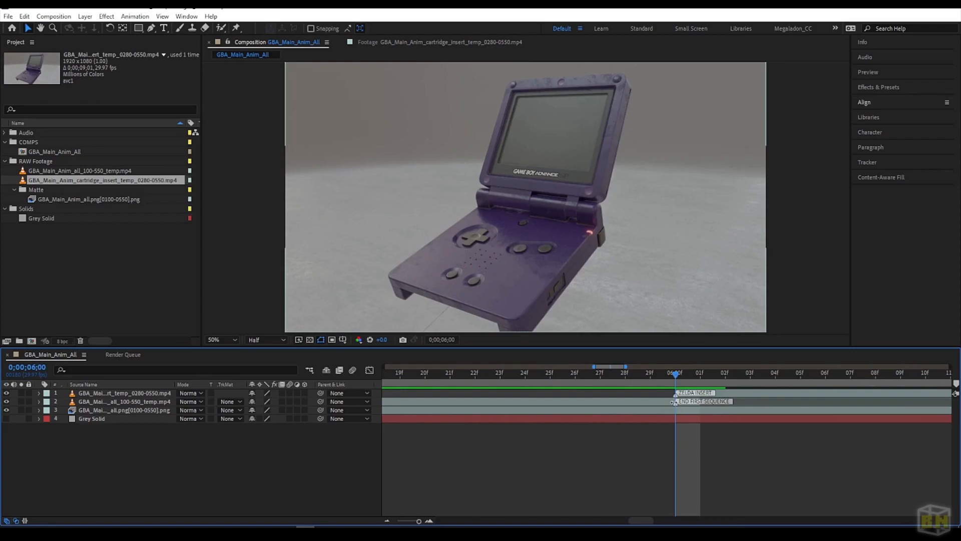
pyautogui.moveTo(689, 372); pyautogui.dragTo(726, 400)
pyautogui.scroll(-5, 512, 483)
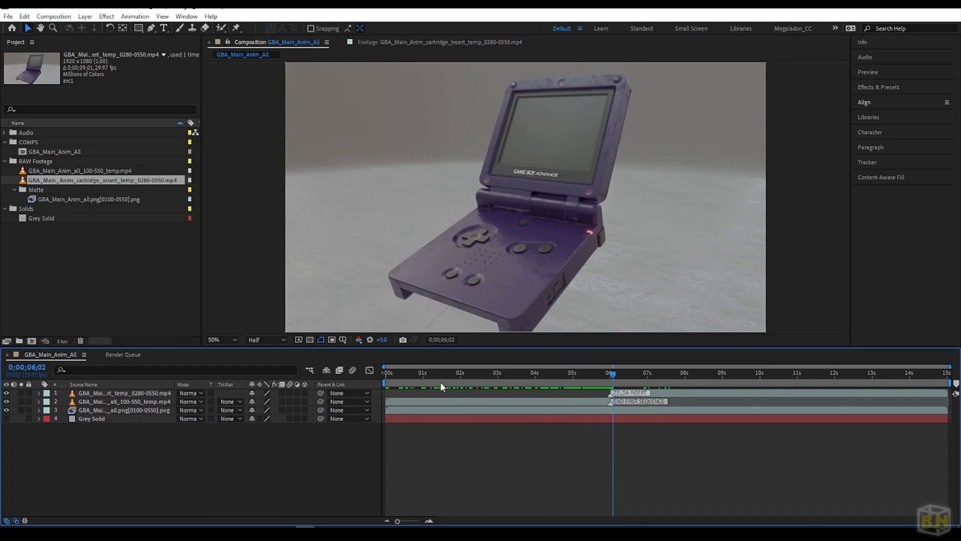
# Step: Scrub the whole composition from the start to 0;00;15;00 and back to review the full sequence
pyautogui.press('Home')
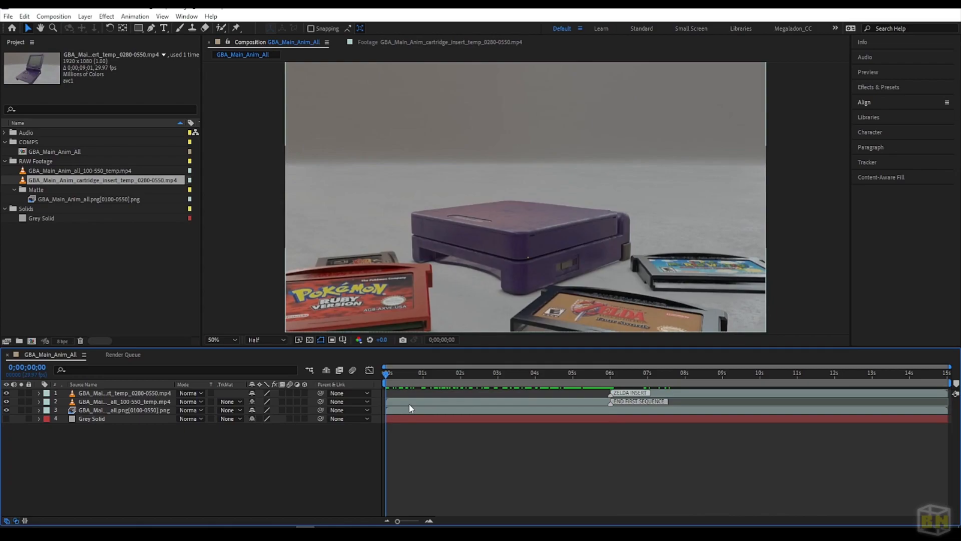
pyautogui.click(410, 404)
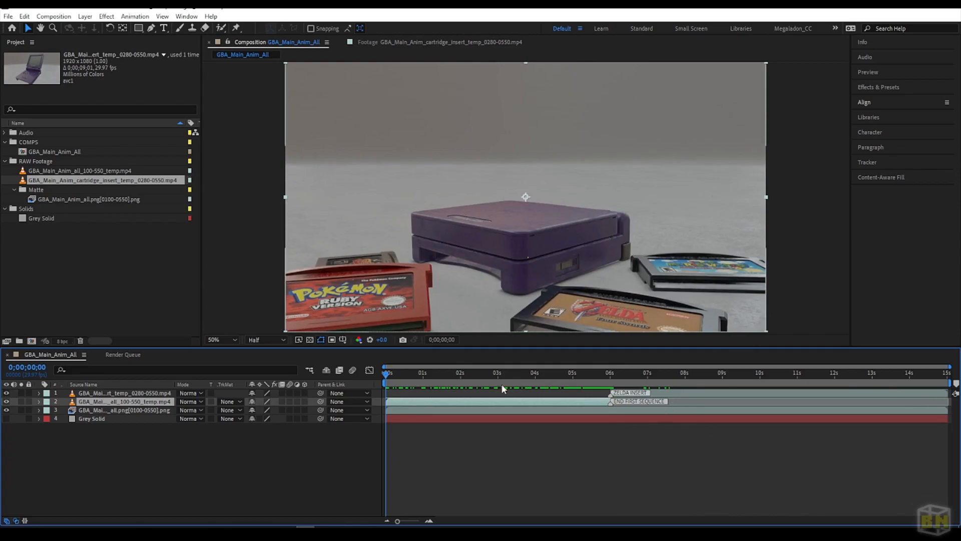
pyautogui.moveTo(385, 373); pyautogui.dragTo(385, 431)
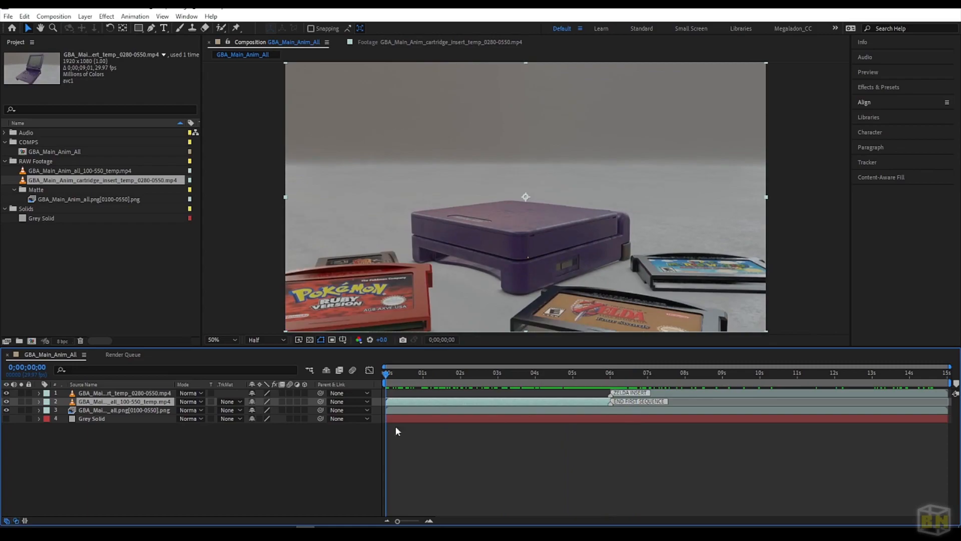
pyautogui.moveTo(608, 374); pyautogui.dragTo(948, 375)
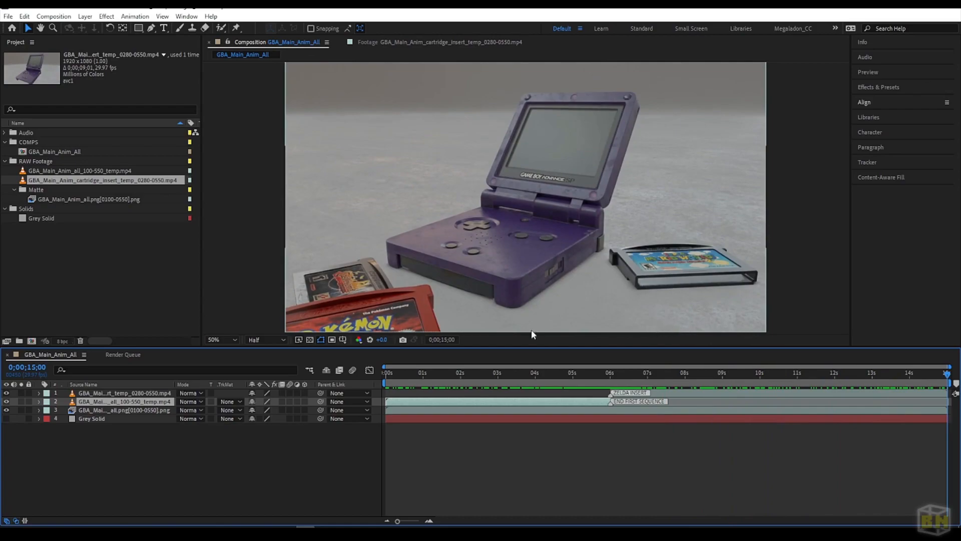
pyautogui.moveTo(842, 374); pyautogui.dragTo(360, 395)
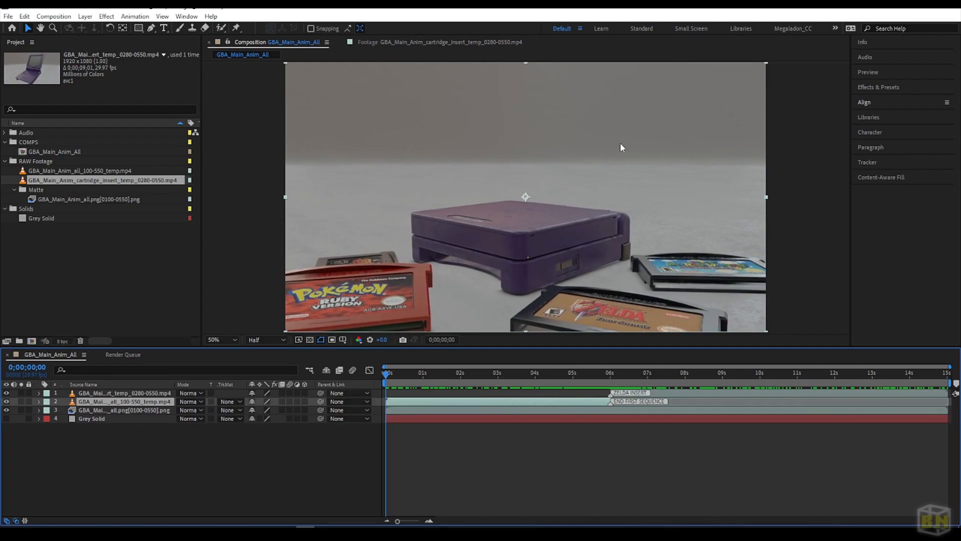
# Step: Select the PNG matte sequence layer and move the playhead to 0;00;04;10, around the end of the lid opening
pyautogui.click(128, 410)
pyautogui.moveTo(406, 372); pyautogui.dragTo(557, 375)
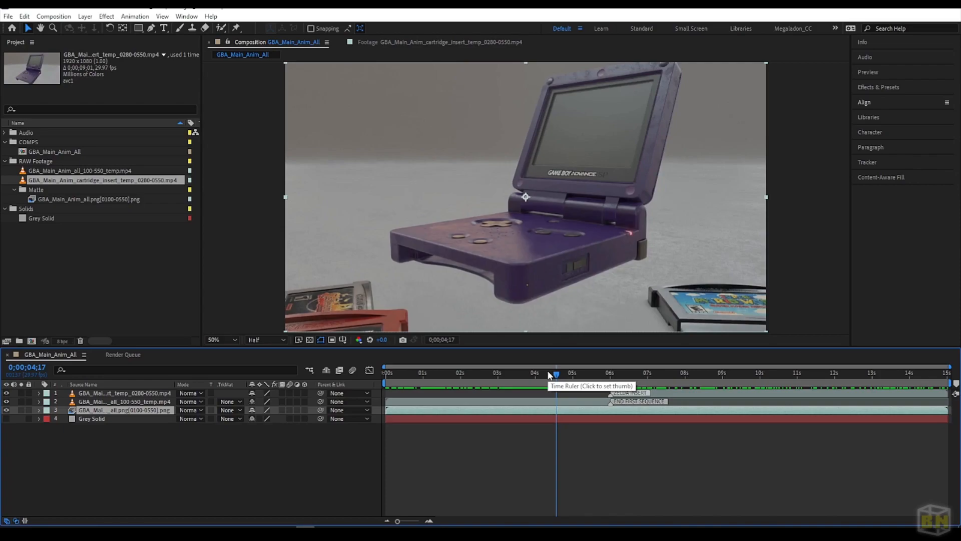
pyautogui.click(538, 422)
pyautogui.click(440, 411)
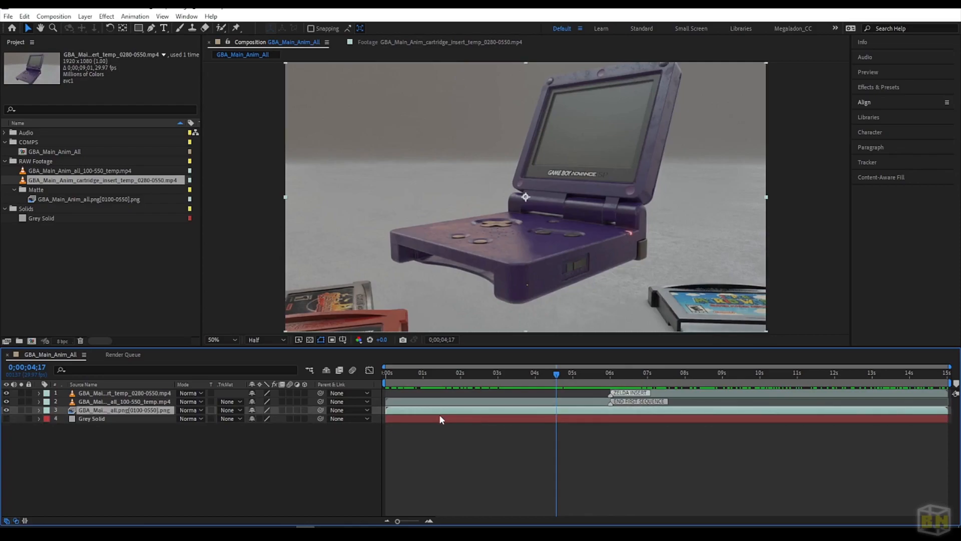
pyautogui.moveTo(525, 376); pyautogui.dragTo(547, 391)
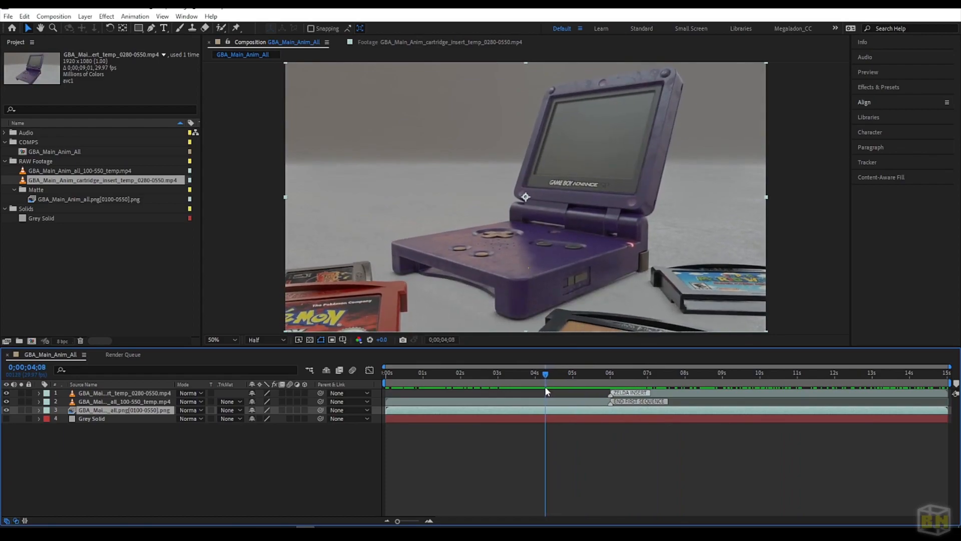
pyautogui.press('=')
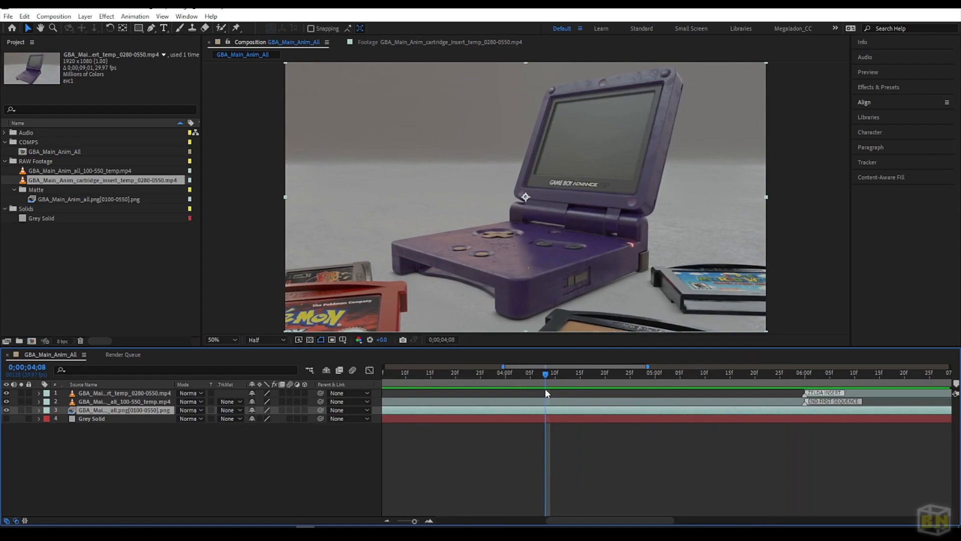
pyautogui.moveTo(542, 374); pyautogui.dragTo(534, 378)
pyautogui.moveTo(534, 376); pyautogui.dragTo(552, 377)
# Step: Maximize the composition view and set its magnification to Fit up to 100%
pyautogui.press('`')
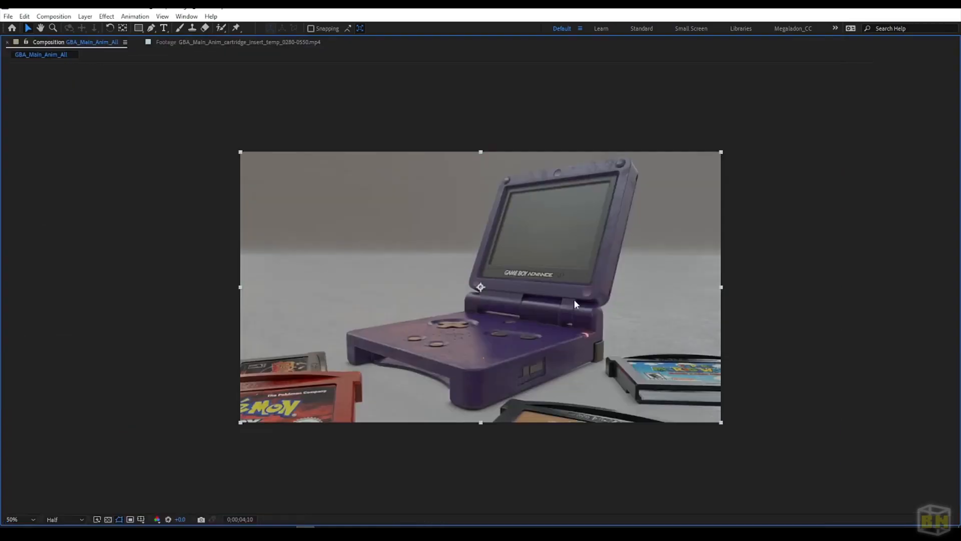
pyautogui.scroll(2, 523, 380)
pyautogui.moveTo(521, 376); pyautogui.dragTo(519, 356)
pyautogui.press('v')
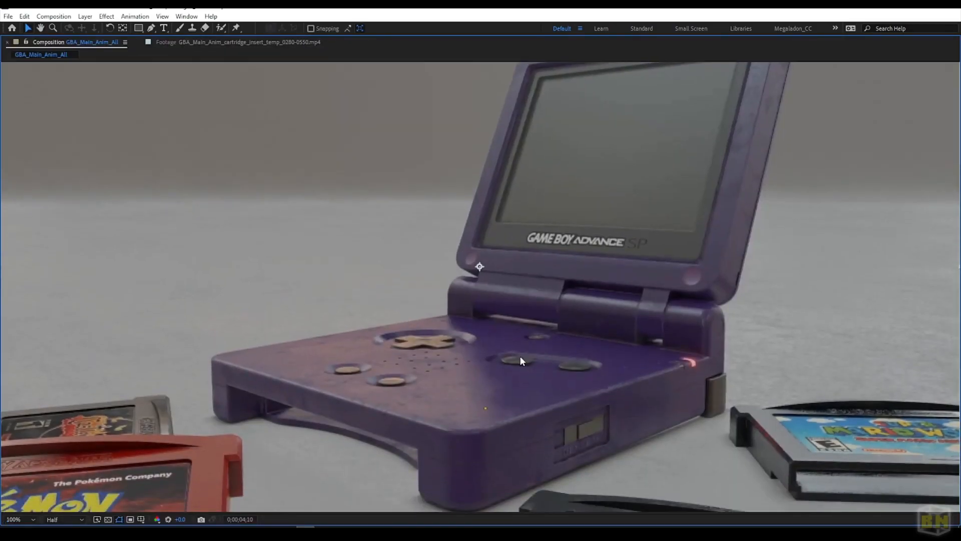
pyautogui.click(22, 516)
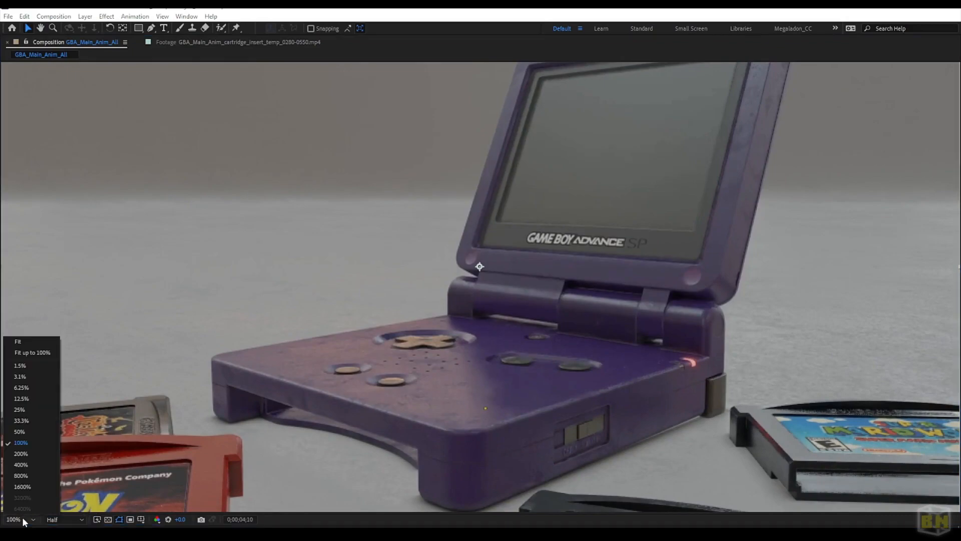
pyautogui.click(28, 351)
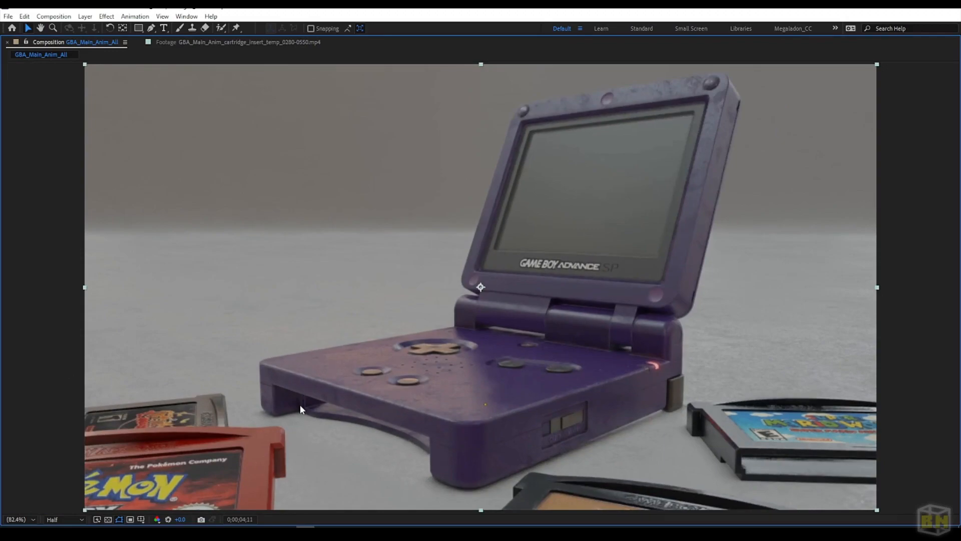
# Step: Compare the frames around 0;00;04;10 one by one for the lid's motion, park at 0;00;04;10 and restore the full workspace
pyautogui.press('pageup')
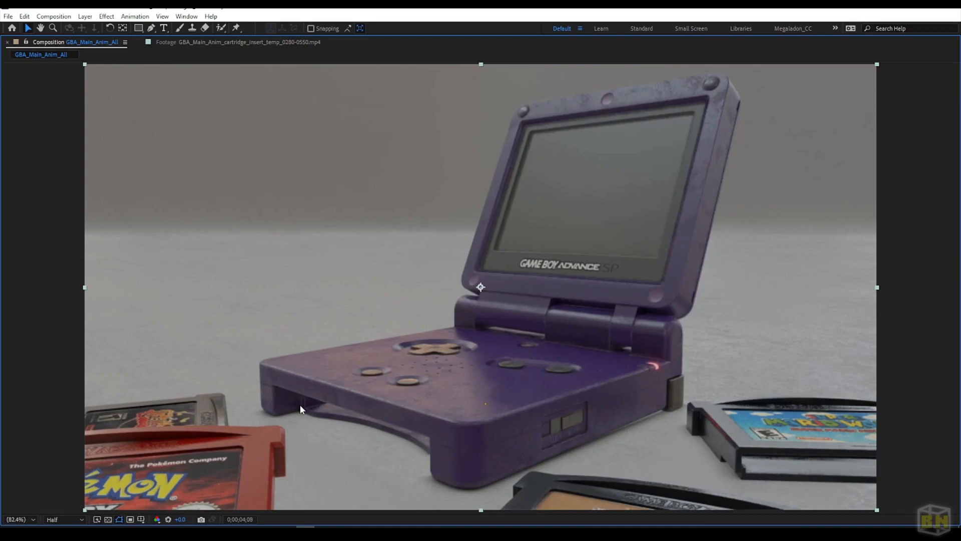
pyautogui.press('pageup')
pyautogui.press('pageup')
pyautogui.press('pageup')
pyautogui.press('pagedown')
pyautogui.press('pagedown')
pyautogui.press('pageup')
pyautogui.press('pageup')
pyautogui.press('pagedown')
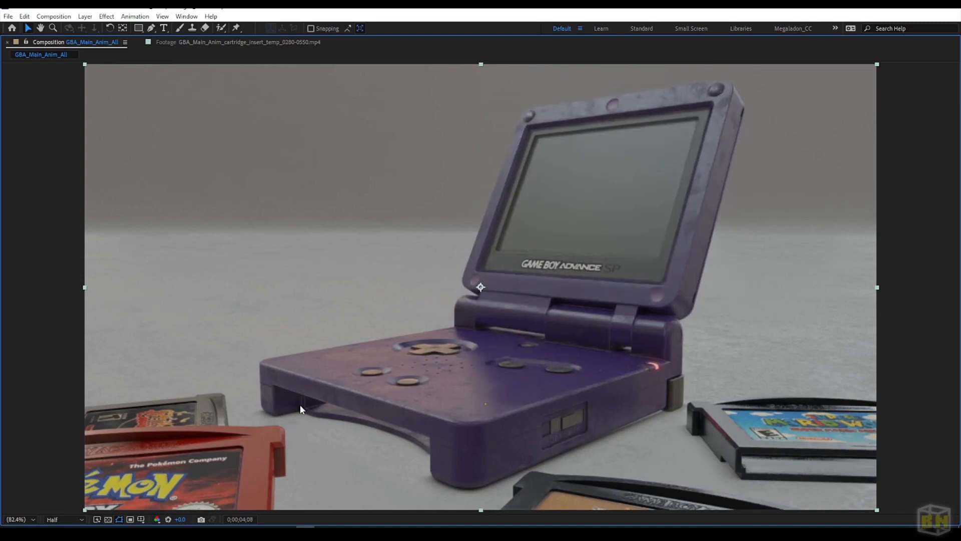
pyautogui.press('pagedown')
pyautogui.press('pagedown')
pyautogui.press('pagedown')
pyautogui.press('pagedown')
pyautogui.press('pagedown')
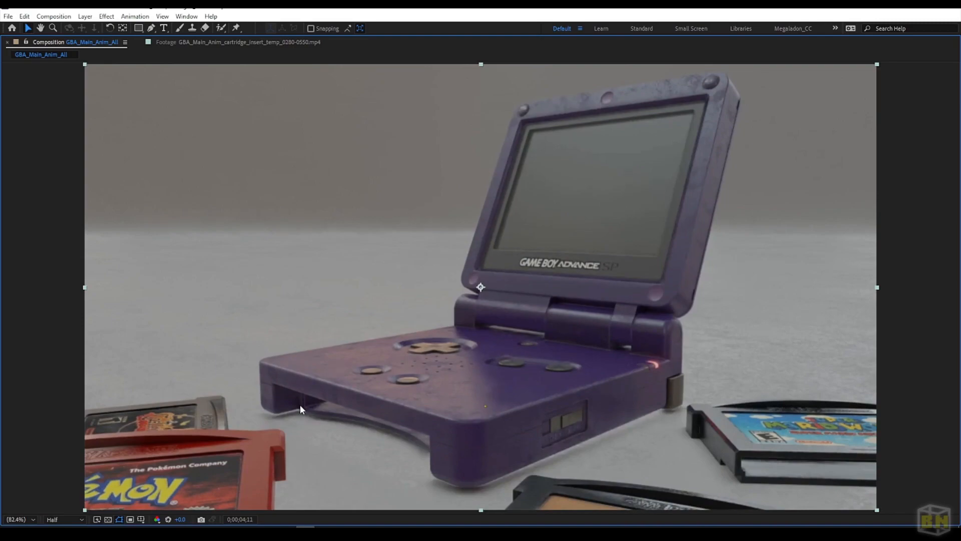
pyautogui.press('pageup')
pyautogui.press('pageup')
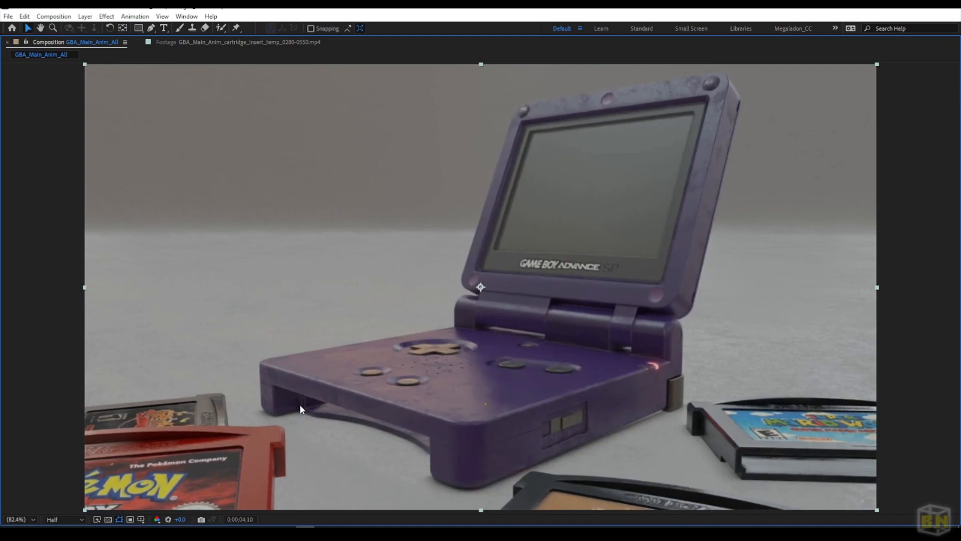
pyautogui.press('pagedown')
pyautogui.press('pagedown')
pyautogui.press('pagedown')
pyautogui.press('pageup')
pyautogui.press('pageup')
pyautogui.press('pagedown')
pyautogui.press('pageup')
pyautogui.press('`')
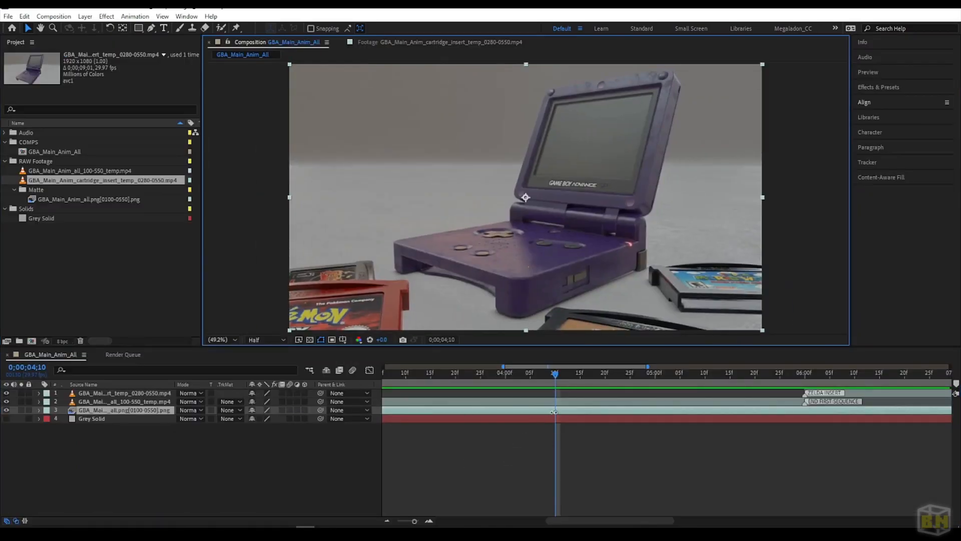
# Step: Add a marker at 0;00;04;10 on the PNG matte layer with the comment Matte Start
pyautogui.press('alt+KP_Multiply')
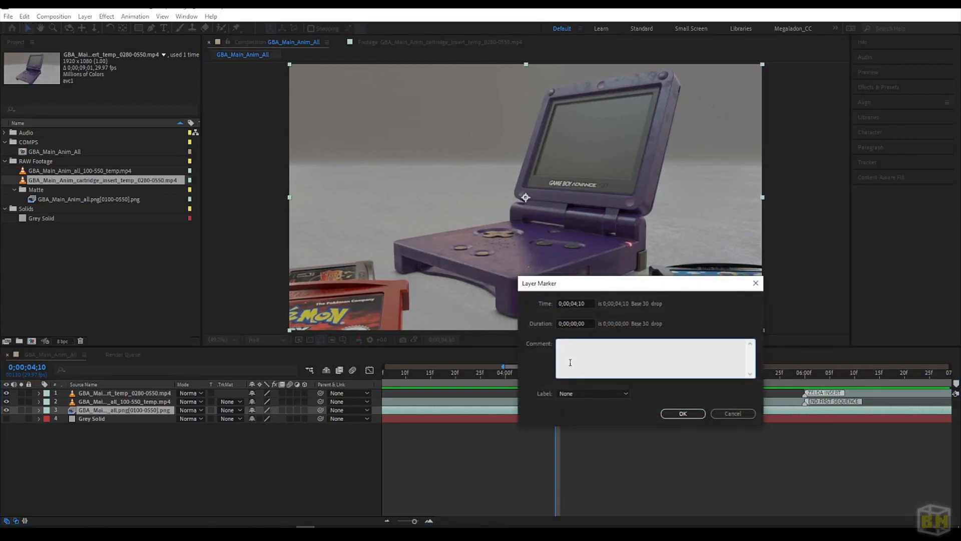
pyautogui.write('Matte Start')
pyautogui.press('Right')
pyautogui.click(674, 415)
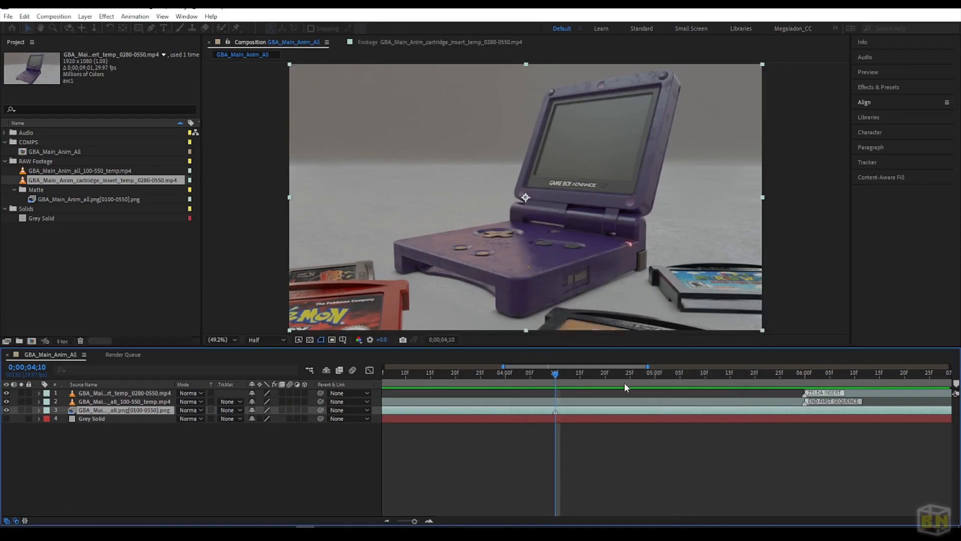
# Step: Add a marker at 0;00;06;00 on the PNG matte layer with the comment Matte End
pyautogui.moveTo(574, 372)
pyautogui.mouseDown()
pyautogui.moveTo(626, 371)
pyautogui.moveTo(632, 362)
pyautogui.moveTo(557, 374)
pyautogui.moveTo(776, 377)
pyautogui.moveTo(654, 387)
pyautogui.moveTo(804, 382)
pyautogui.mouseUp()
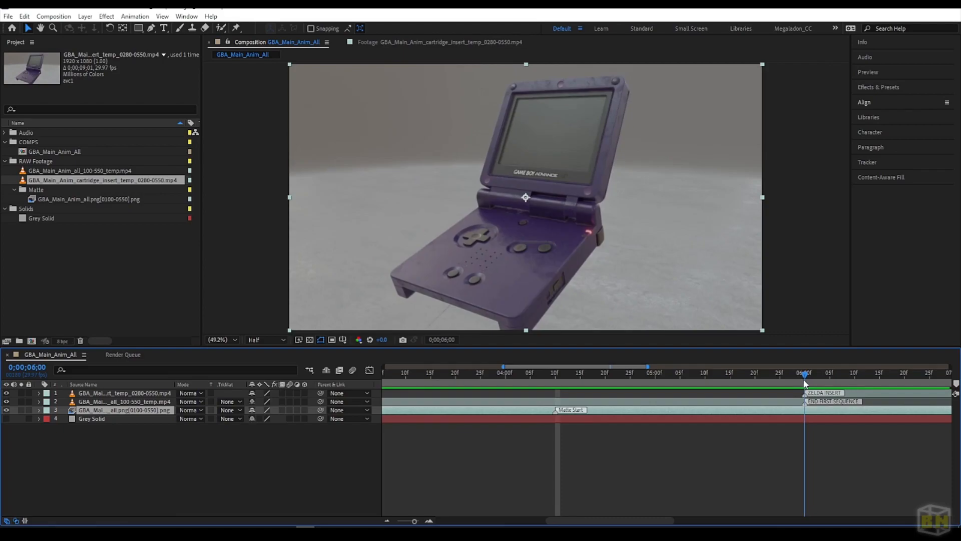
pyautogui.press('-')
pyautogui.press('=')
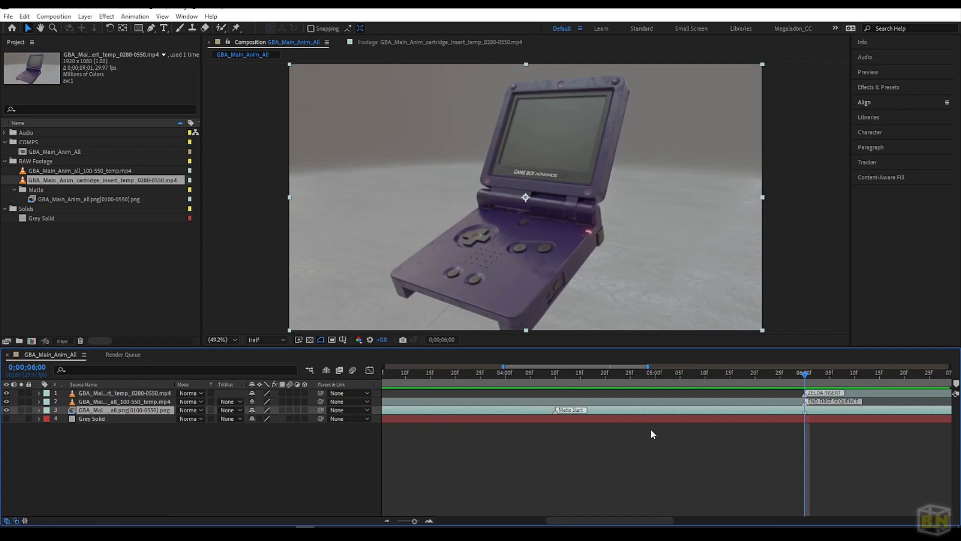
pyautogui.doubleClick(805, 413)
pyautogui.write('Matte End')
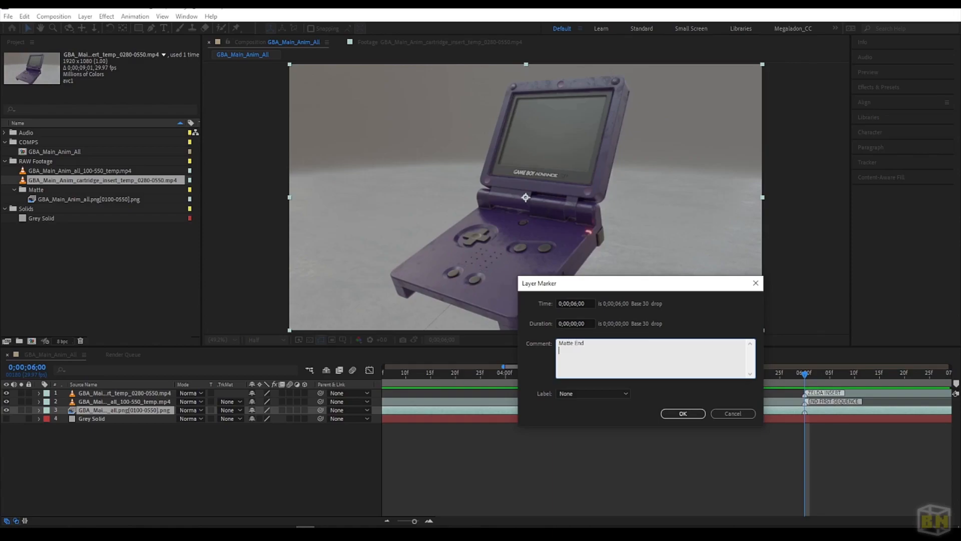
pyautogui.click(680, 416)
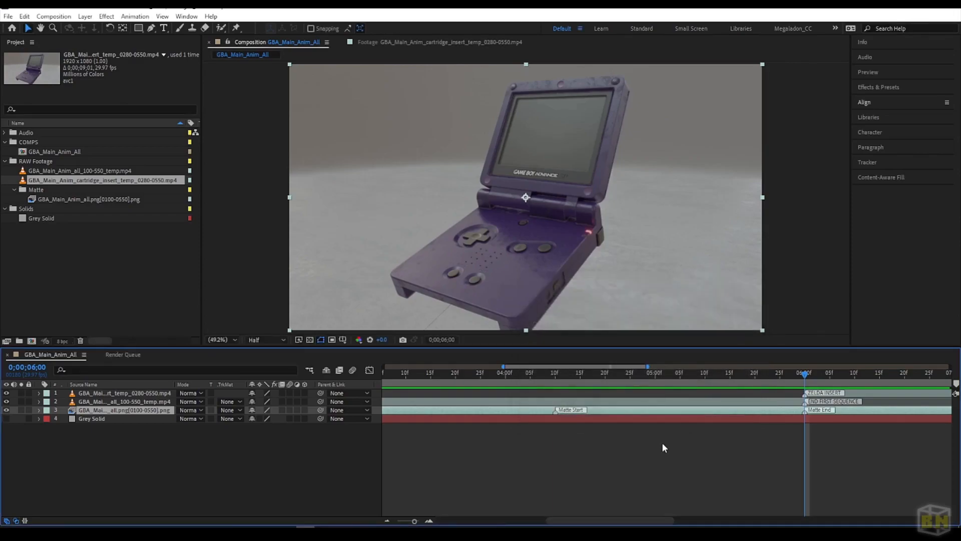
# Step: Try trimming the start of the matte layer to its Matte Start marker at 0;00;04;10, and undo the trim
pyautogui.click(633, 417)
pyautogui.click(611, 411)
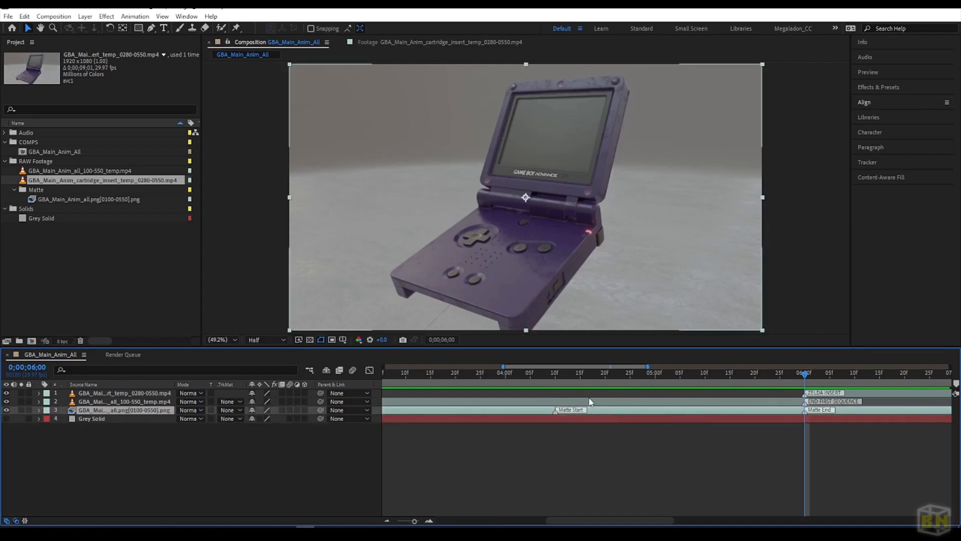
pyautogui.click(557, 374)
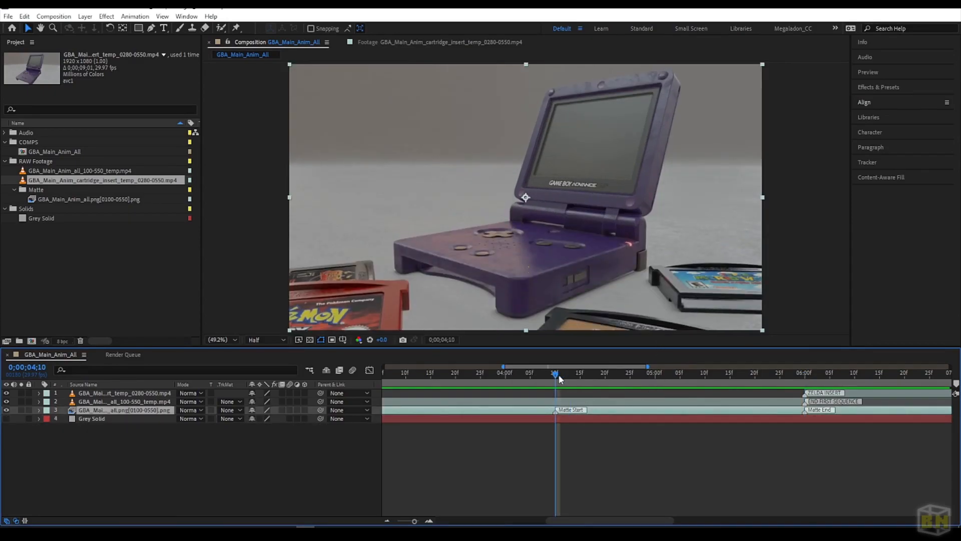
pyautogui.hotkey('alt', '[')
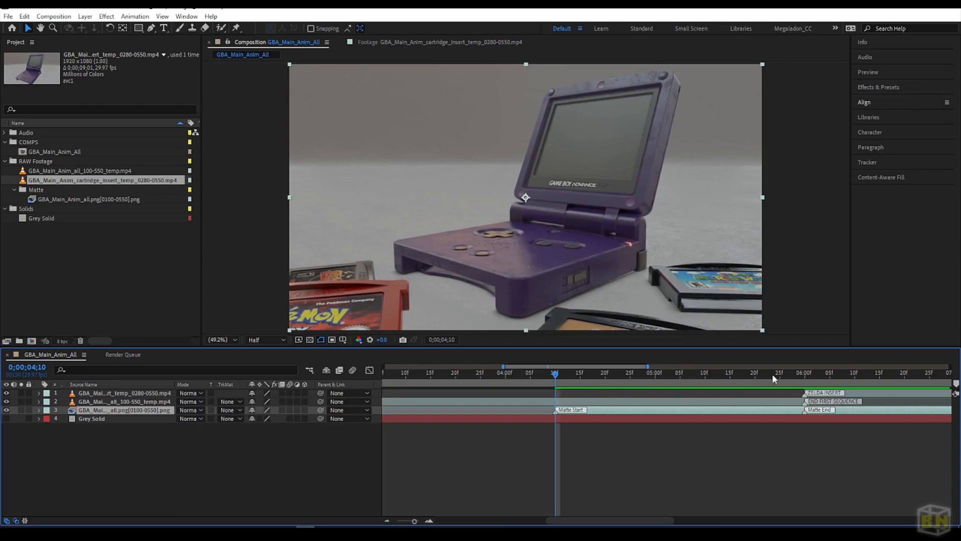
pyautogui.click(790, 374)
pyautogui.moveTo(794, 382); pyautogui.dragTo(798, 383)
pyautogui.hotkey('ctrl', 'z')
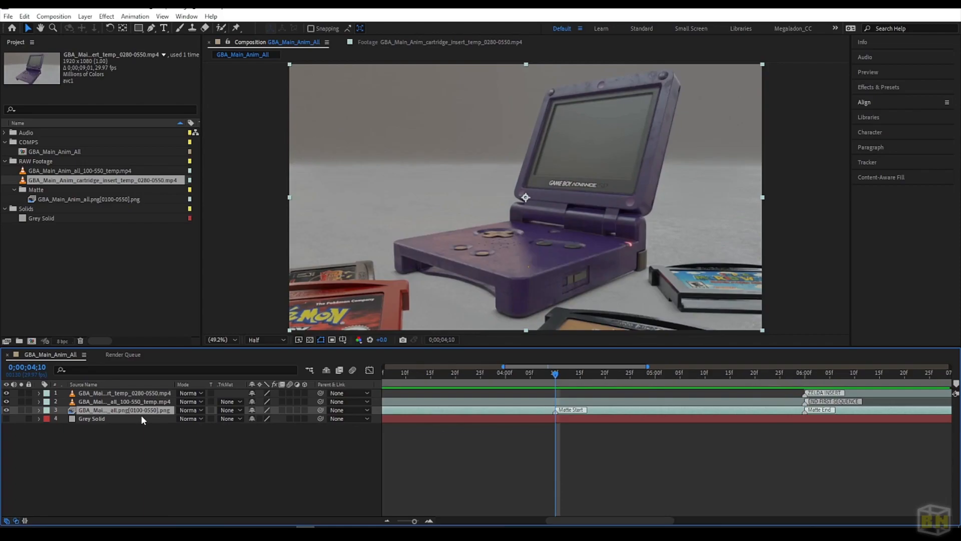
# Step: Duplicate the PNG matte layer and hide the lower copy
pyautogui.hotkey('ctrl', 'd')
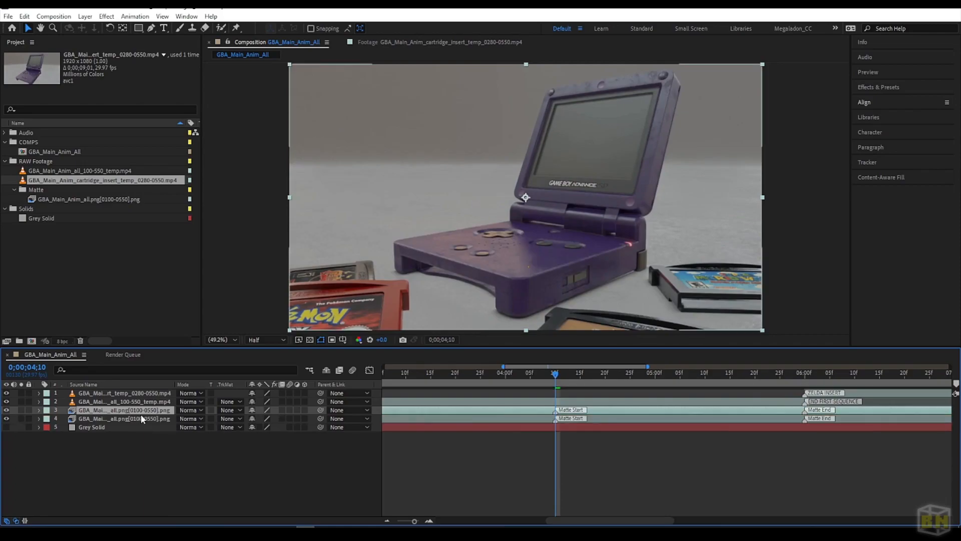
pyautogui.click(6, 418)
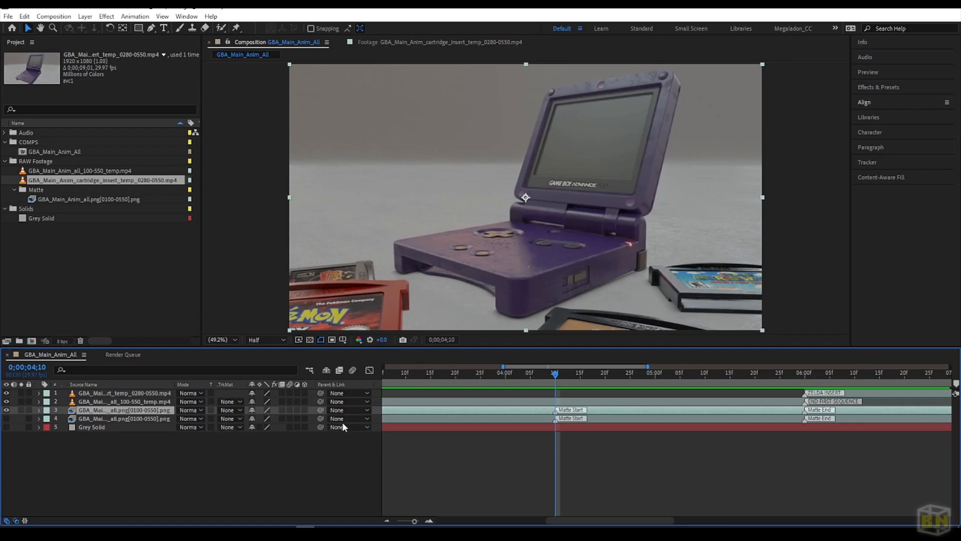
# Step: Trim the upper matte copy to run from its Matte Start marker at 0;00;04;10 to its Matte End marker at 0;00;06;00
pyautogui.hotkey('alt', '[')
pyautogui.click(795, 382)
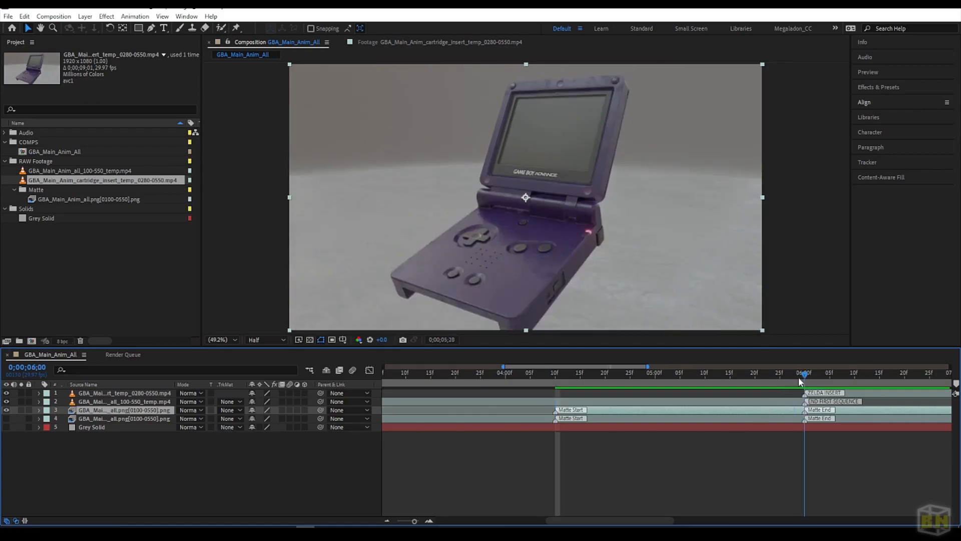
pyautogui.moveTo(798, 379); pyautogui.dragTo(801, 379)
pyautogui.hotkey('alt', ']')
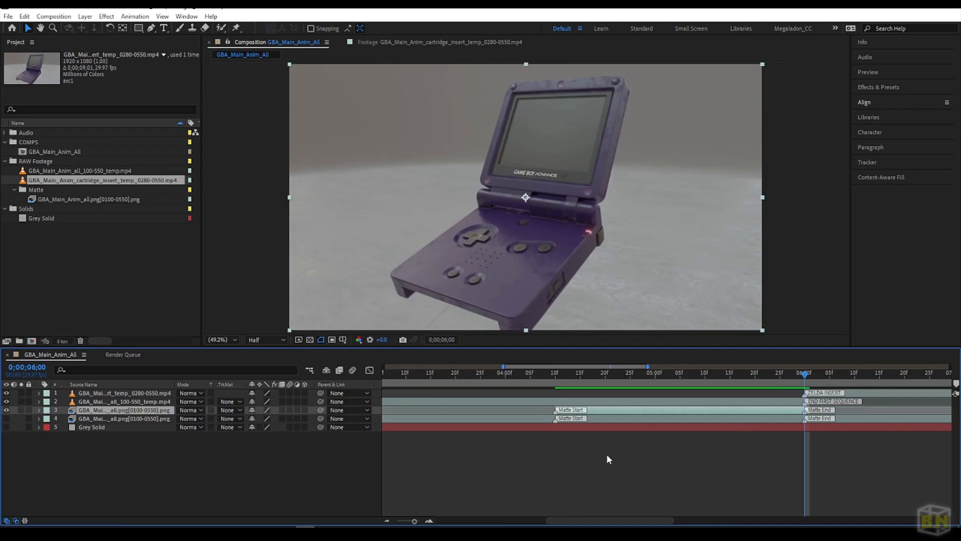
pyautogui.click(589, 468)
pyautogui.scroll(-1, 628, 462)
pyautogui.scroll(1, 631, 450)
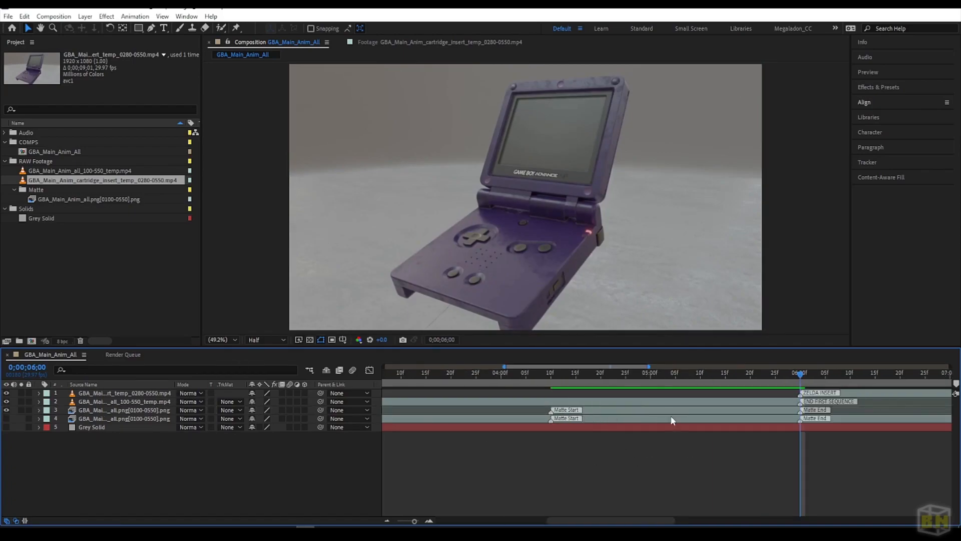
# Step: Open the trimmed matte layer in its own viewer and examine its flat colour regions at different frames
pyautogui.click(648, 411)
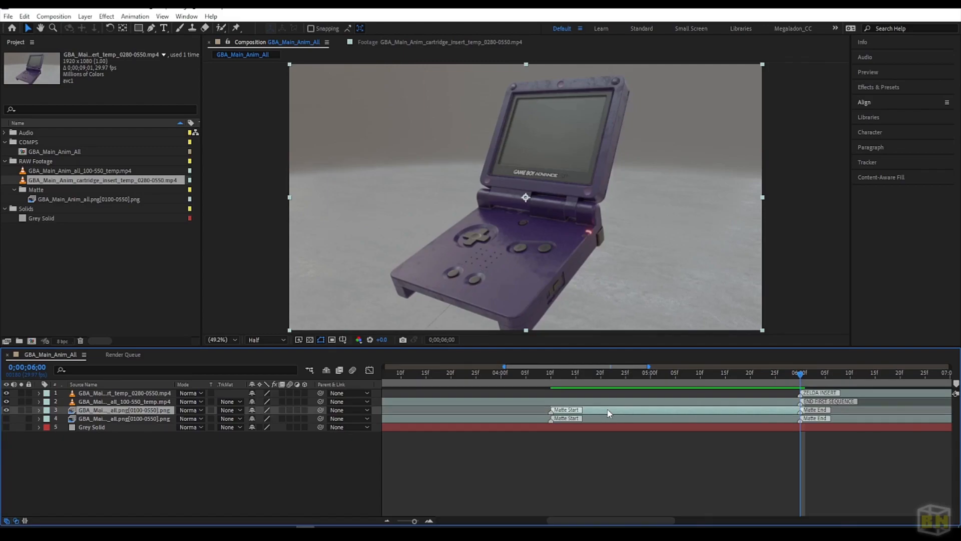
pyautogui.doubleClick(98, 411)
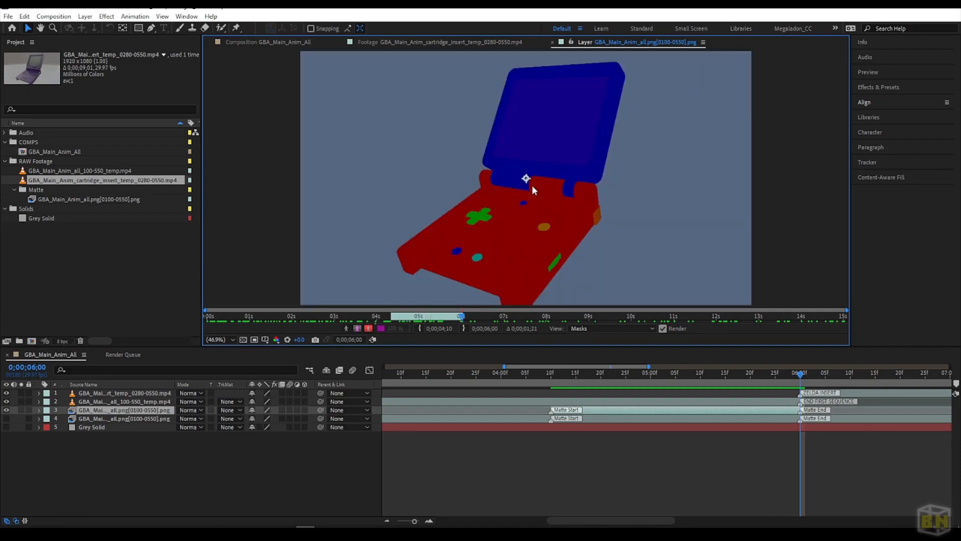
pyautogui.scroll(-2, 532, 185)
pyautogui.scroll(2, 532, 185)
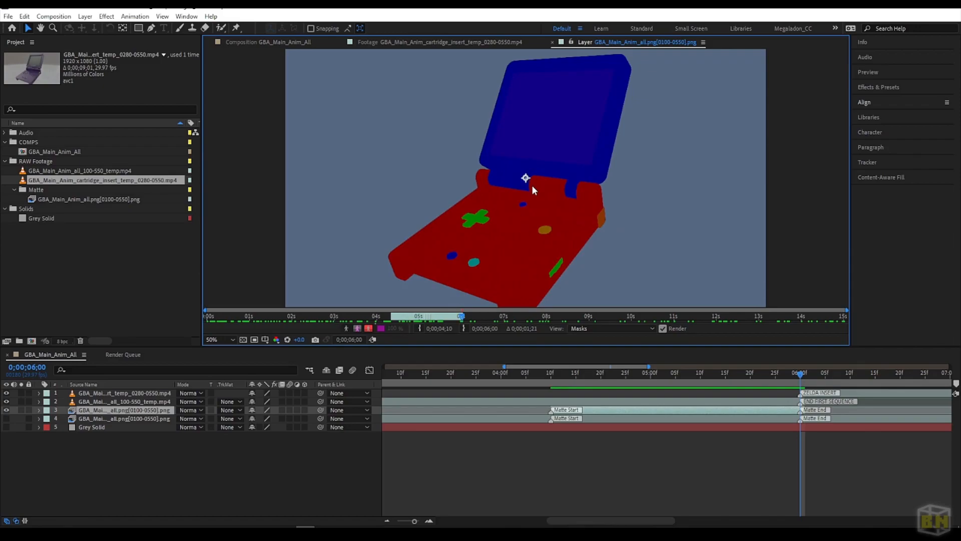
pyautogui.press('/')
pyautogui.press('pageup')
pyautogui.press('pageup')
pyautogui.press('pageup')
pyautogui.press('pageup')
pyautogui.press('pageup')
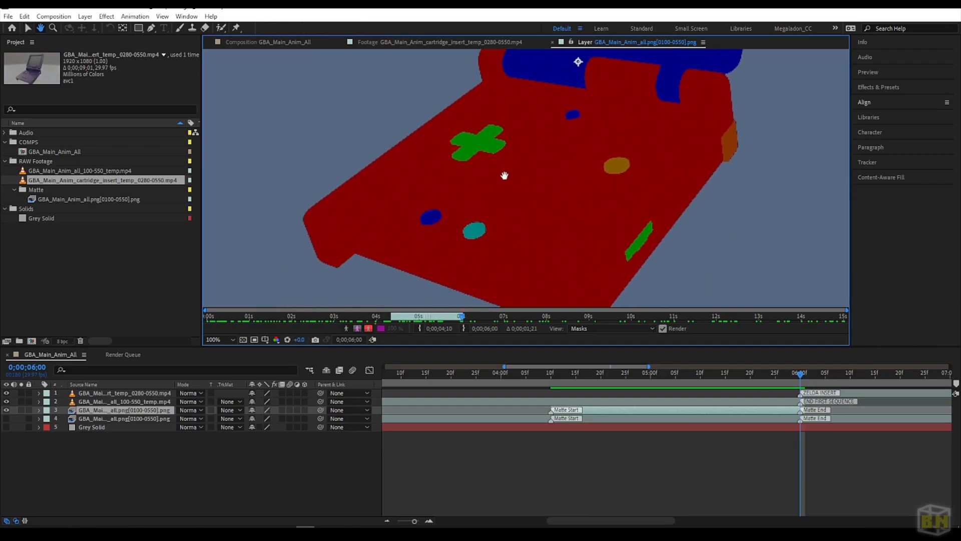
pyautogui.scroll(-2, 488, 215)
pyautogui.press('pagedown')
pyautogui.press('pagedown')
pyautogui.press('pagedown')
pyautogui.press('pagedown')
pyautogui.press('pagedown')
pyautogui.press('pagedown')
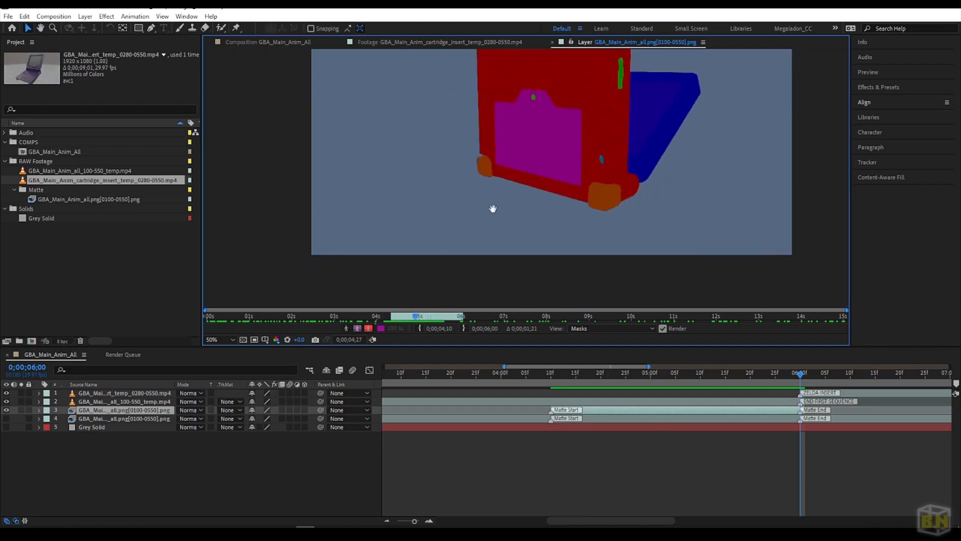
pyautogui.scroll(-1, 505, 187)
pyautogui.moveTo(505, 187); pyautogui.dragTo(507, 195)
# Step: Park the current time at 0;00;04;10 and close the matte layer and cartridge-insert footage viewers
pyautogui.moveTo(523, 373); pyautogui.dragTo(551, 375)
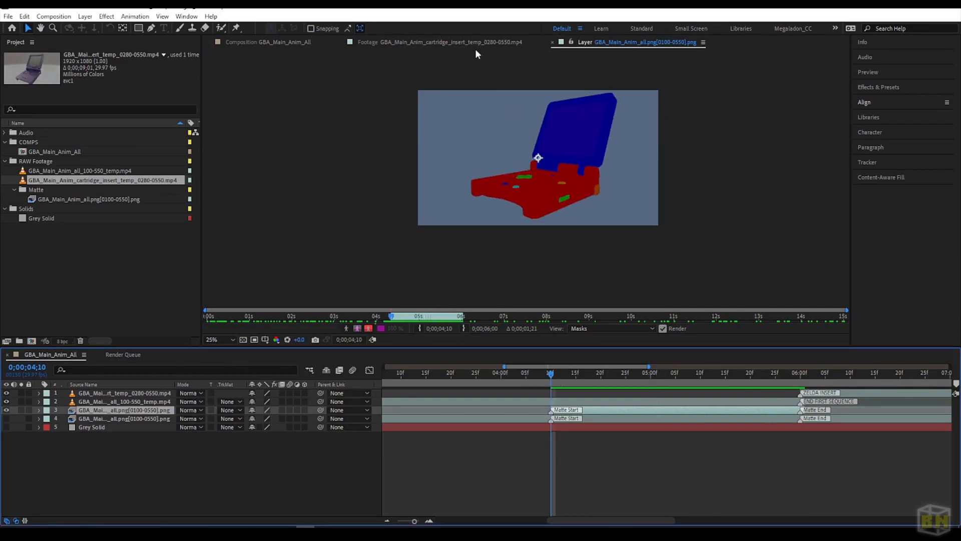
pyautogui.click(553, 42)
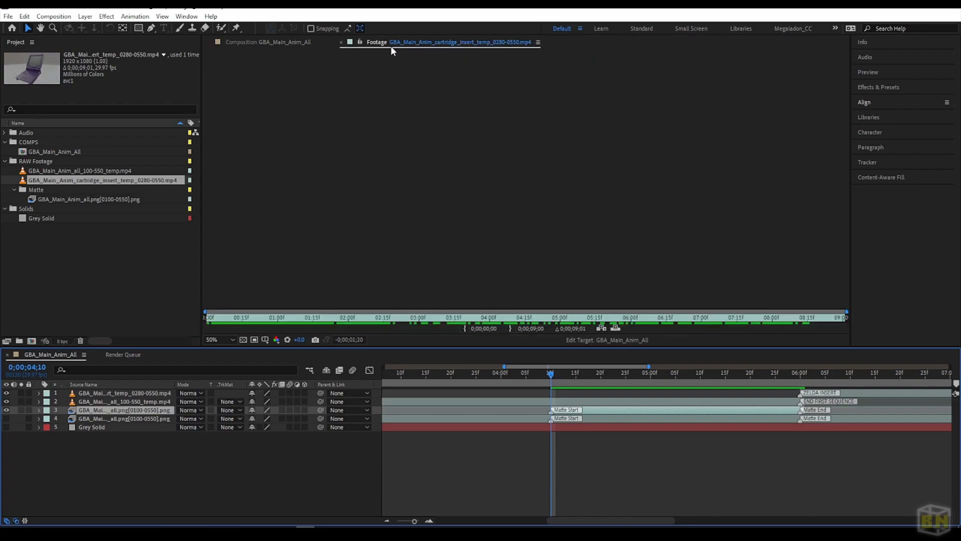
pyautogui.click(341, 42)
pyautogui.click(574, 462)
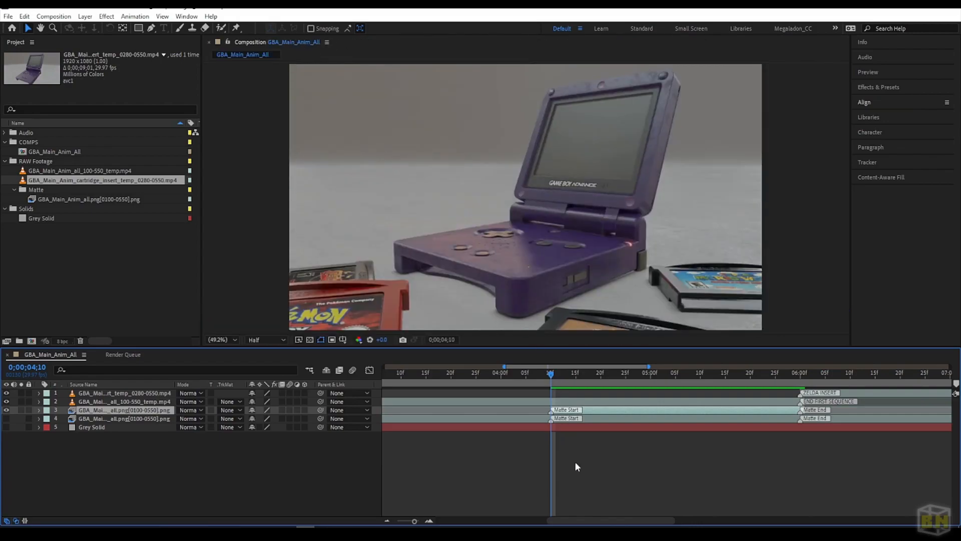
# Step: Move the trimmed matte layer to the top of the GBA_Main_Anim_All layer stack
pyautogui.click(620, 412)
pyautogui.click(608, 402)
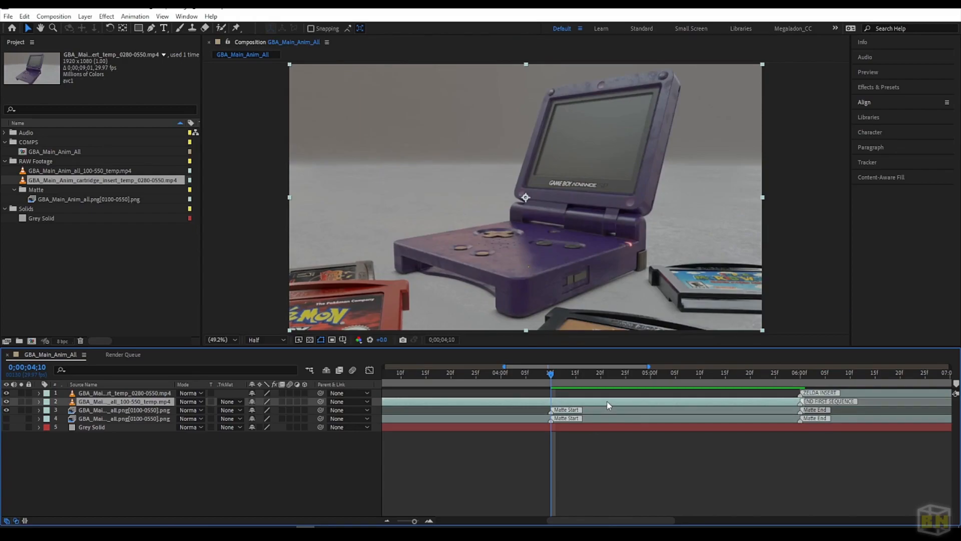
pyautogui.click(600, 411)
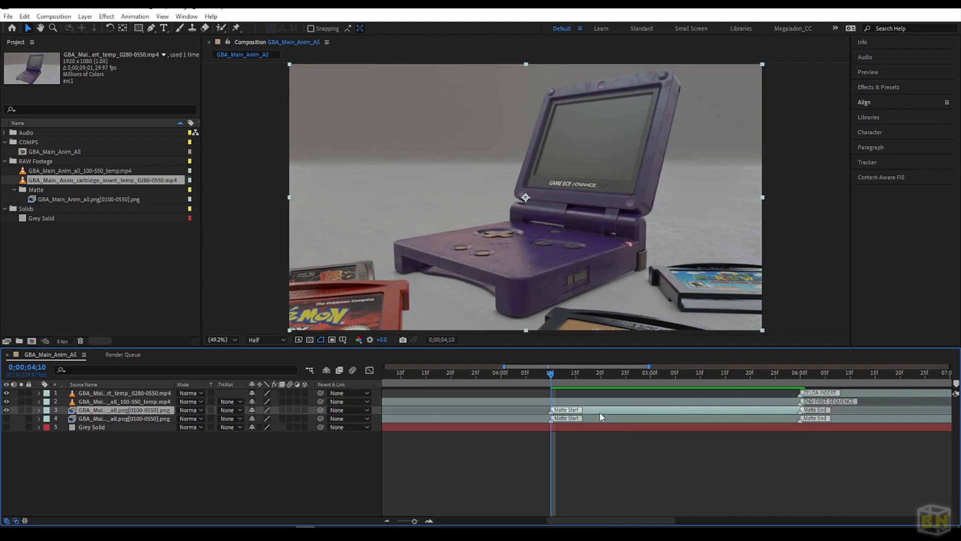
pyautogui.moveTo(123, 409); pyautogui.dragTo(122, 390)
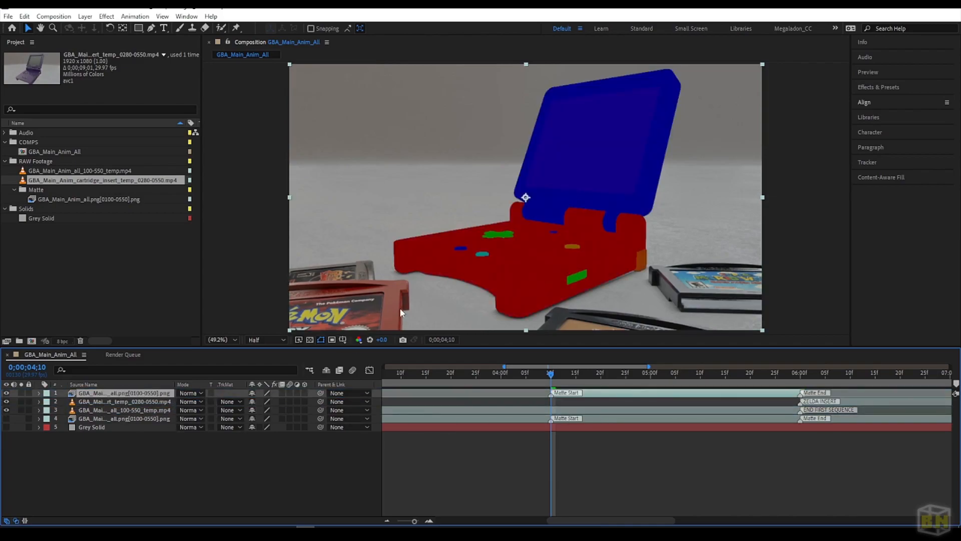
pyautogui.scroll(1, 496, 262)
pyautogui.scroll(-2, 497, 261)
pyautogui.scroll(2, 497, 261)
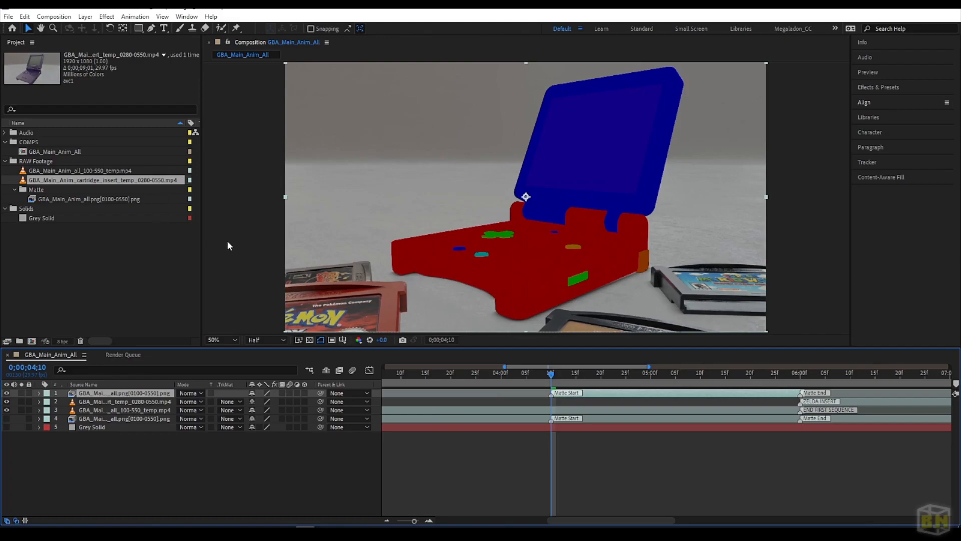
# Step: Apply the Color Key effect to the top matte layer and hide the two MP4 video layers below it
pyautogui.press('F3')
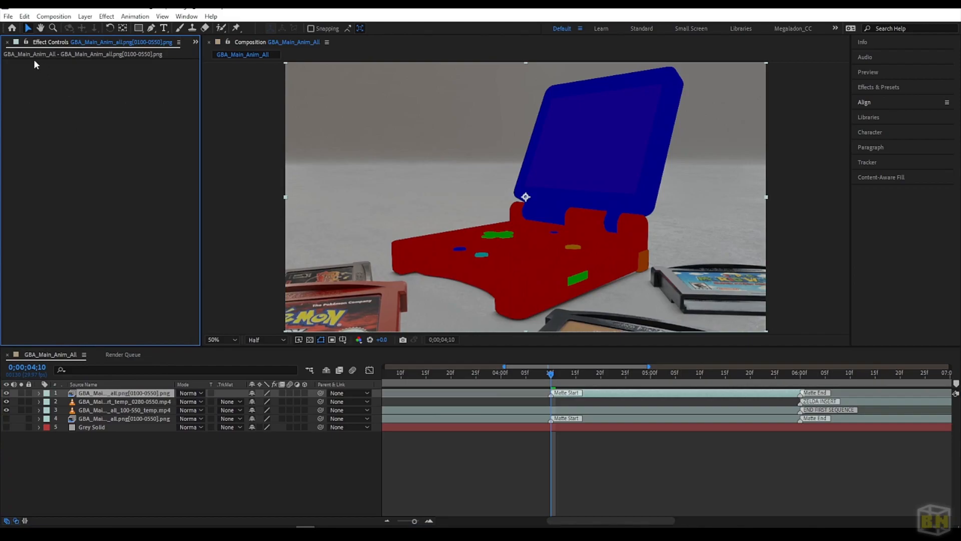
pyautogui.rightClick(53, 97)
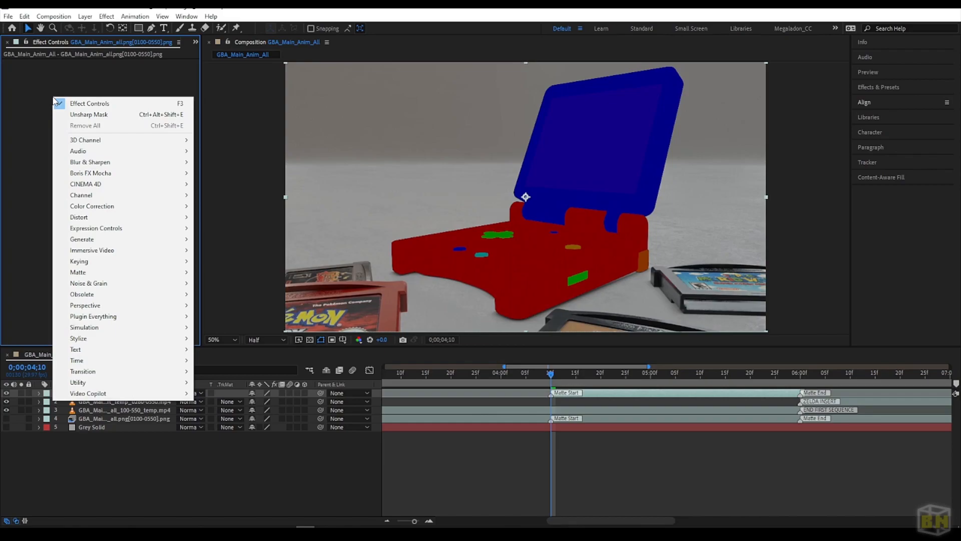
pyautogui.click(39, 123)
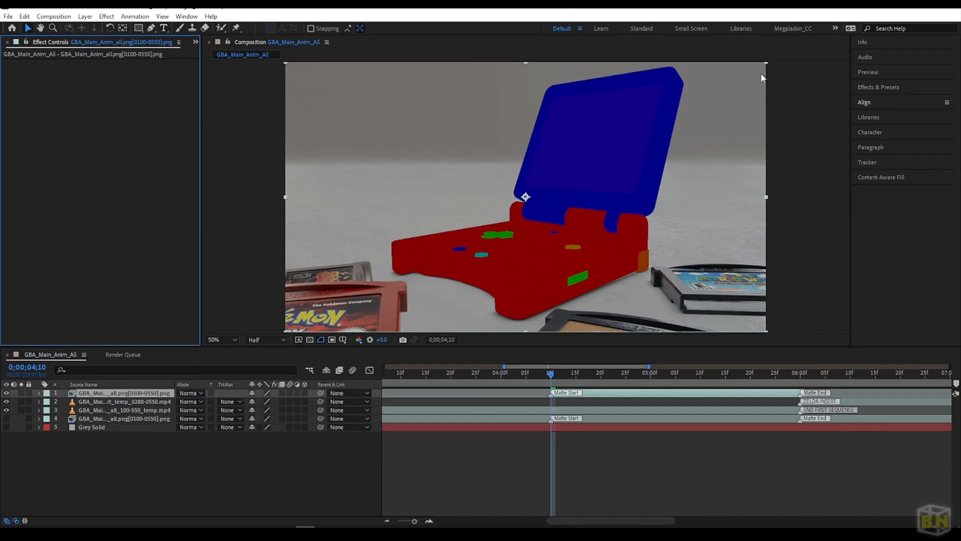
pyautogui.click(879, 86)
pyautogui.click(858, 97)
pyautogui.click(881, 99)
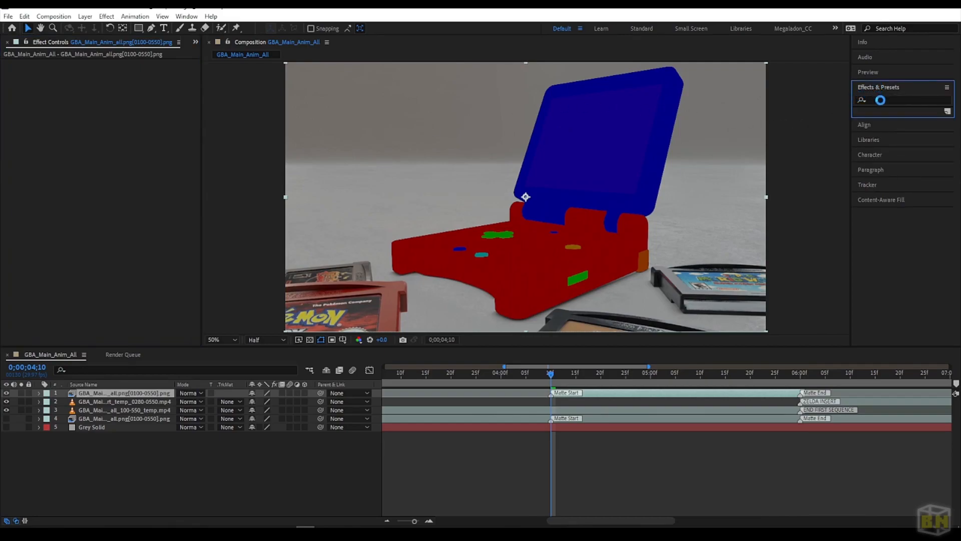
pyautogui.click(881, 99)
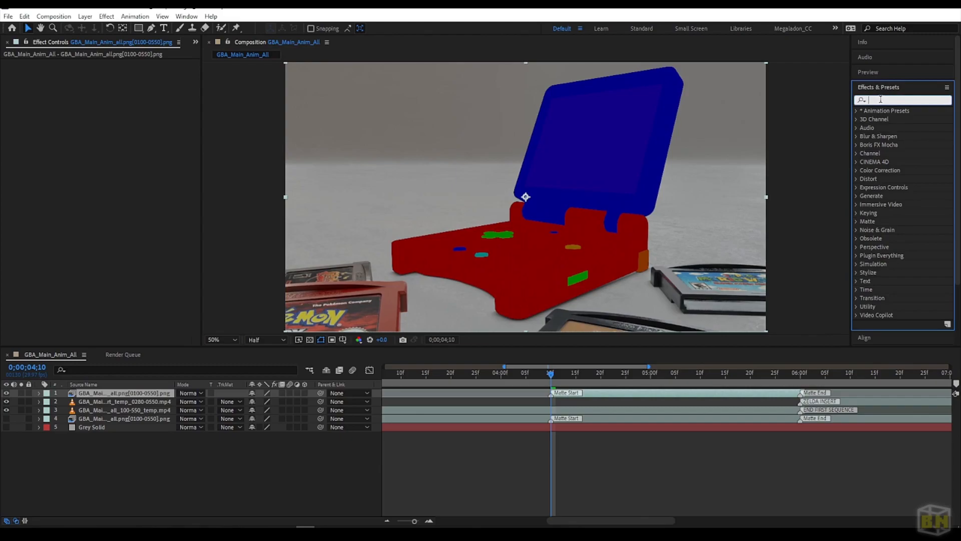
pyautogui.write('color')
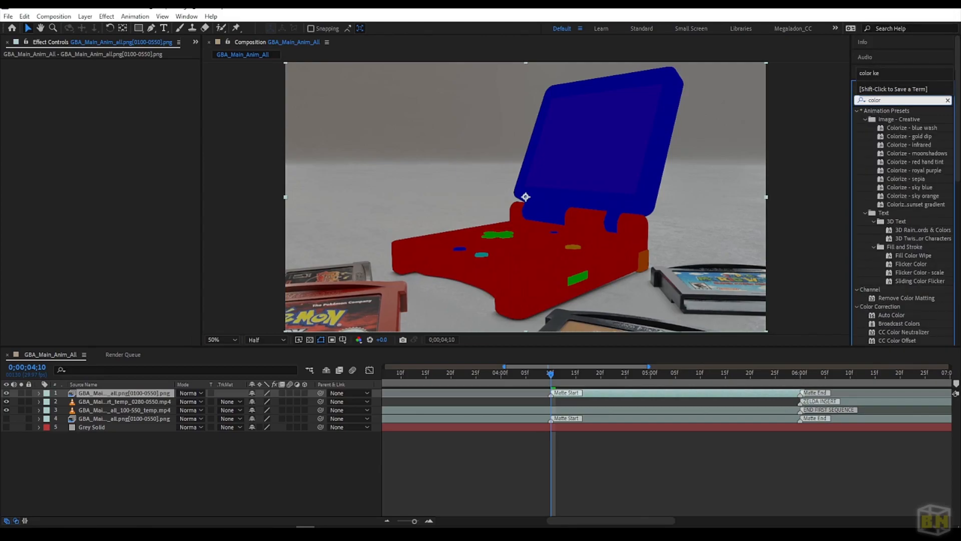
pyautogui.click(880, 99)
pyautogui.write('k')
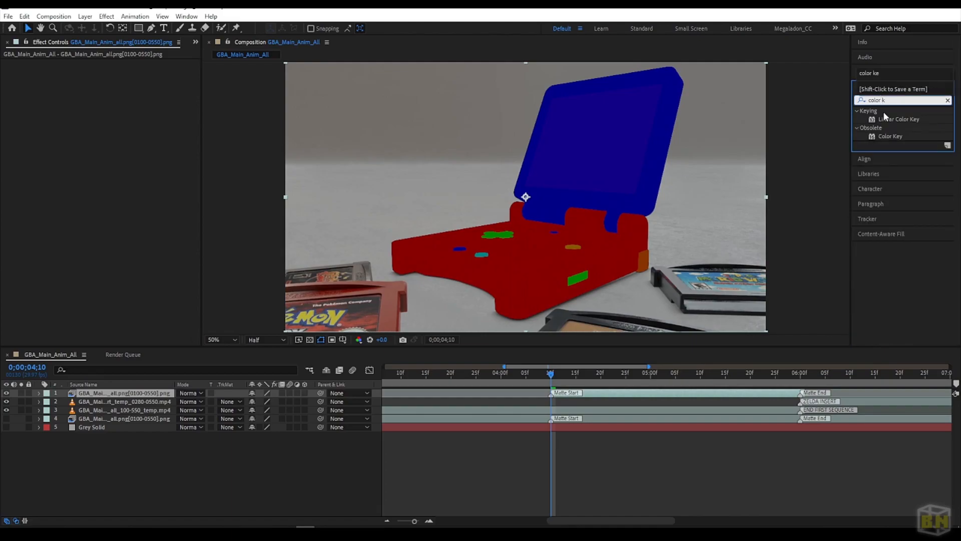
pyautogui.click(888, 136)
pyautogui.moveTo(889, 140); pyautogui.dragTo(115, 178)
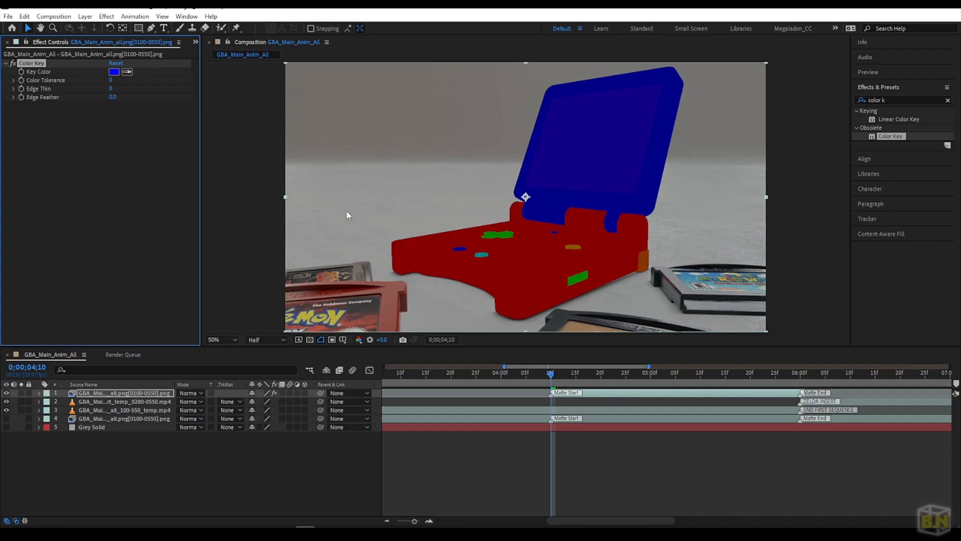
pyautogui.moveTo(6, 402); pyautogui.dragTo(7, 411)
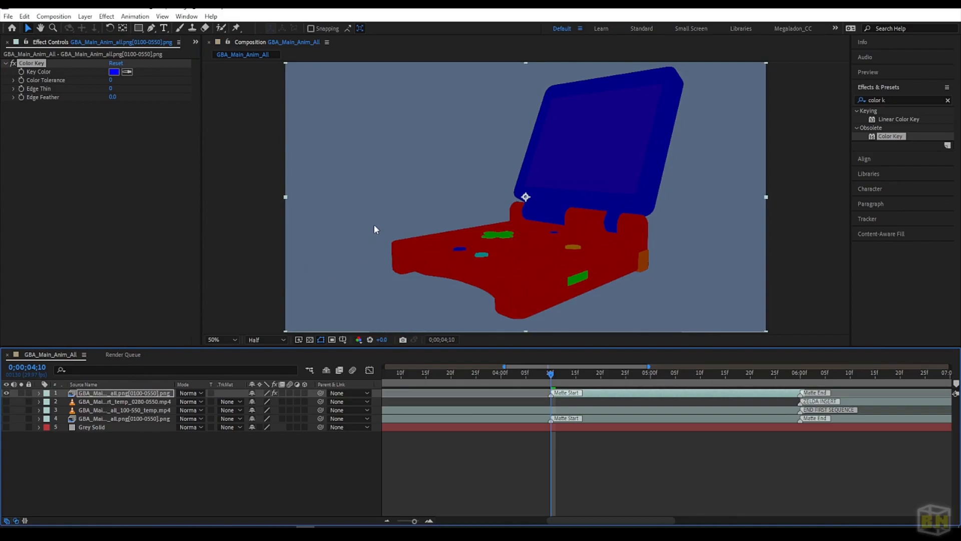
# Step: Try the dark royal blue background colour 1F242A for the composition and inspect the matte's coloured regions against it
pyautogui.hotkey('ctrl', 'k')
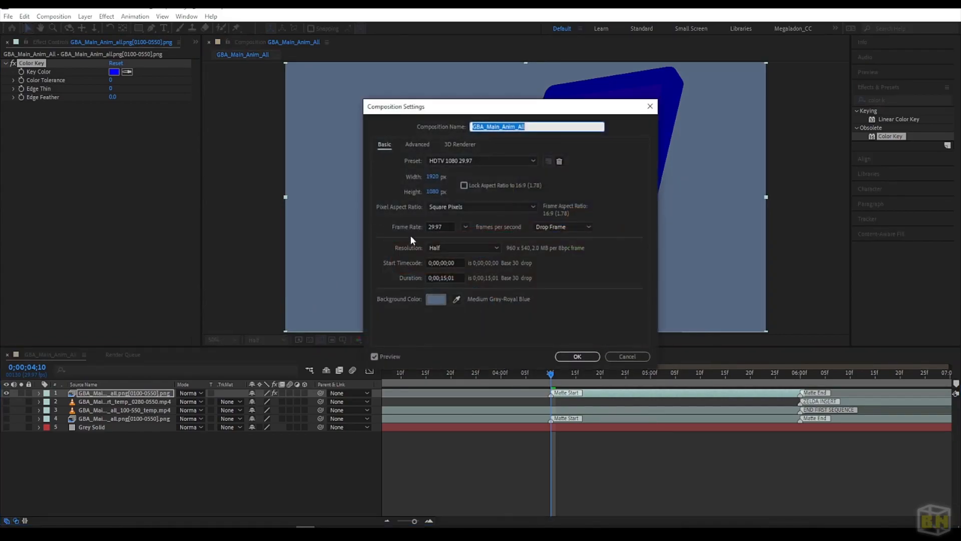
pyautogui.click(442, 301)
pyautogui.moveTo(688, 287); pyautogui.dragTo(686, 306)
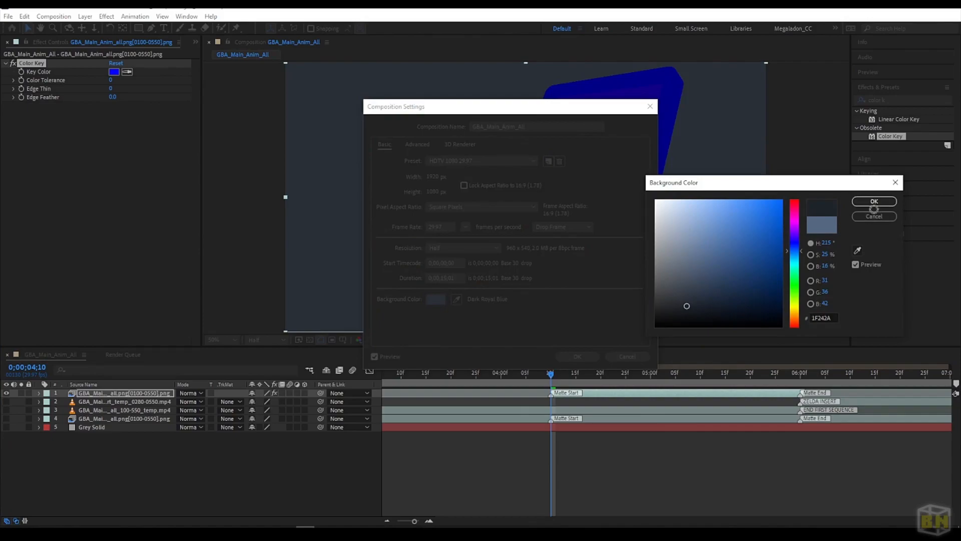
pyautogui.click(876, 206)
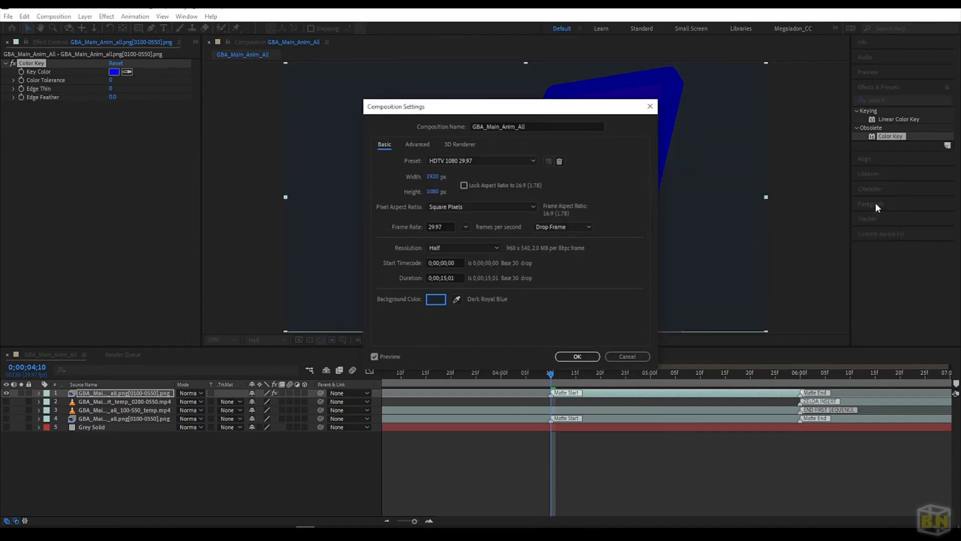
pyautogui.click(577, 356)
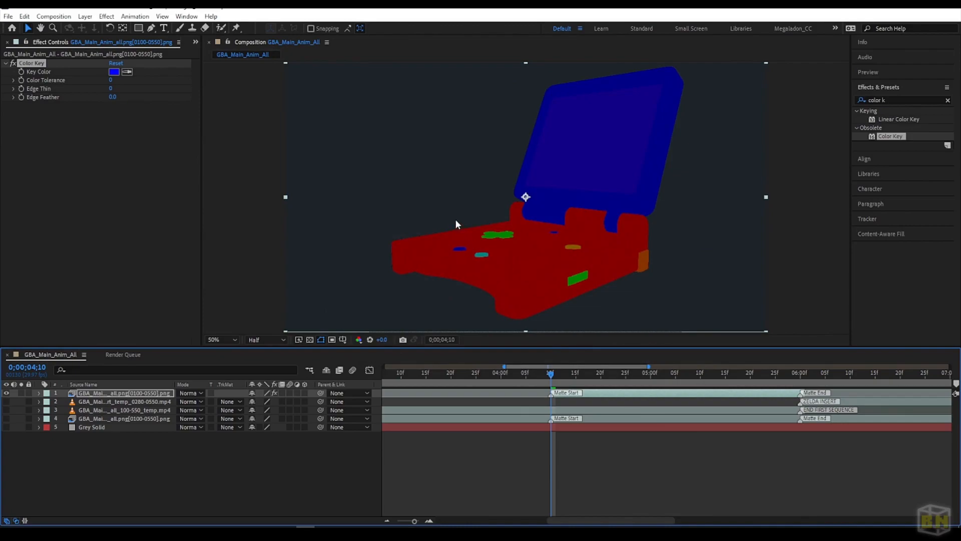
pyautogui.press('/')
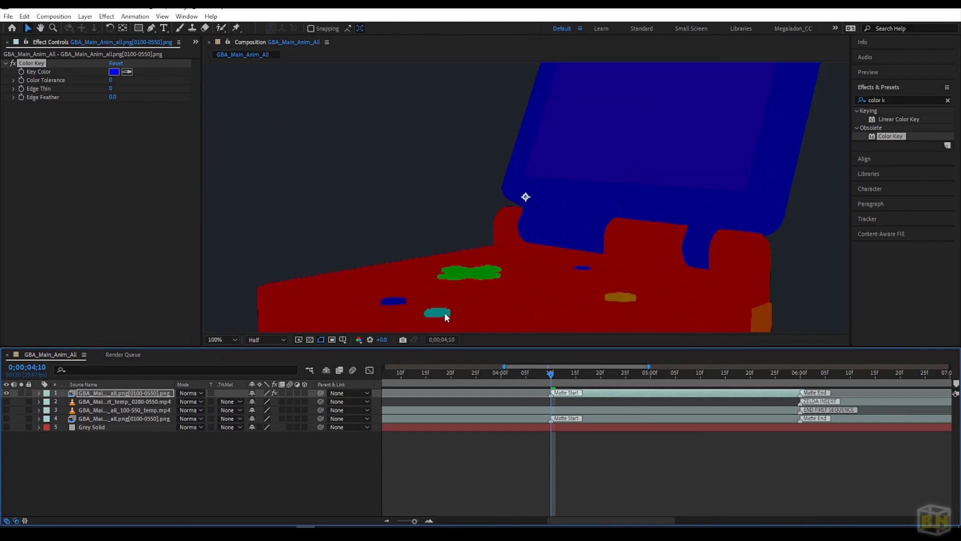
pyautogui.moveTo(448, 301); pyautogui.dragTo(472, 248)
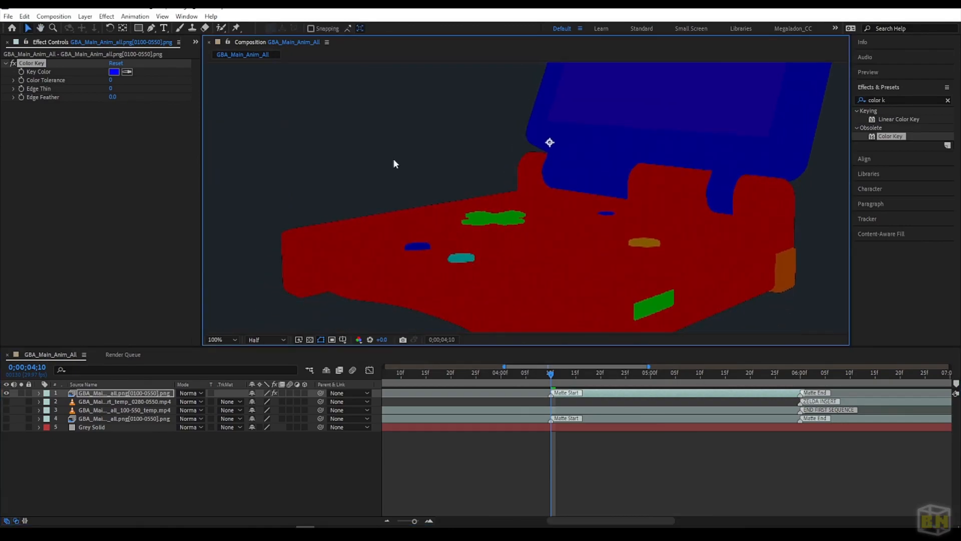
pyautogui.press(',')
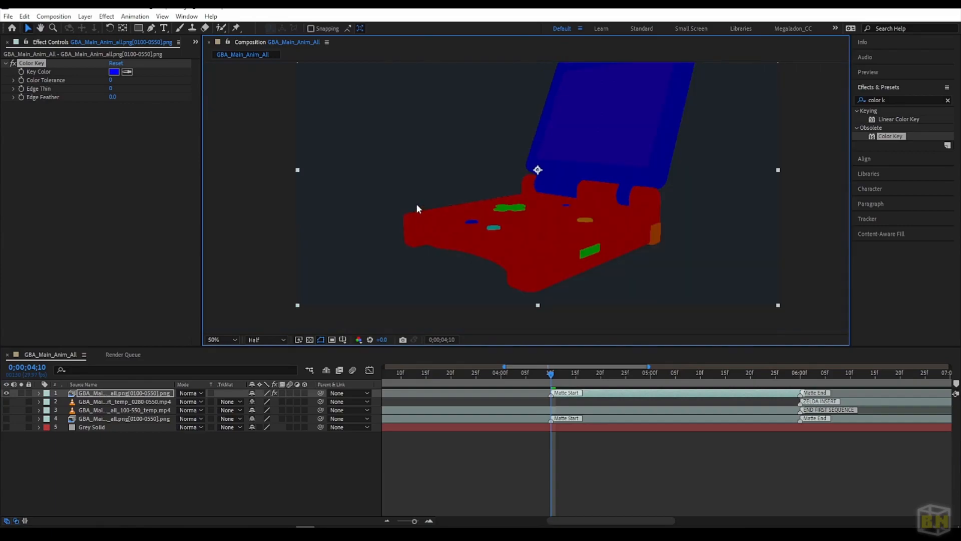
pyautogui.moveTo(461, 195)
pyautogui.mouseDown()
pyautogui.moveTo(455, 211)
pyautogui.moveTo(449, 205)
pyautogui.moveTo(458, 207)
pyautogui.mouseUp()
pyautogui.scroll(-1, 456, 205)
pyautogui.scroll(1, 457, 205)
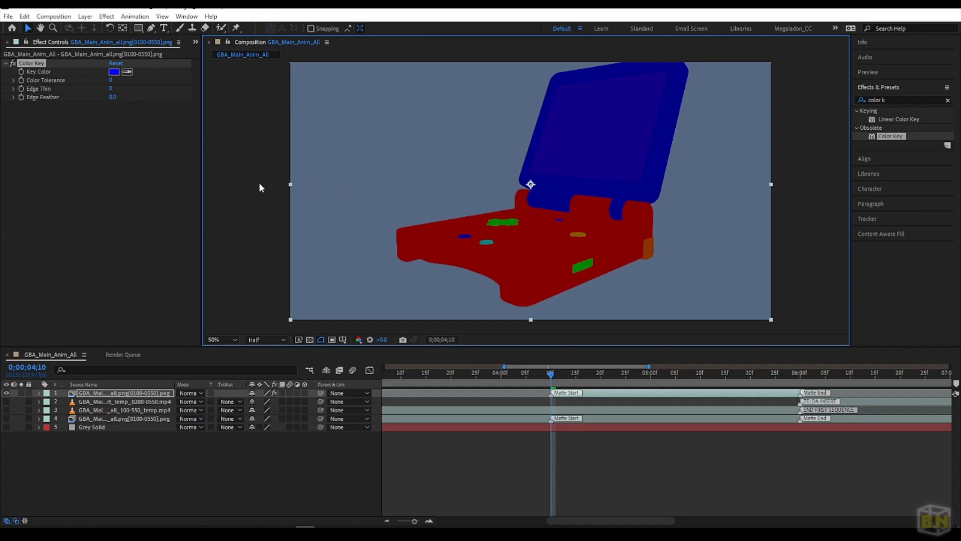
# Step: Key out the inner screen area by sampling its dark blue-purple in Color Key and set the Color Tolerance to 5
pyautogui.click(128, 71)
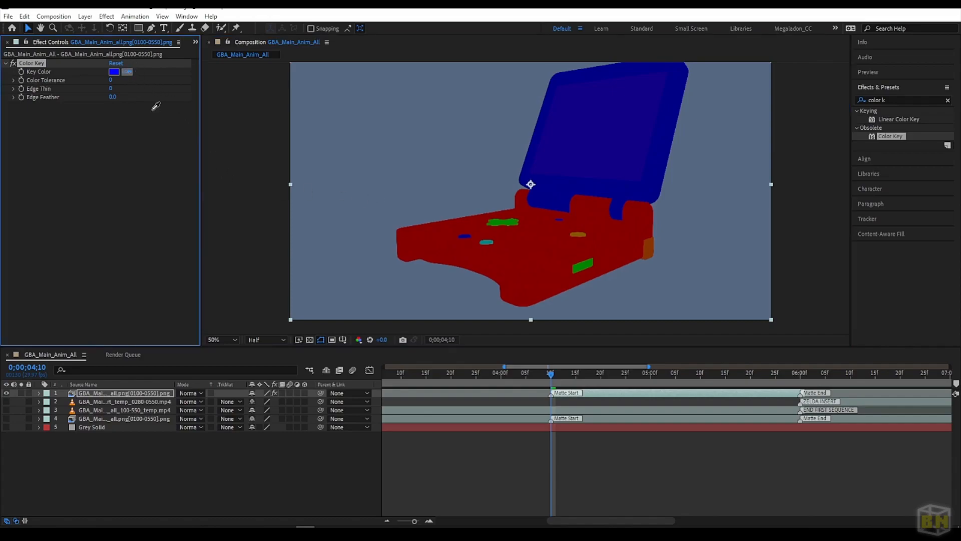
pyautogui.click(568, 155)
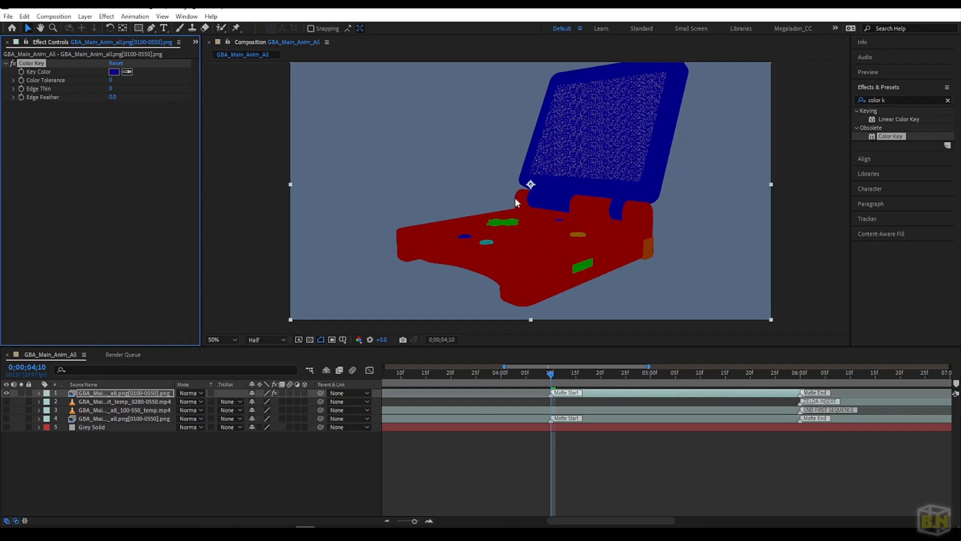
pyautogui.click(111, 81)
pyautogui.write('1')
pyautogui.press('Return')
pyautogui.moveTo(109, 80); pyautogui.dragTo(136, 81)
pyautogui.click(112, 80)
pyautogui.write('50')
pyautogui.press('Return')
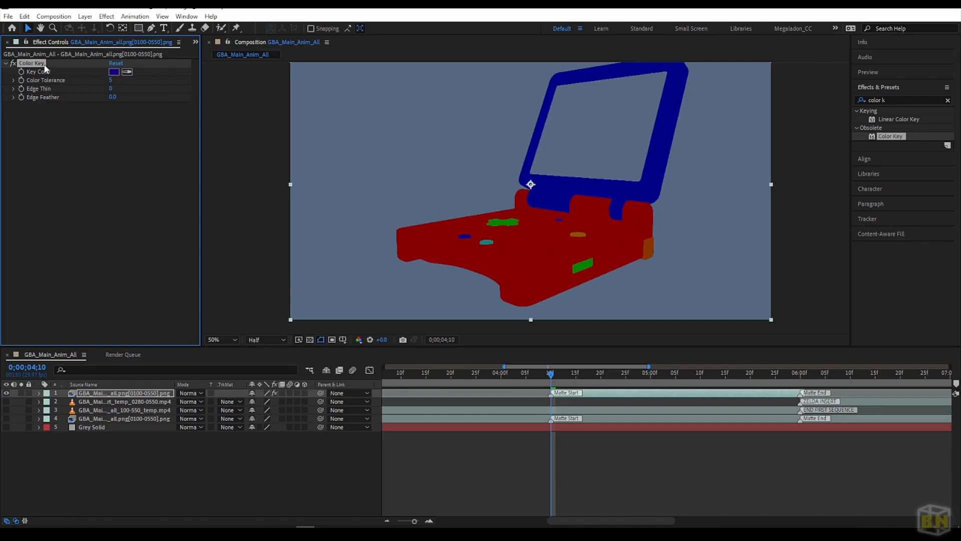
# Step: Duplicate the Color Key, sample the blue screen bezel as its key colour and set Edge Thin to 1
pyautogui.hotkey('ctrl', 'd')
pyautogui.click(127, 114)
pyautogui.click(556, 192)
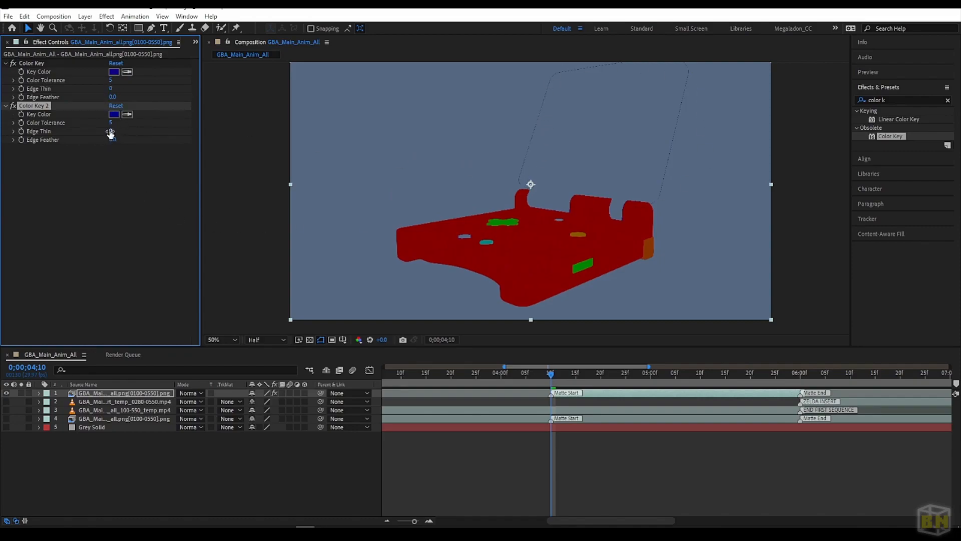
pyautogui.write('1')
pyautogui.press('Return')
# Step: Duplicate the second Color Key and sample the green D-pad region as the copy's key colour
pyautogui.hotkey('ctrl', 'd')
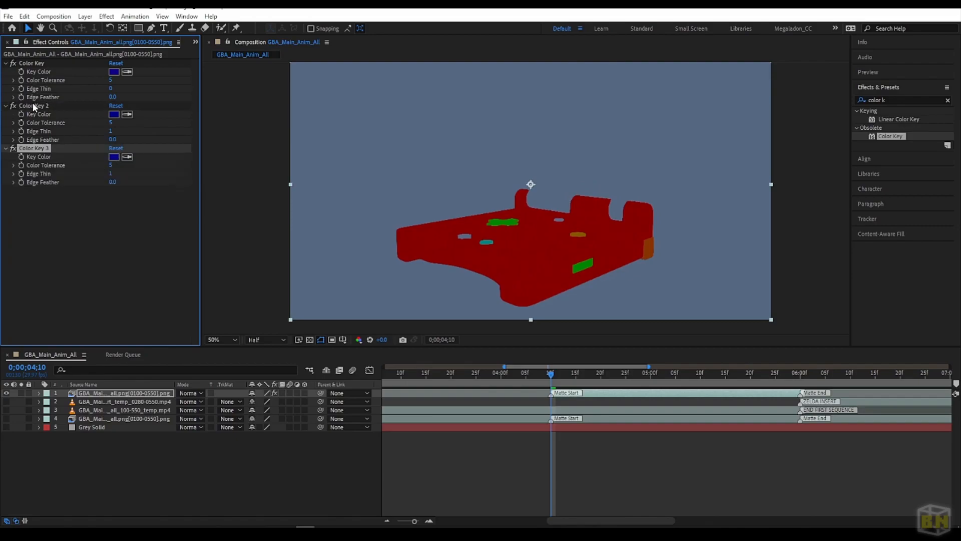
pyautogui.click(127, 158)
pyautogui.click(509, 221)
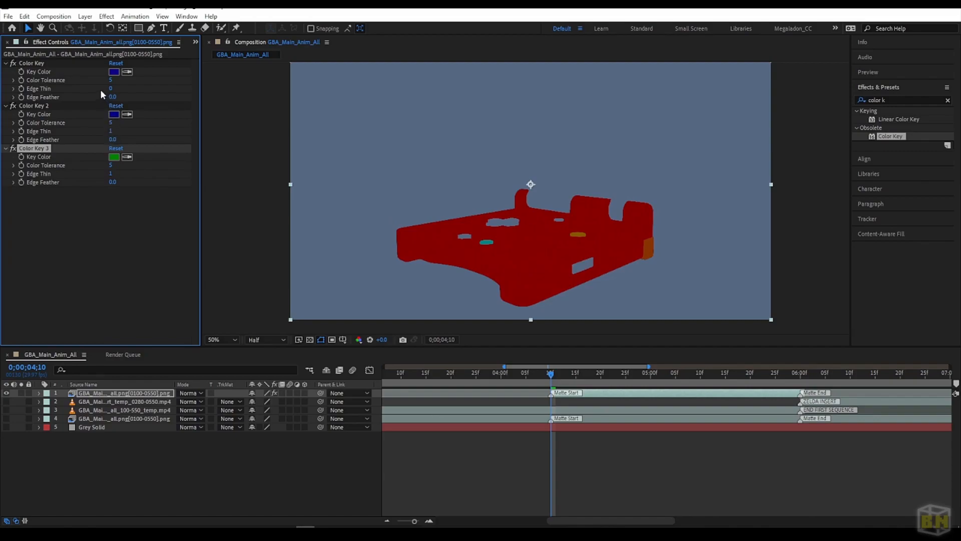
# Step: Turn off all three Color Key effects, review the unkeyed matte's motion and return to 0;00;04;10
pyautogui.click(13, 149)
pyautogui.click(11, 106)
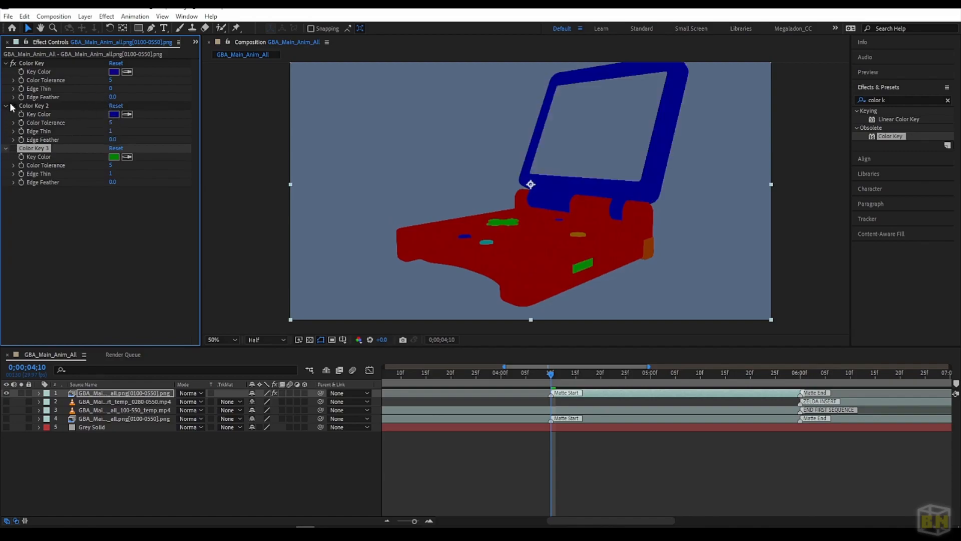
pyautogui.click(12, 64)
pyautogui.scroll(2, 608, 138)
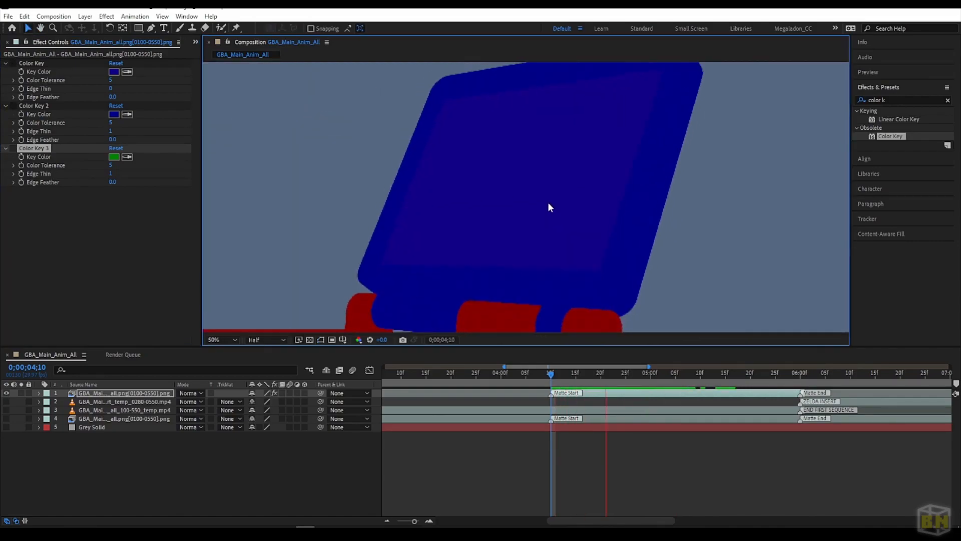
pyautogui.scroll(-2, 548, 203)
pyautogui.scroll(-2, 589, 243)
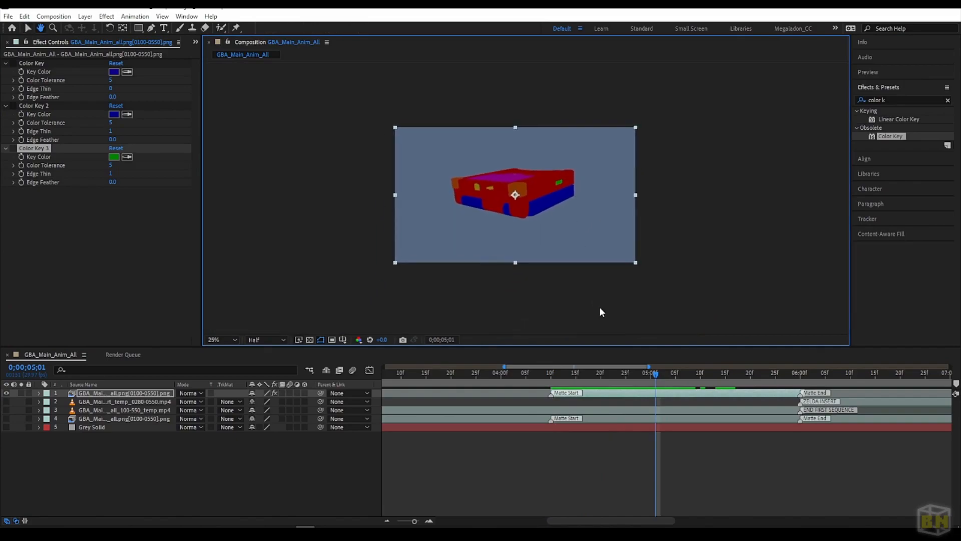
pyautogui.click(646, 373)
pyautogui.moveTo(631, 373); pyautogui.dragTo(557, 360)
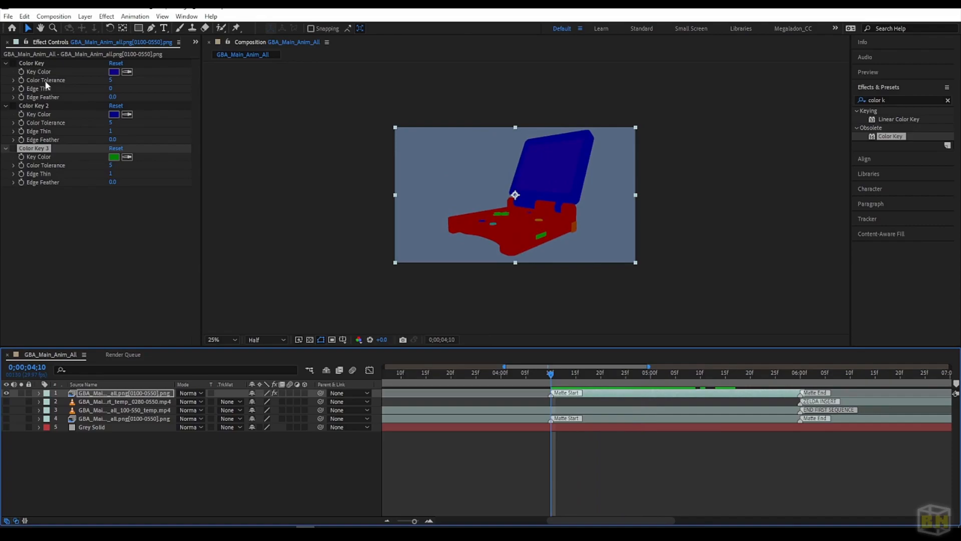
# Step: Turn all three Color Key effects back on
pyautogui.click(13, 65)
pyautogui.click(13, 106)
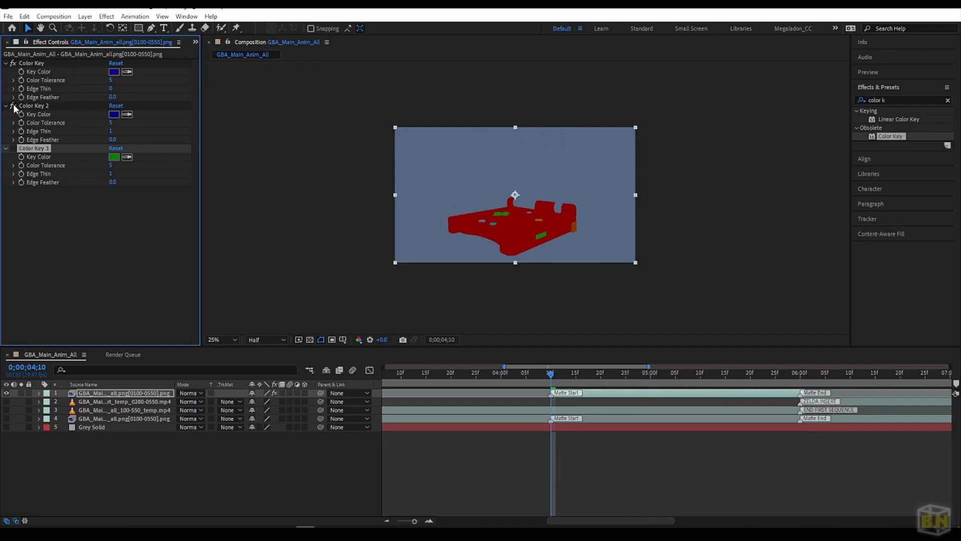
pyautogui.click(13, 148)
pyautogui.press('.')
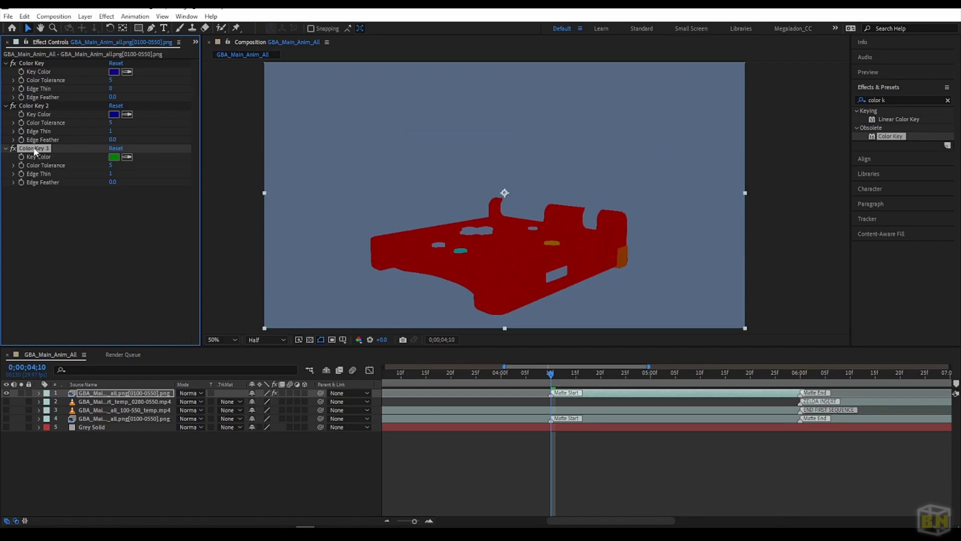
# Step: Add two more Color Key duplicates, one sampling the red console base and one sampling the dark orange side piece
pyautogui.hotkey('ctrl', 'd')
pyautogui.click(127, 199)
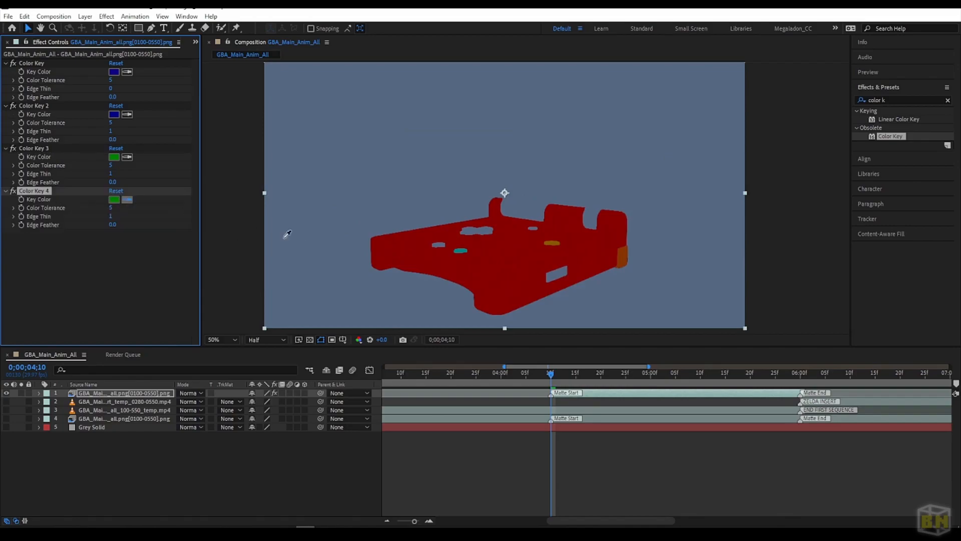
pyautogui.click(382, 242)
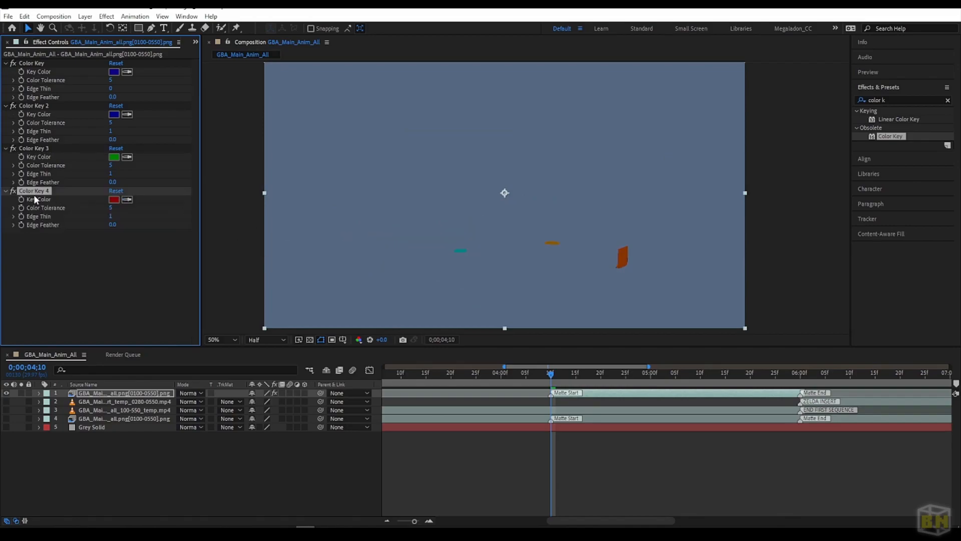
pyautogui.hotkey('ctrl', 'd')
pyautogui.click(127, 242)
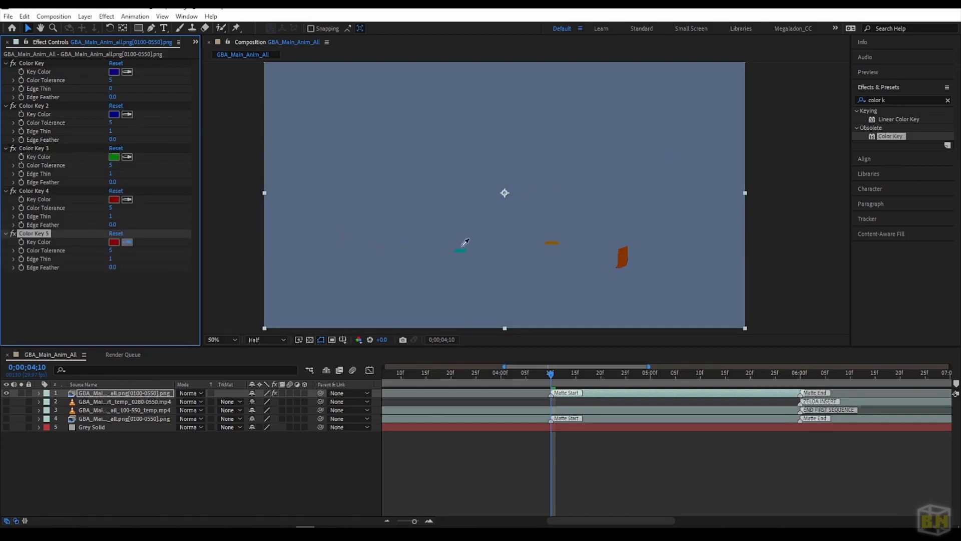
pyautogui.click(622, 258)
# Step: Collapse the five Color Key effects and add another duplicate sampling the teal button
pyautogui.click(6, 63)
pyautogui.click(6, 73)
pyautogui.click(6, 81)
pyautogui.click(6, 89)
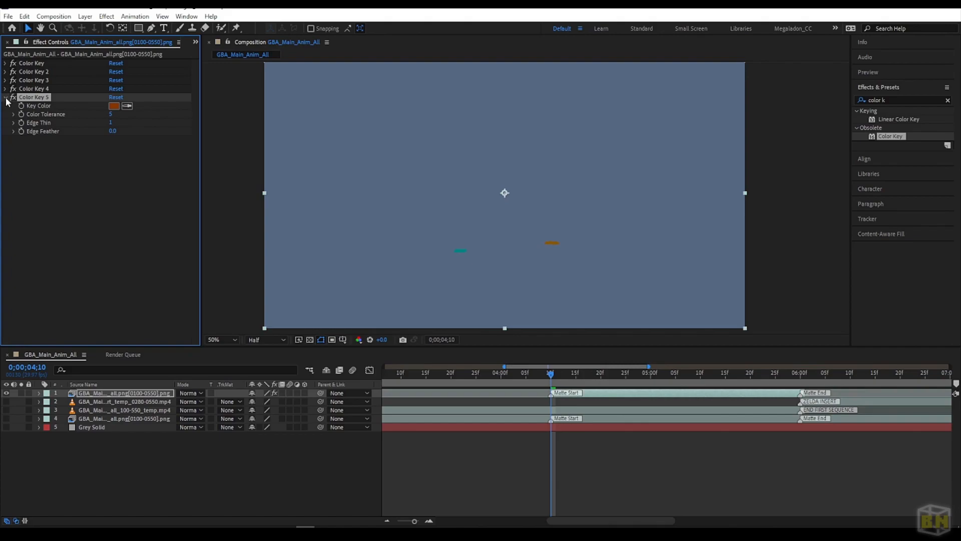
pyautogui.click(6, 97)
pyautogui.hotkey('ctrl', 'd')
pyautogui.click(128, 114)
pyautogui.click(461, 250)
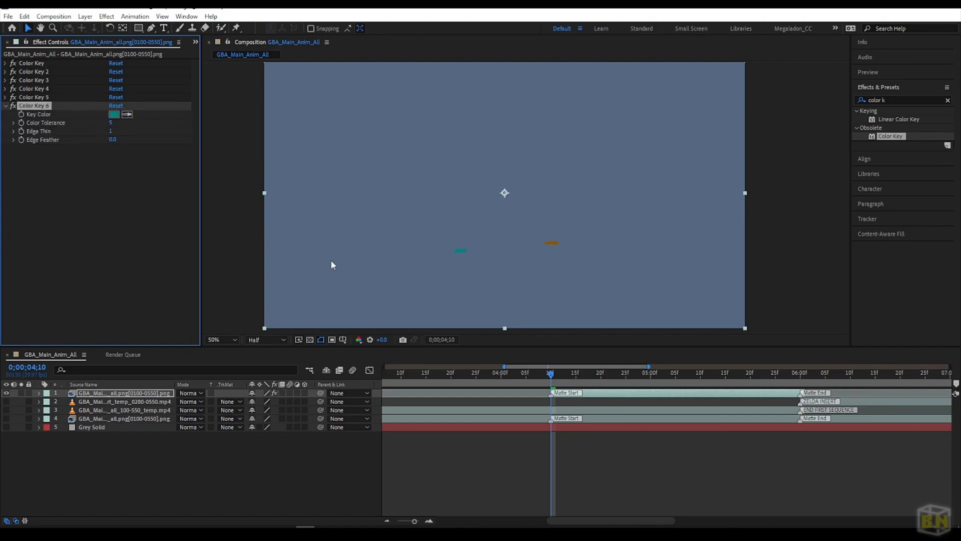
# Step: Add a seventh Color Key sampling the orange-brown button and collapse the remaining expanded effects
pyautogui.click(6, 105)
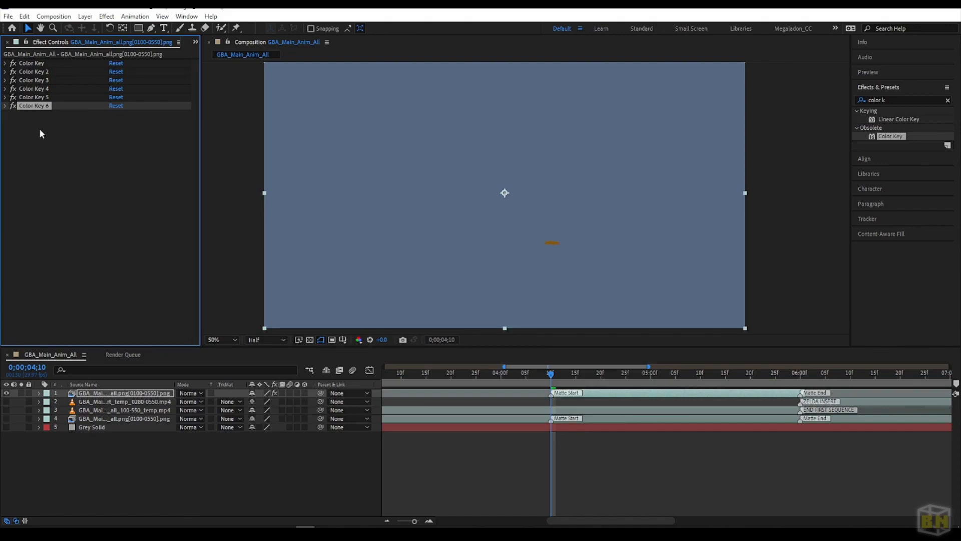
pyautogui.hotkey('ctrl', 'd')
pyautogui.click(127, 123)
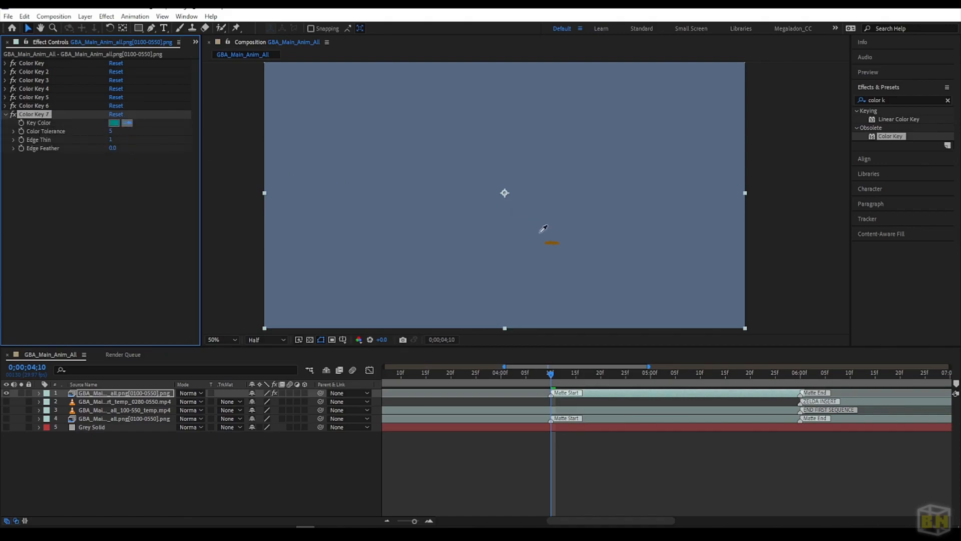
pyautogui.click(557, 242)
pyautogui.click(6, 115)
pyautogui.click(7, 115)
pyautogui.click(6, 115)
pyautogui.click(5, 114)
pyautogui.click(6, 116)
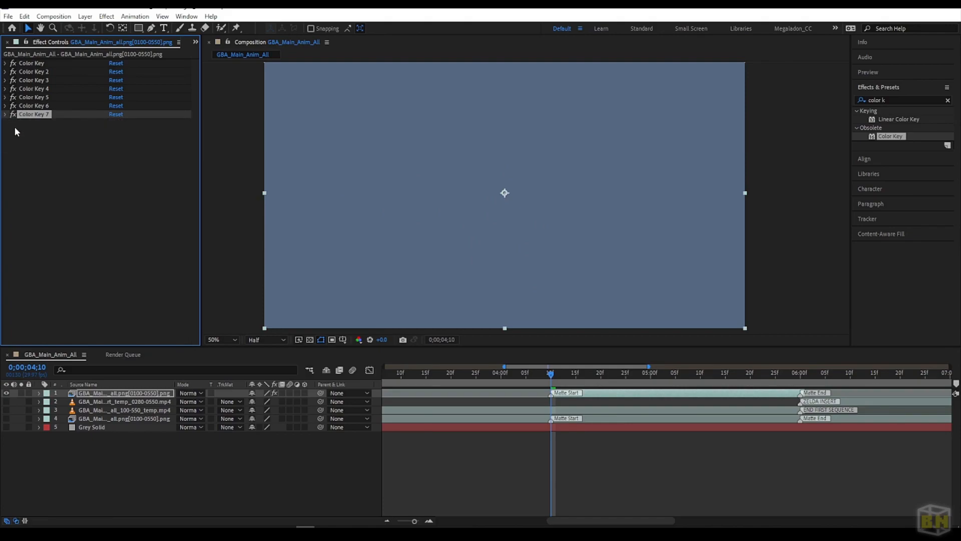
# Step: Delete all seven Color Key effects from the top matte layer
pyautogui.click(5, 64)
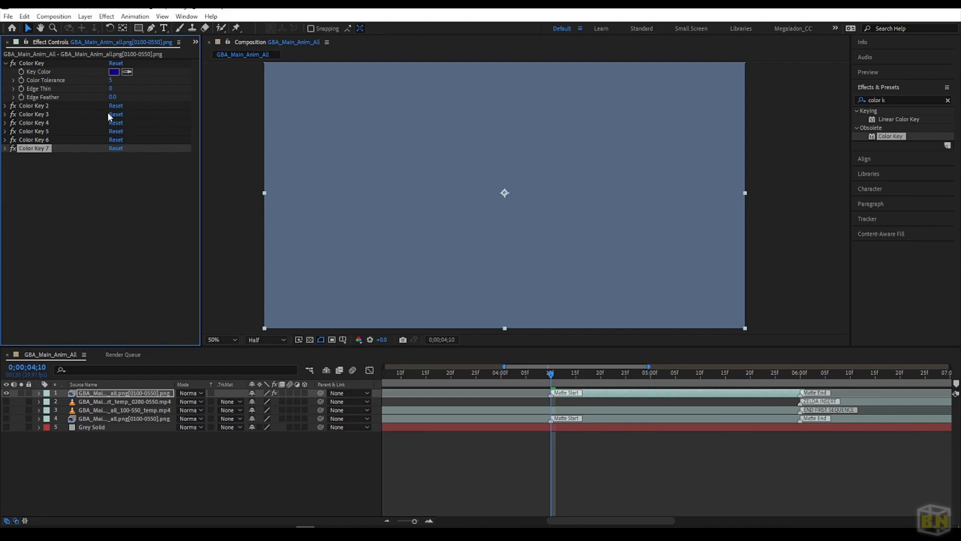
pyautogui.click(5, 63)
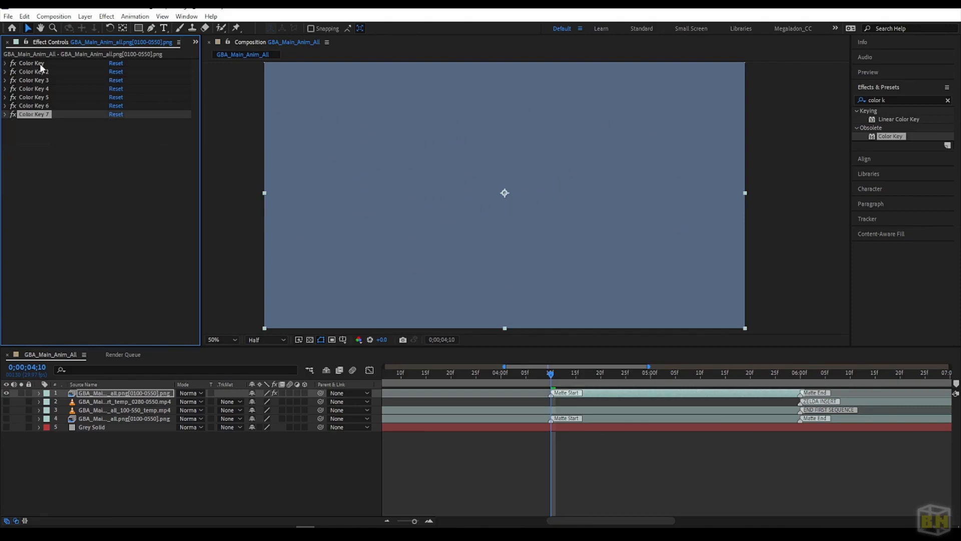
pyautogui.click(52, 62)
pyautogui.keyDown('shift'); pyautogui.click(62, 114); pyautogui.keyUp('shift')
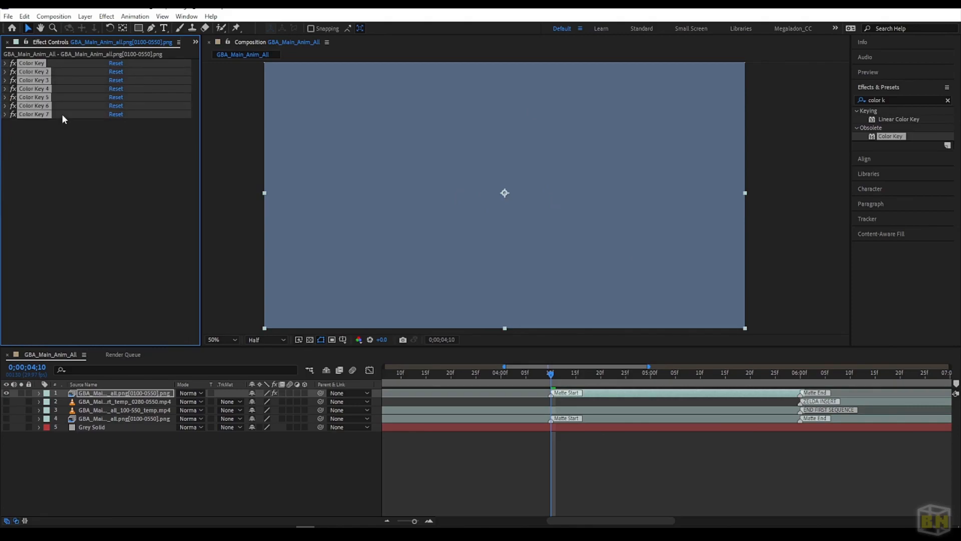
pyautogui.press('Delete')
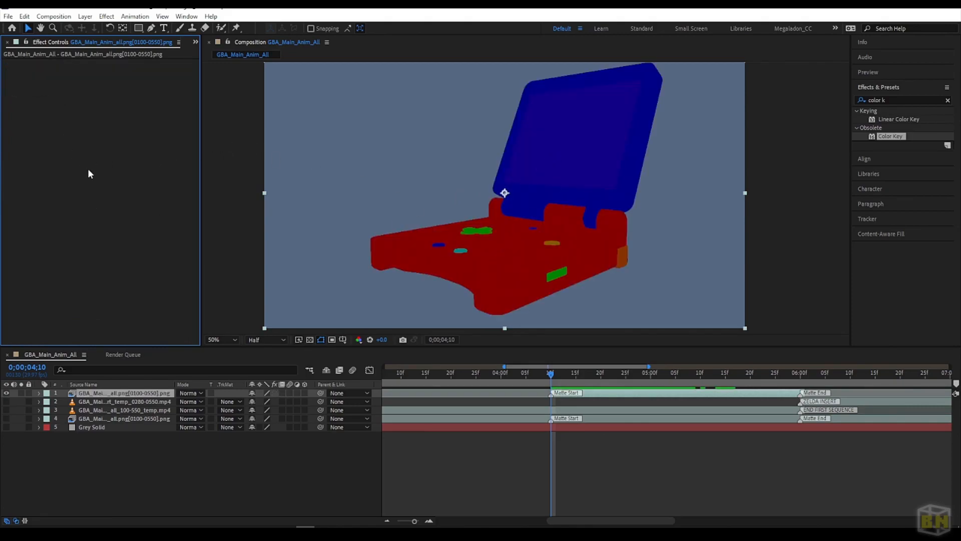
# Step: Apply the Fill effect to the top matte layer, set its colour to white FFFFFF and scrub the result back to 0;00;04;10
pyautogui.click(892, 99)
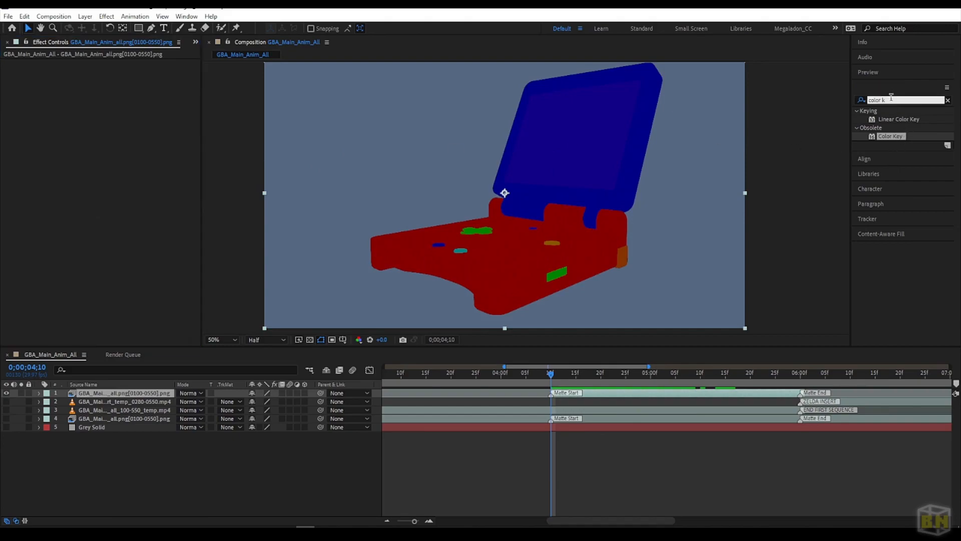
pyautogui.write('fill')
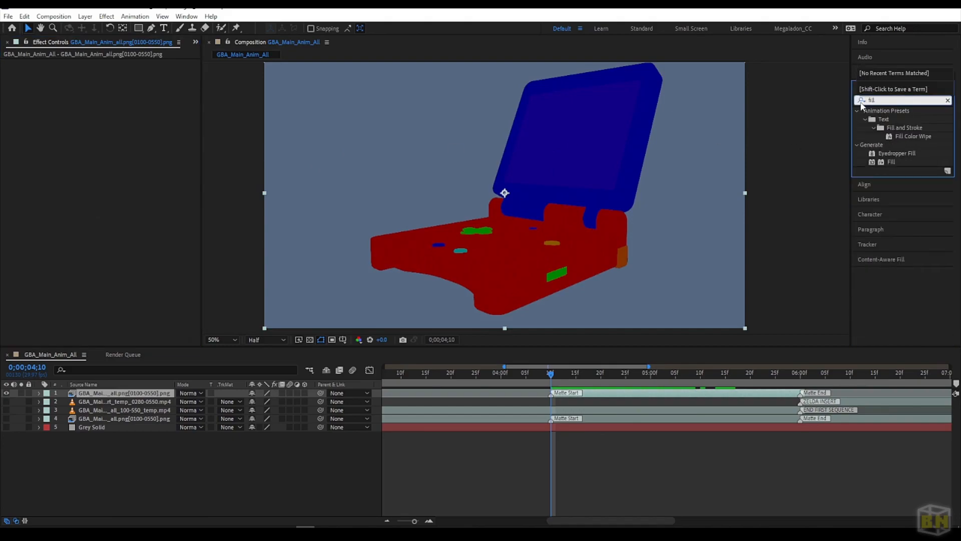
pyautogui.moveTo(896, 162); pyautogui.dragTo(150, 209)
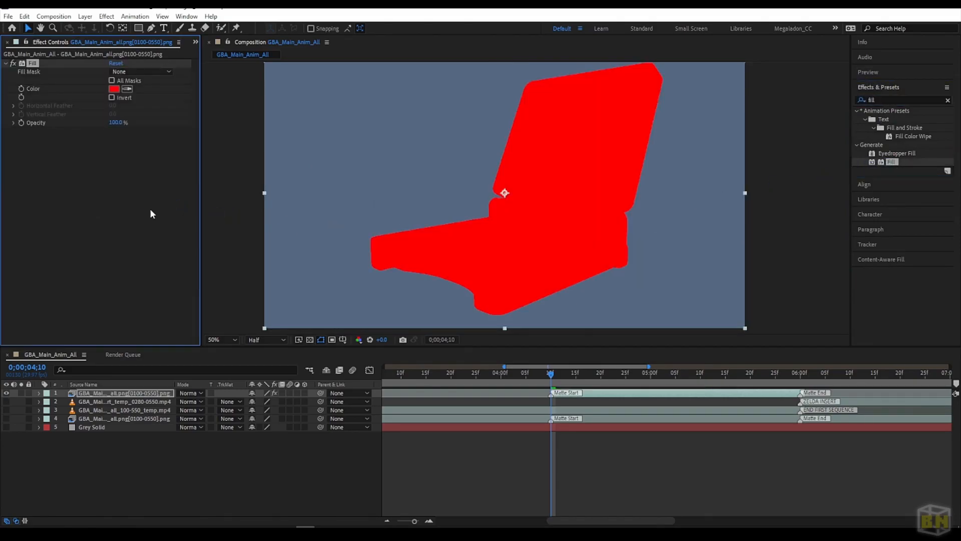
pyautogui.click(114, 90)
pyautogui.moveTo(676, 237); pyautogui.dragTo(656, 200)
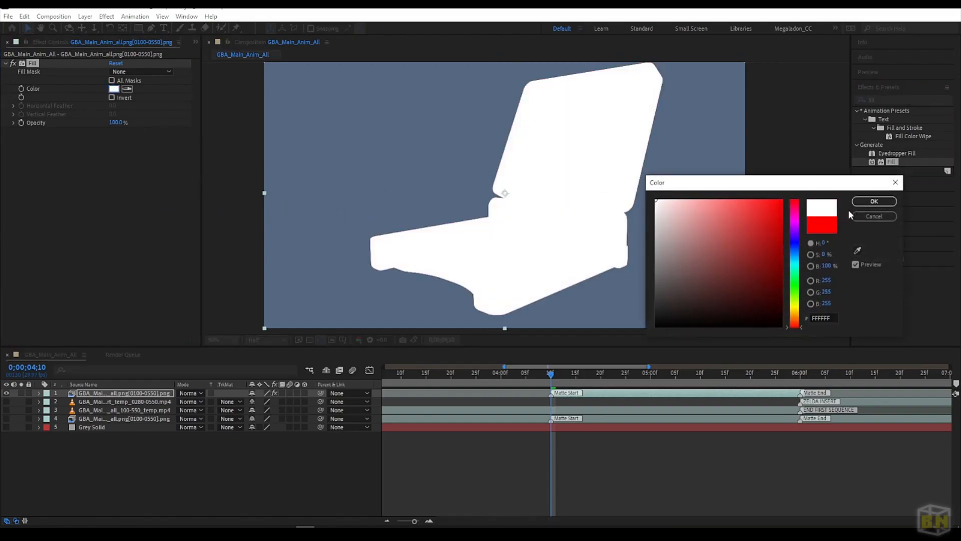
pyautogui.click(874, 201)
pyautogui.click(581, 373)
pyautogui.moveTo(600, 376); pyautogui.dragTo(555, 386)
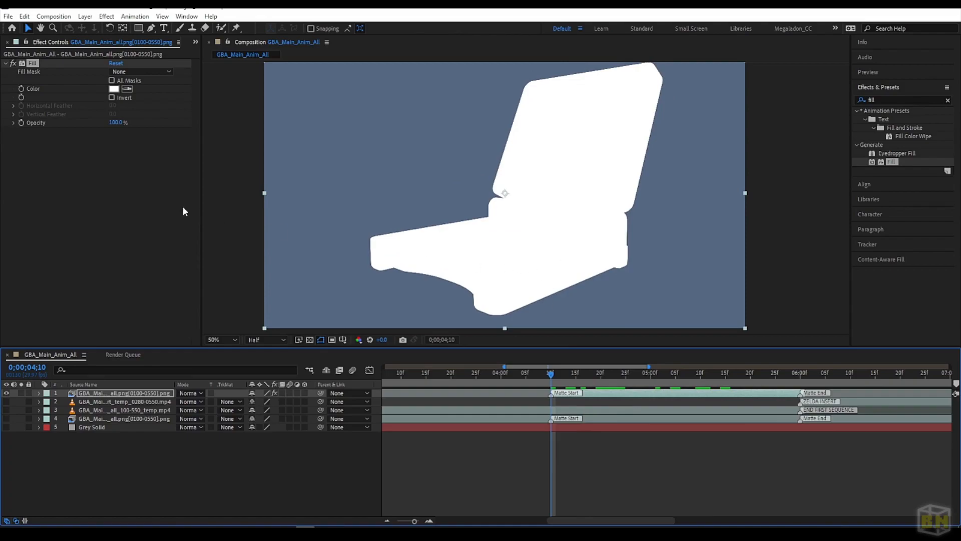
# Step: Try the Fill effect's Invert option on and off, and collapse the effect
pyautogui.click(112, 98)
pyautogui.click(112, 98)
pyautogui.click(112, 97)
pyautogui.click(112, 98)
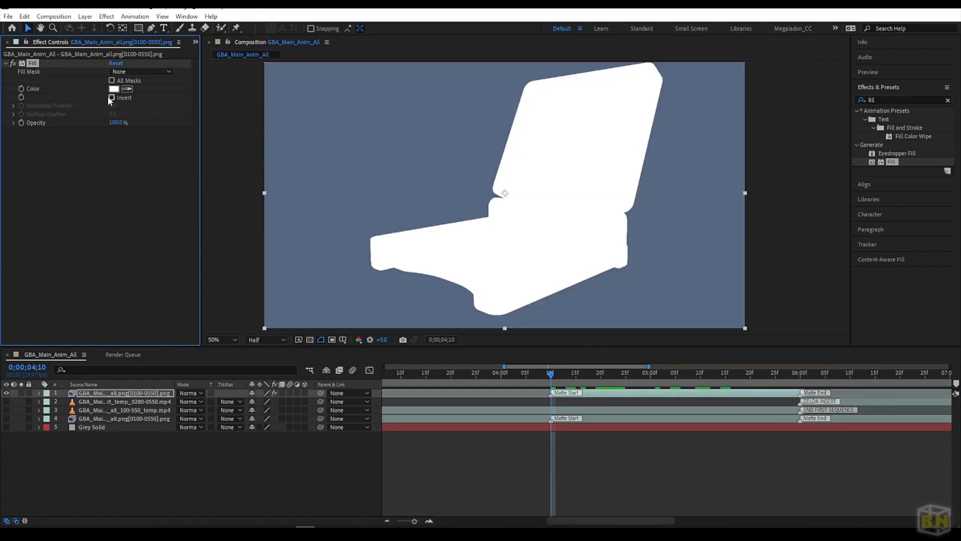
pyautogui.click(6, 63)
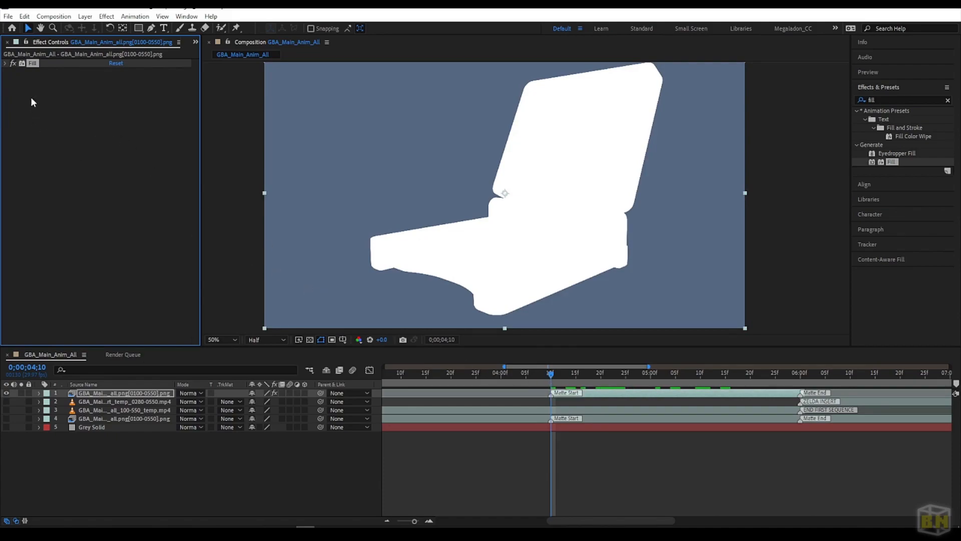
# Step: Duplicate the GBA_Main_Anim_all_100-550_temp.mp4 layer, place the copy directly below the top matte, show it, solo both layers and inspect the composition
pyautogui.click(572, 410)
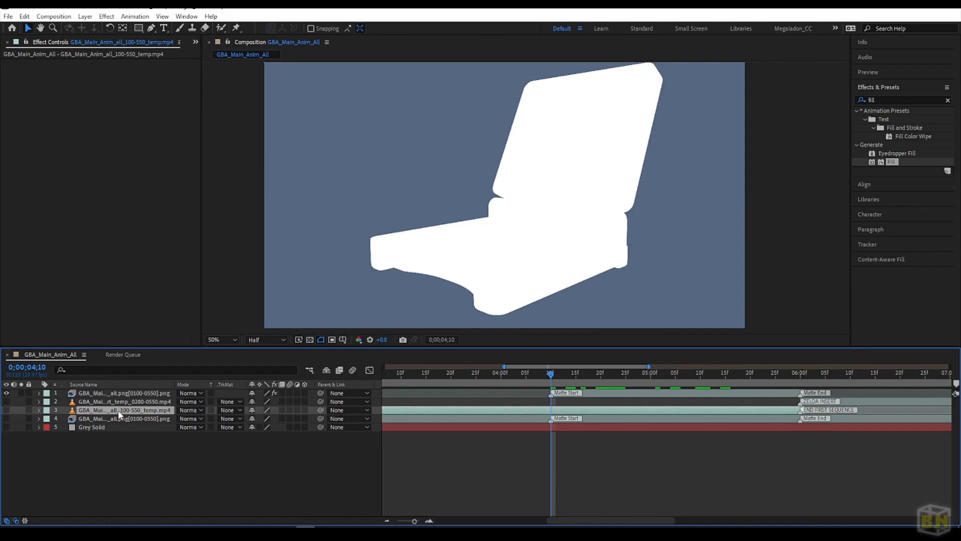
pyautogui.hotkey('ctrl', 'd')
pyautogui.moveTo(103, 415); pyautogui.dragTo(106, 400)
pyautogui.click(6, 401)
pyautogui.click(20, 393)
pyautogui.click(20, 399)
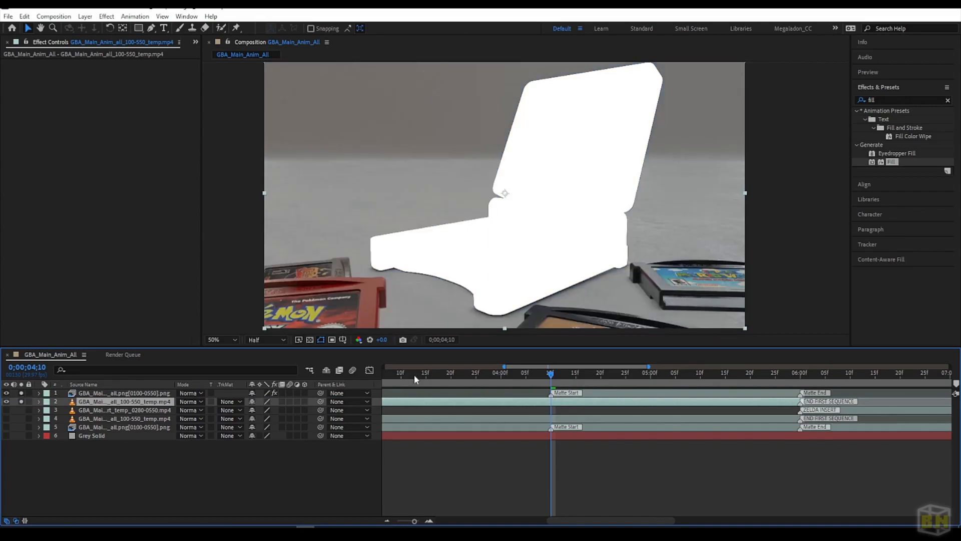
pyautogui.press('`')
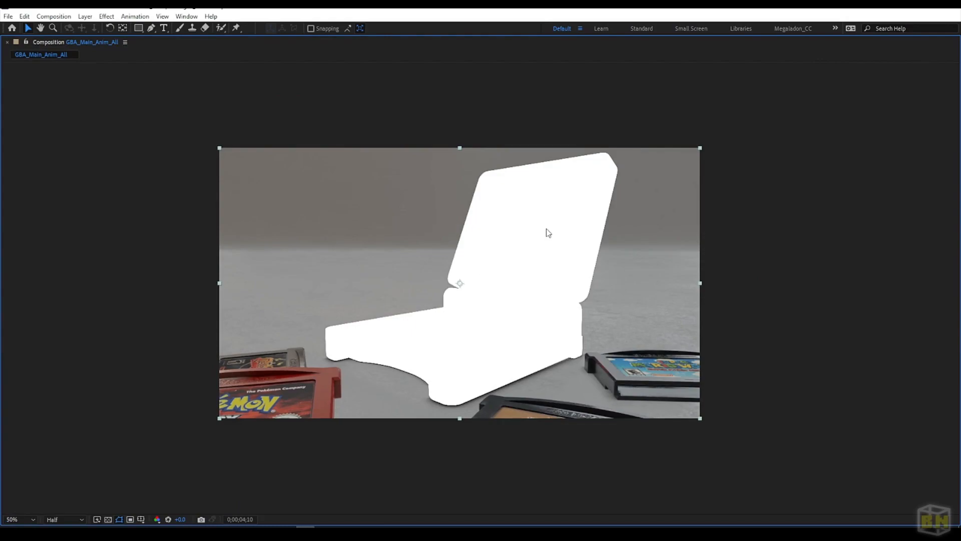
pyautogui.press('`')
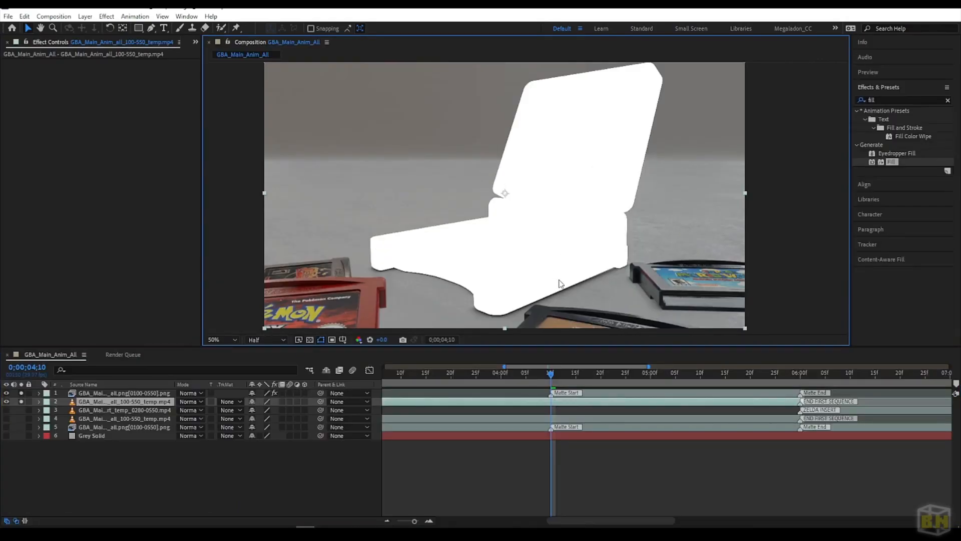
# Step: Trim the duplicated footage below the top matte to start at 0;00;04;10, and set its track matte to Alpha Matte using the top matte layer
pyautogui.hotkey('alt', '[')
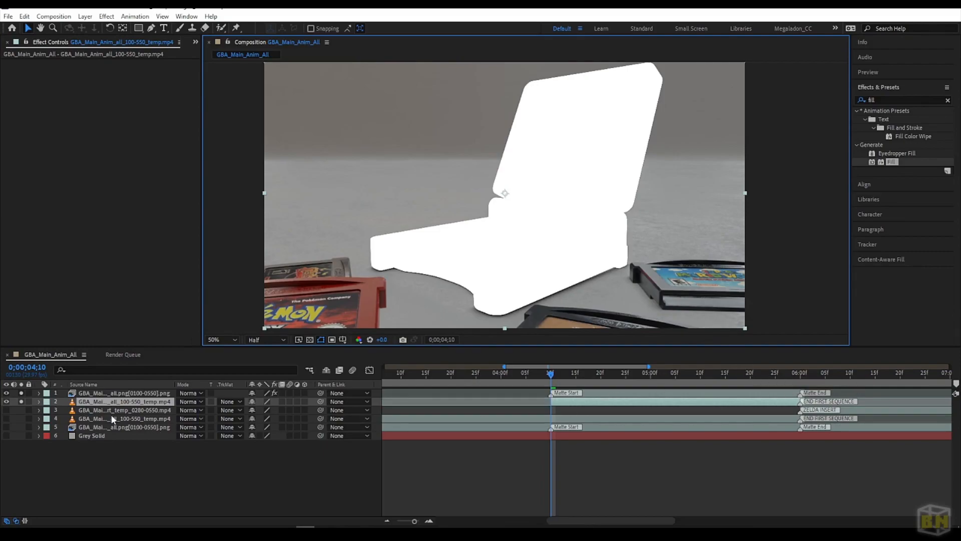
pyautogui.click(17, 400)
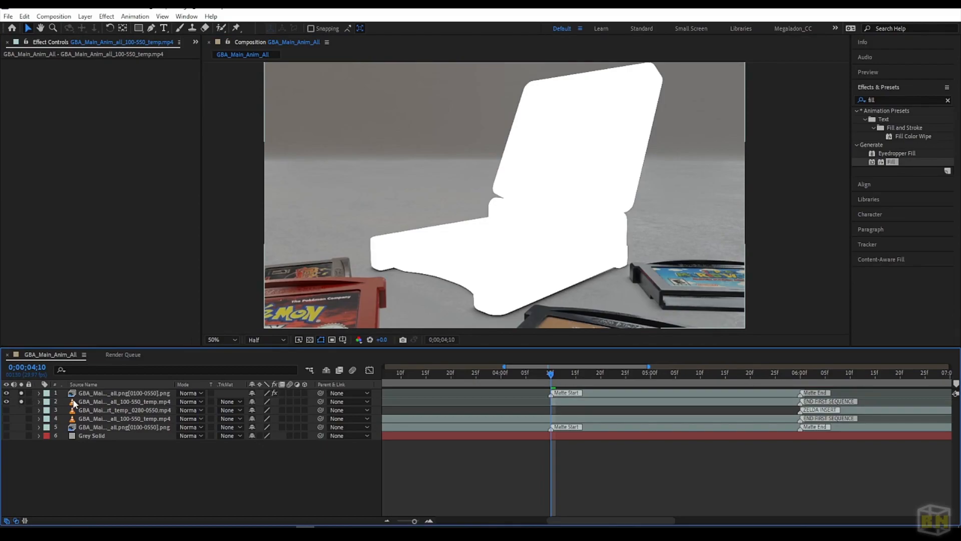
pyautogui.click(96, 400)
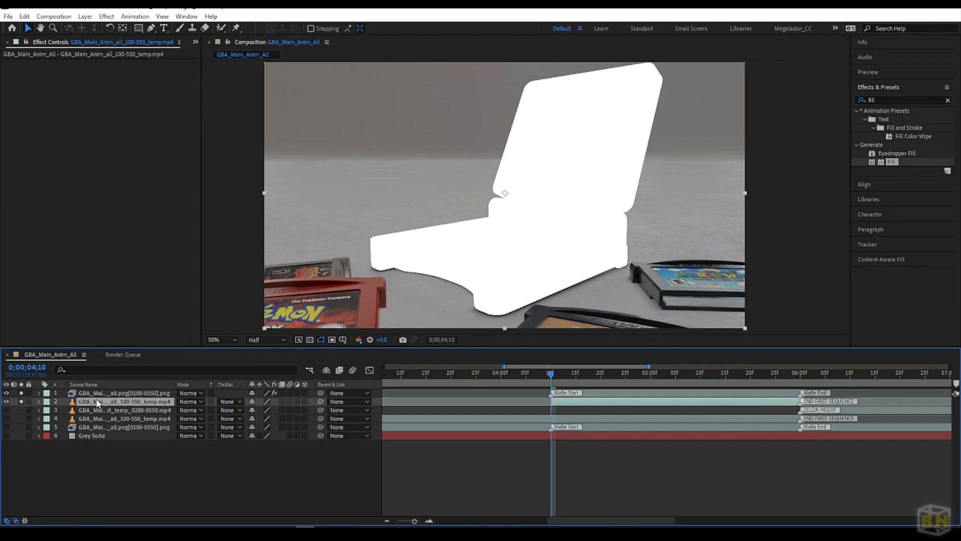
pyautogui.click(146, 394)
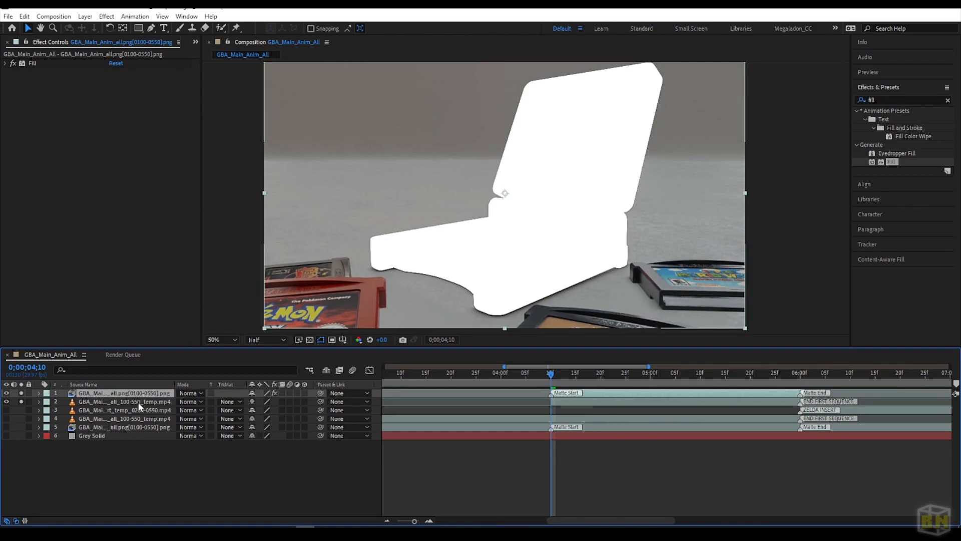
pyautogui.click(140, 404)
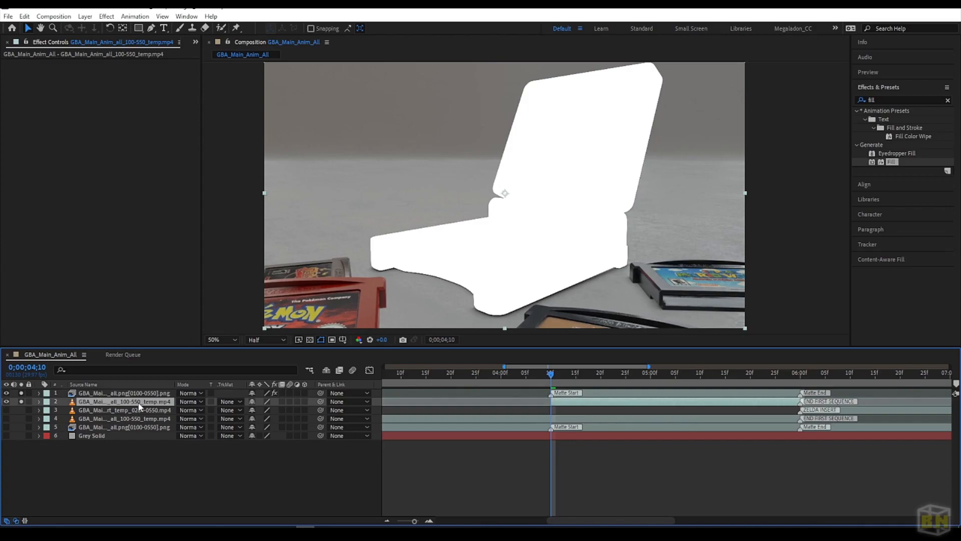
pyautogui.click(229, 402)
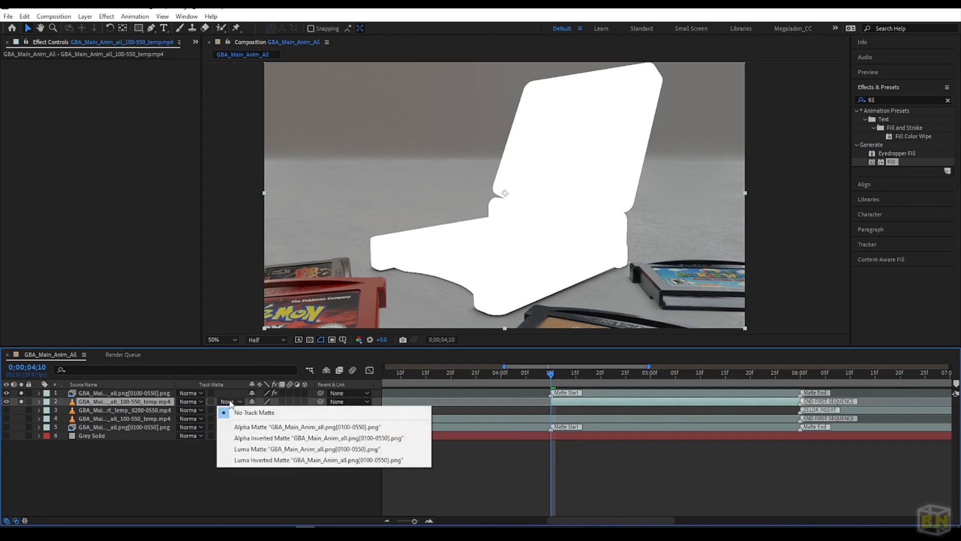
pyautogui.click(251, 426)
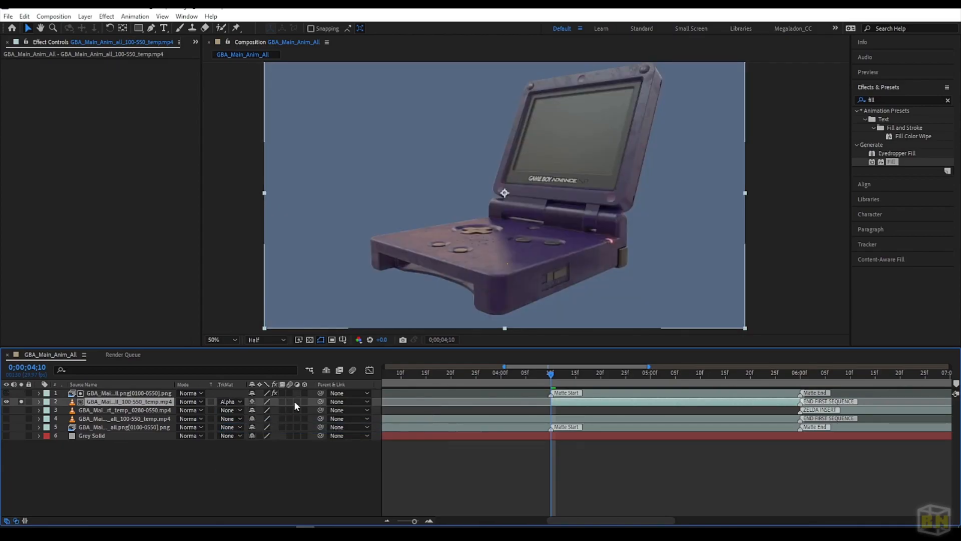
# Step: Select the top matte and its matted footage, scrub through the isolated console to check the cutout, and return to 0;00;04;10
pyautogui.moveTo(581, 374); pyautogui.dragTo(559, 385)
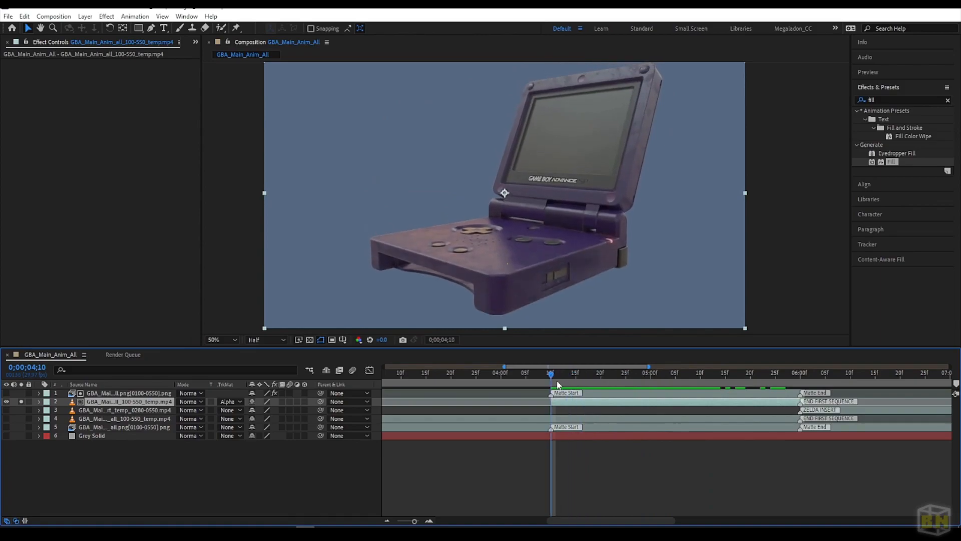
pyautogui.click(645, 395)
pyautogui.keyDown('ctrl'); pyautogui.click(645, 404); pyautogui.keyUp('ctrl')
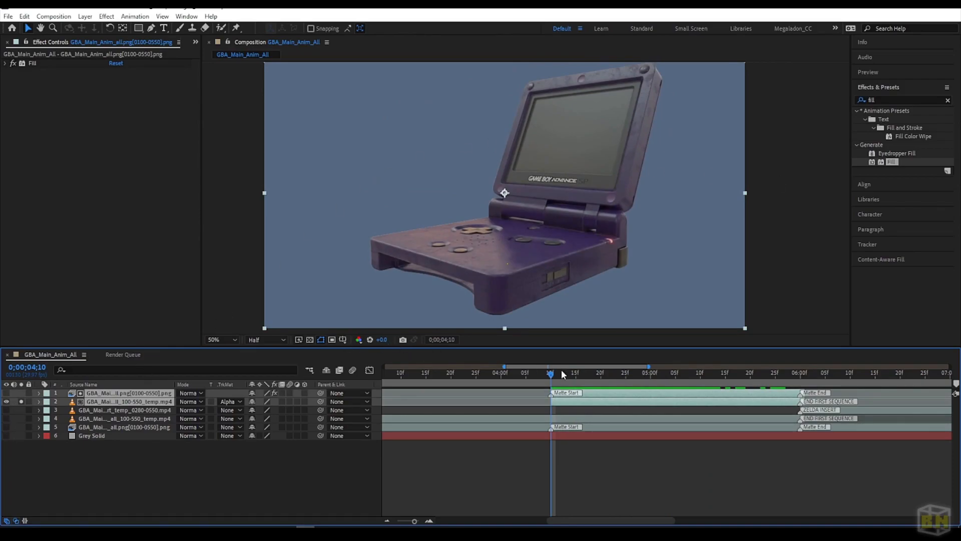
pyautogui.moveTo(557, 373)
pyautogui.mouseDown()
pyautogui.moveTo(776, 367)
pyautogui.moveTo(606, 372)
pyautogui.moveTo(568, 384)
pyautogui.mouseUp()
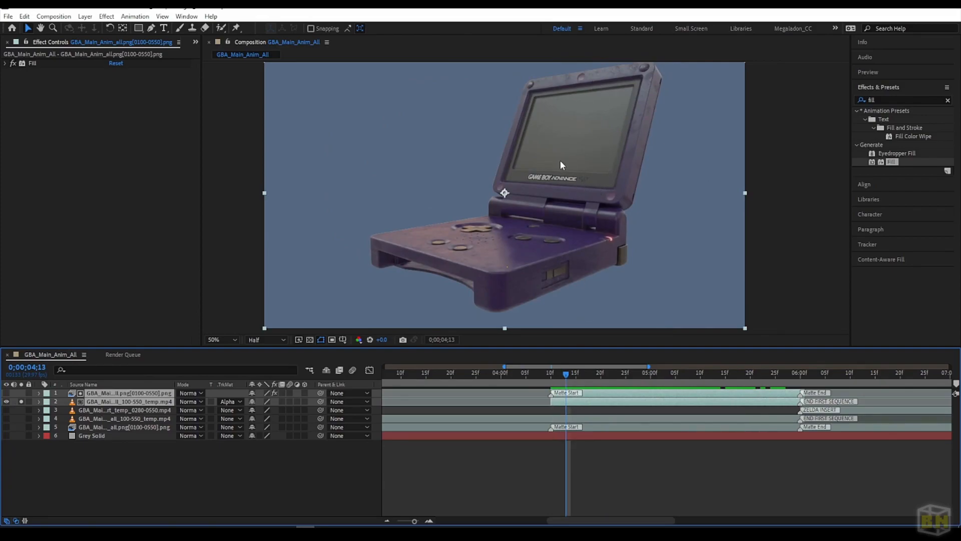
pyautogui.moveTo(593, 382); pyautogui.dragTo(756, 371)
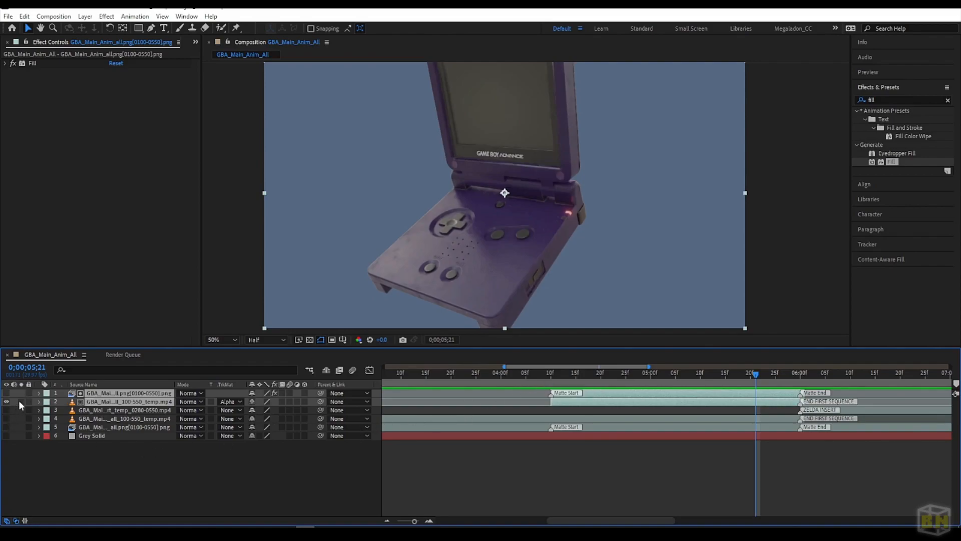
pyautogui.moveTo(565, 376); pyautogui.dragTo(557, 375)
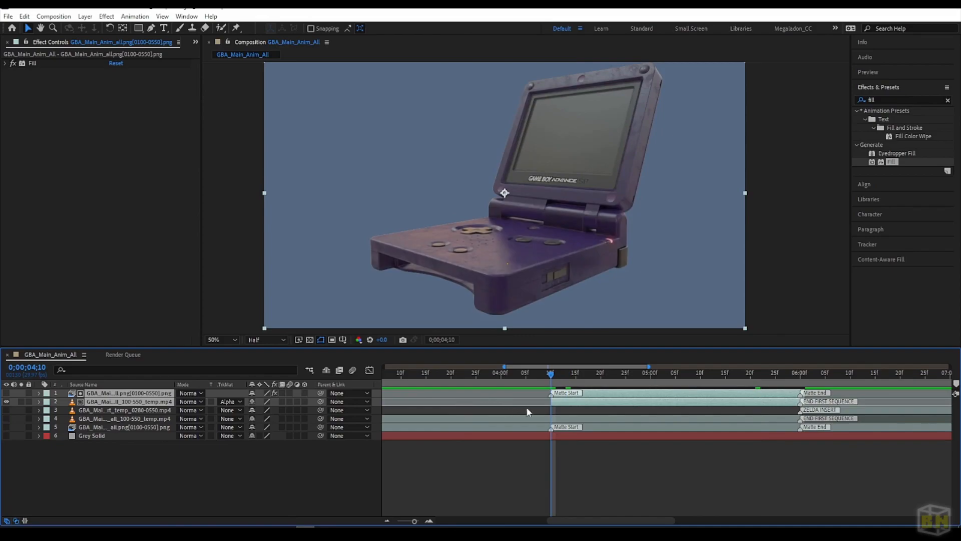
# Step: Pre-compose the top matte and its matted footage into a new composition named GBA_Rise_Matte, moving all attributes into it
pyautogui.rightClick(592, 399)
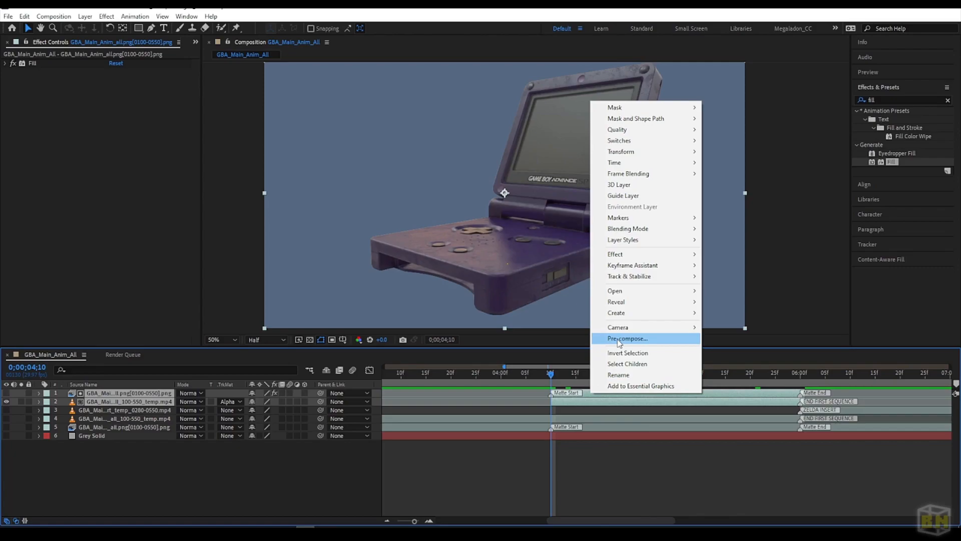
pyautogui.click(602, 465)
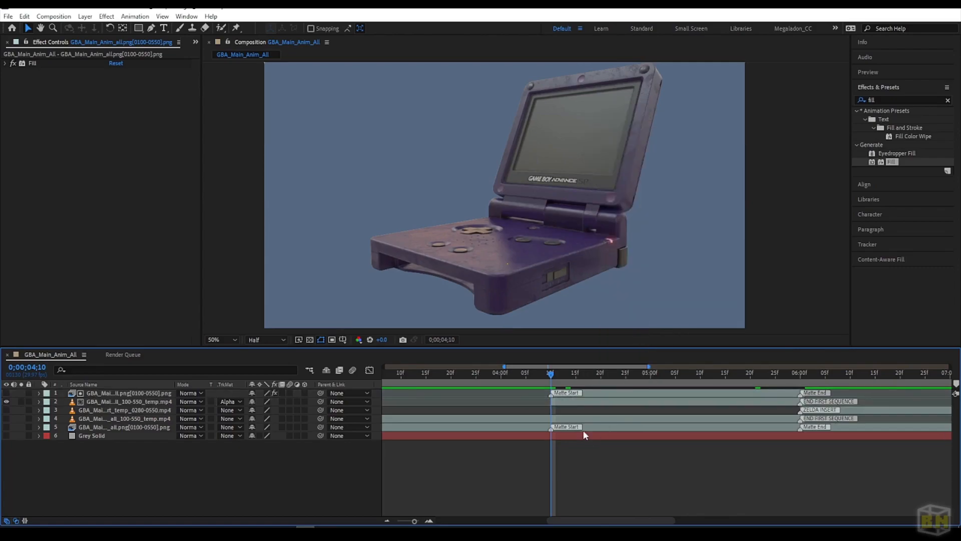
pyautogui.click(589, 392)
pyautogui.keyDown('ctrl'); pyautogui.click(592, 402); pyautogui.keyUp('ctrl')
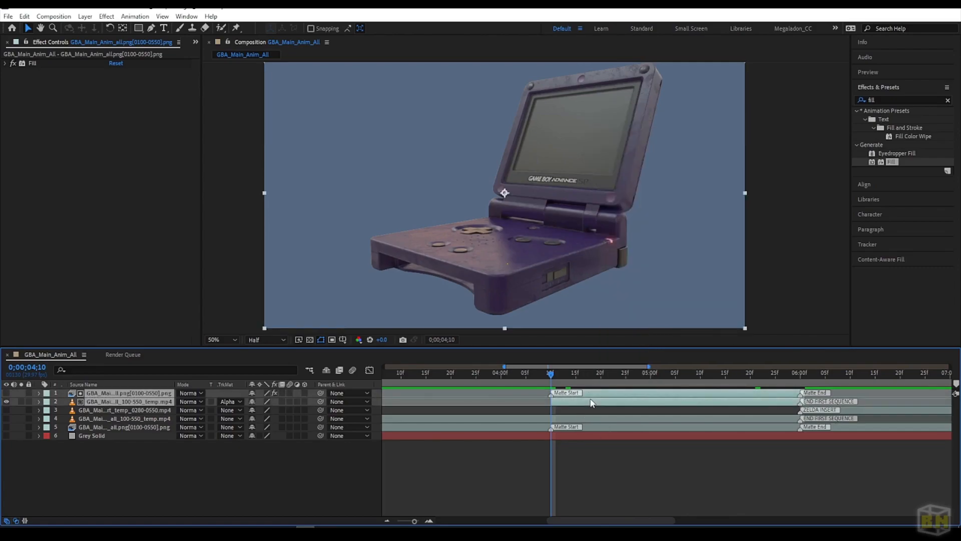
pyautogui.hotkey('ctrl', 'shift', 'c')
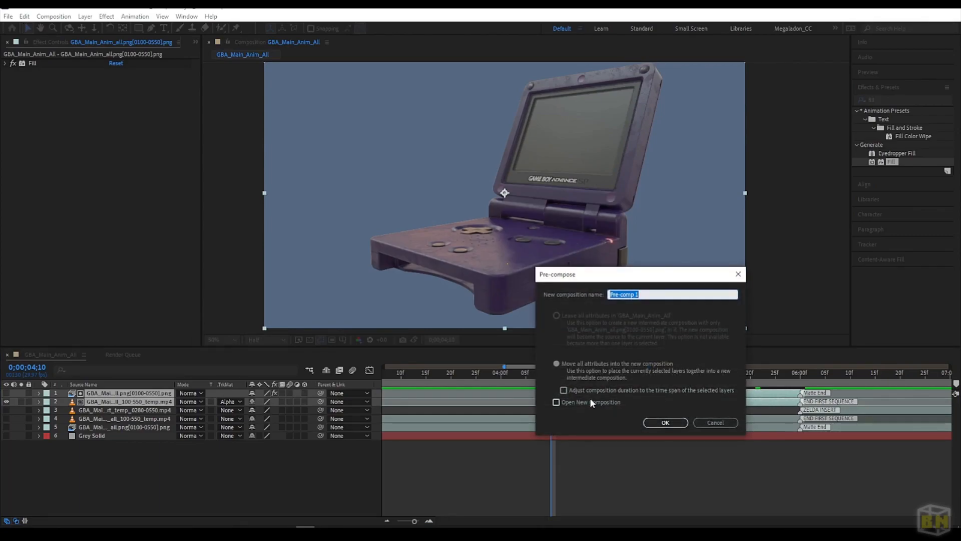
pyautogui.write('GBA_Rise_Matte')
pyautogui.press('Return')
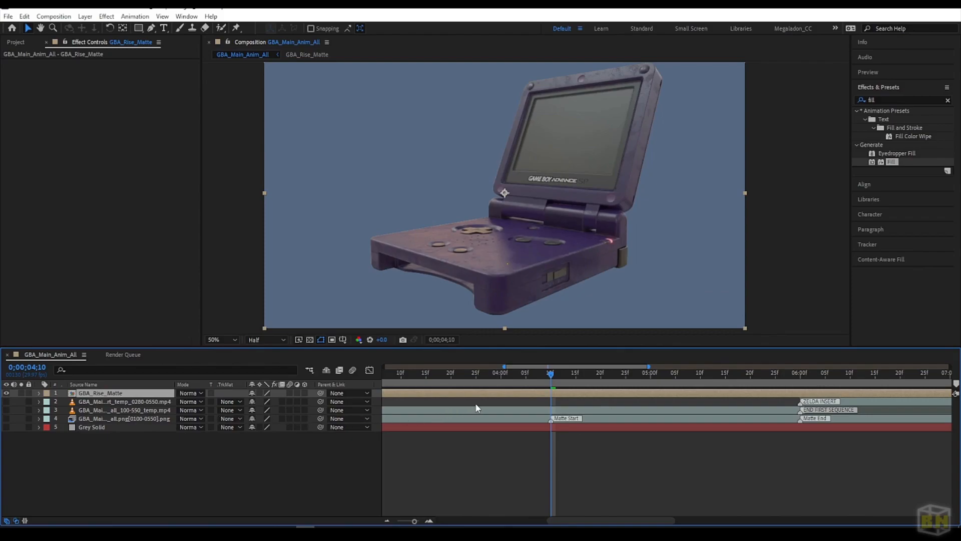
# Step: Trim the GBA_Rise_Matte layer to run from 0;00;04;10 to 0;00;06;00
pyautogui.hotkey('alt', '[')
pyautogui.moveTo(574, 373); pyautogui.dragTo(650, 373)
pyautogui.moveTo(715, 373); pyautogui.dragTo(795, 376)
pyautogui.hotkey('alt', ']')
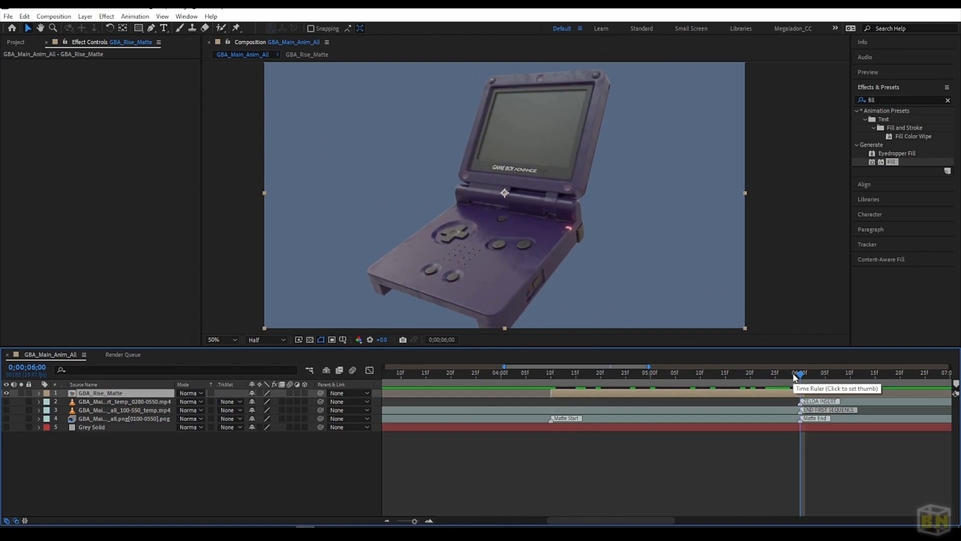
pyautogui.click(637, 511)
pyautogui.click(572, 394)
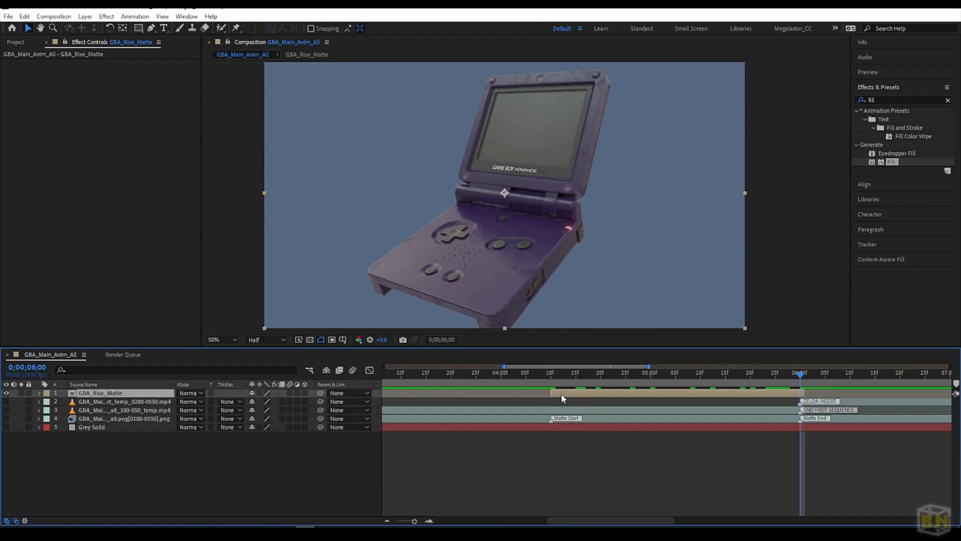
# Step: Show the GBA_Main_Anim_all_100-550_temp.mp4 layer and arrange GBA_Rise_Matte directly below it, with the cartridge insert footage on top
pyautogui.moveTo(97, 395); pyautogui.dragTo(95, 406)
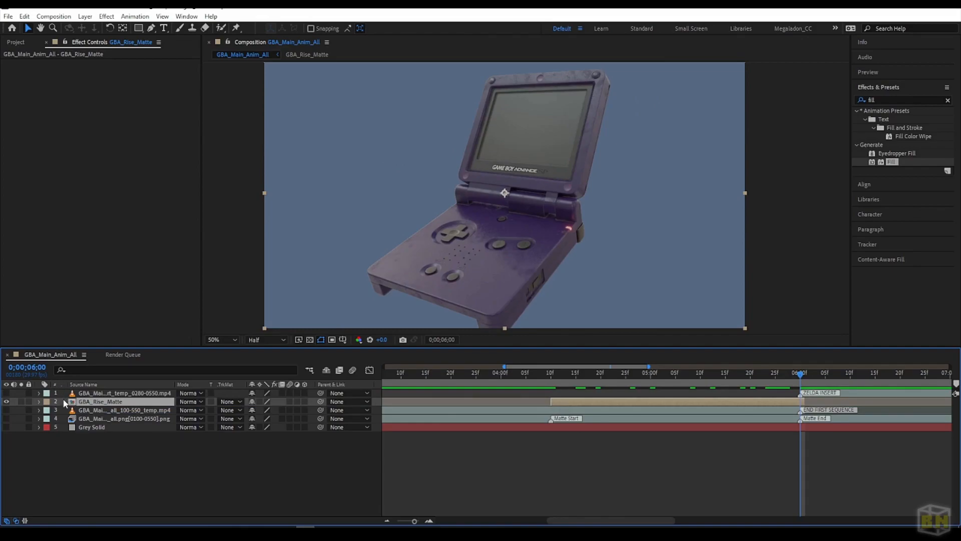
pyautogui.click(6, 411)
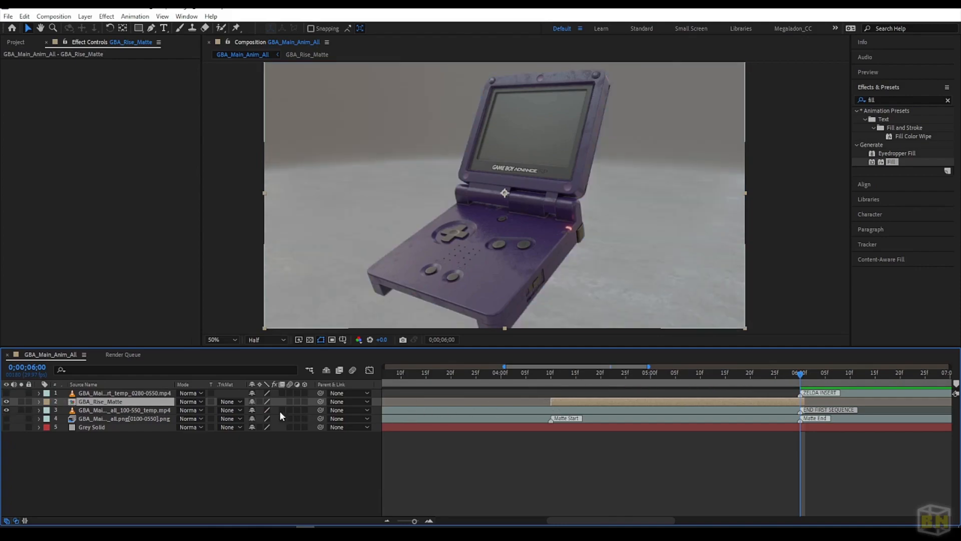
pyautogui.moveTo(104, 410); pyautogui.dragTo(105, 411)
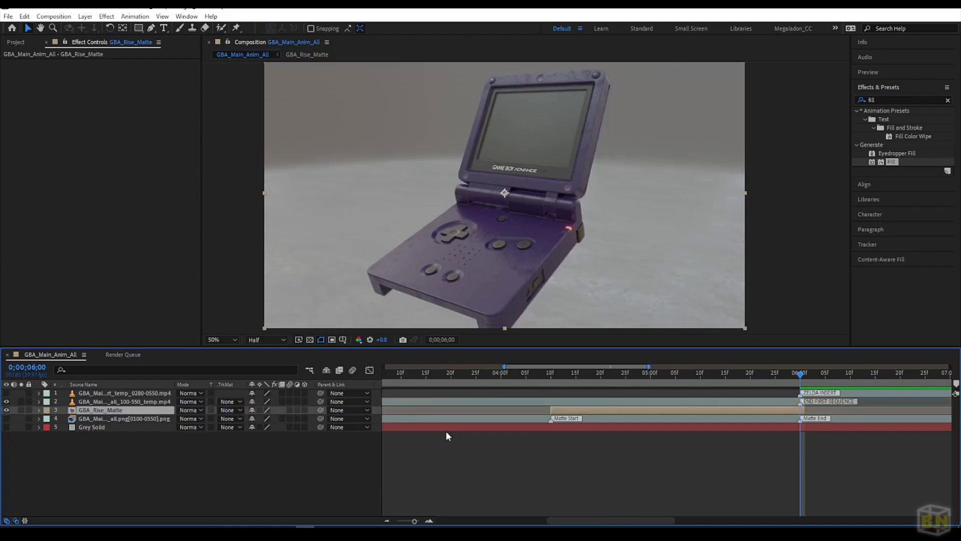
# Step: Scrub the main footage to 0;00;05;28 and examine how the layers line up around the END FIRST SEQUENCE and ZELDA INSERT markers
pyautogui.click(549, 401)
pyautogui.moveTo(535, 380); pyautogui.dragTo(793, 407)
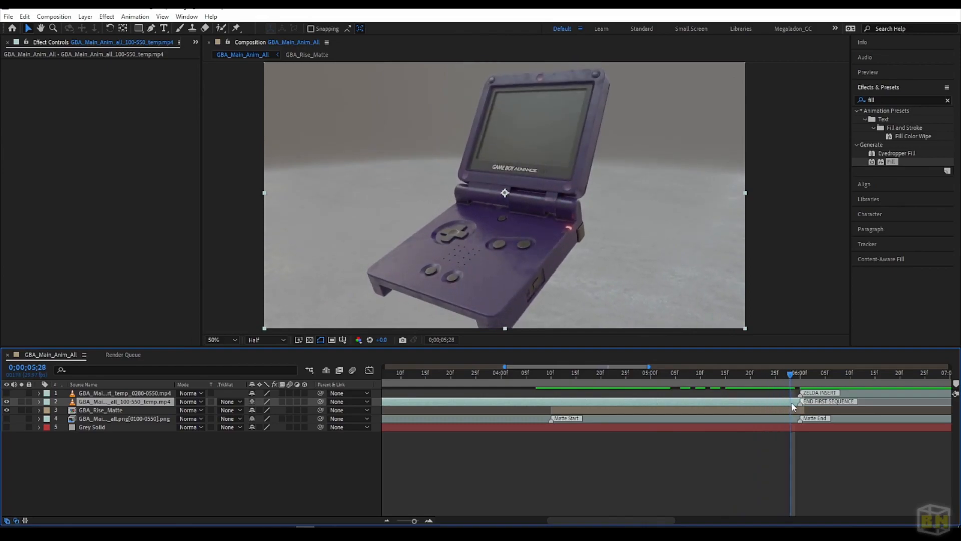
pyautogui.click(717, 449)
pyautogui.hscroll(2, 717, 449)
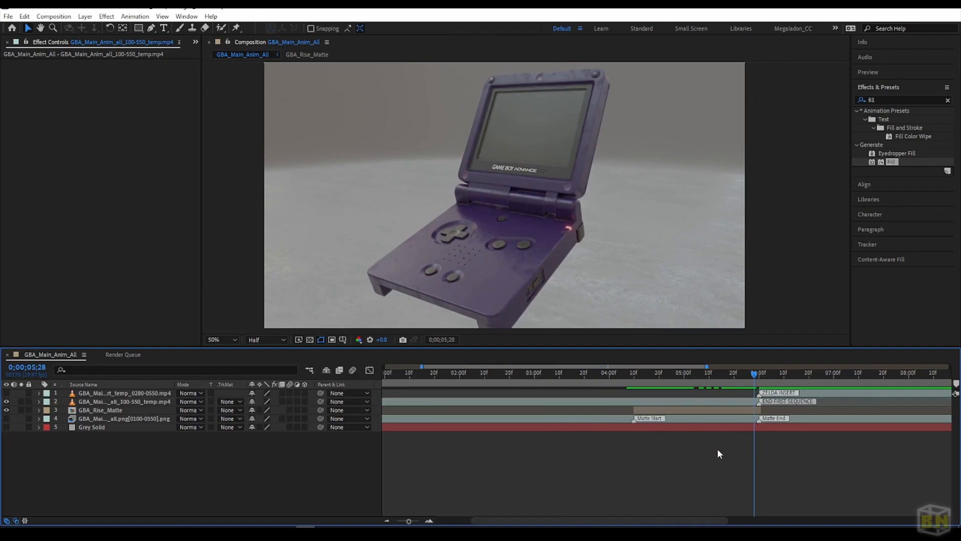
pyautogui.hscroll(5, 725, 449)
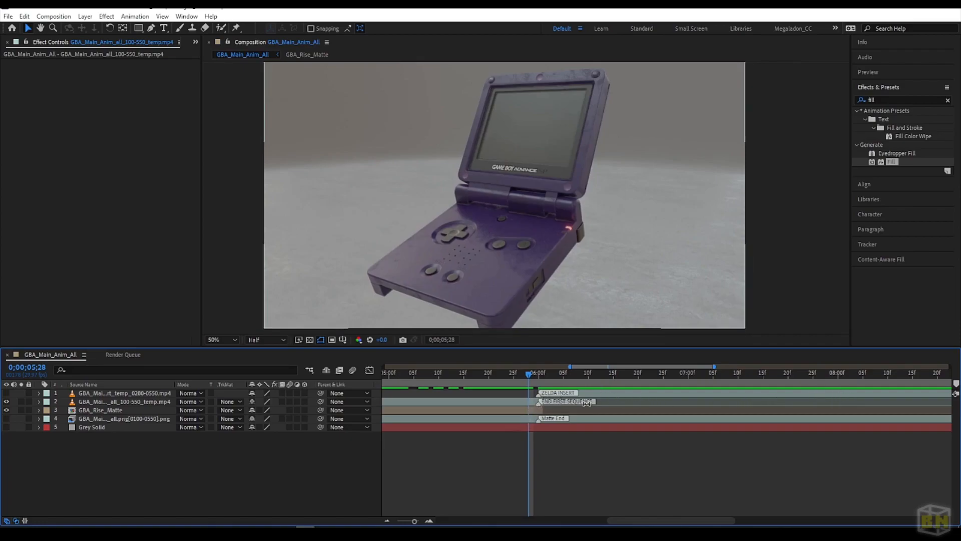
pyautogui.scroll(-4, 586, 403)
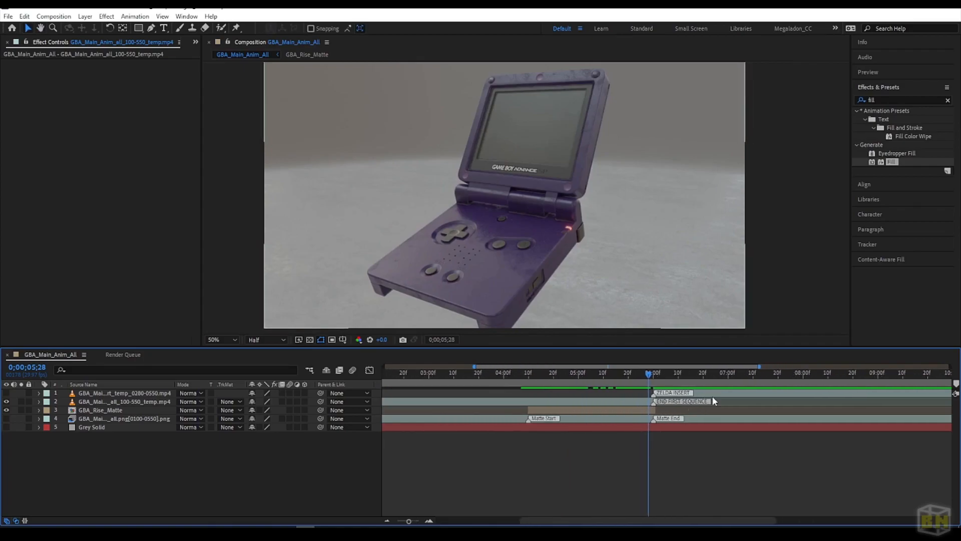
pyautogui.click(713, 394)
pyautogui.moveTo(551, 478); pyautogui.dragTo(566, 480)
pyautogui.hscroll(2, 680, 373)
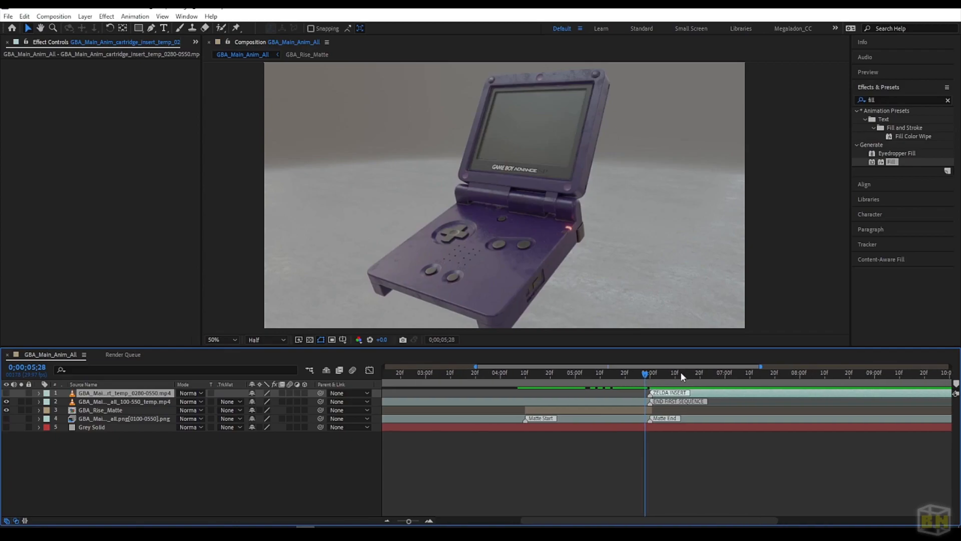
# Step: Keyframe the GBA_Main_Anim_all_100-550_temp.mp4 layer's opacity from 100% at 0;00;04;10 to 0% at 0;00;04;20
pyautogui.hscroll(-5, 683, 374)
pyautogui.moveTo(693, 375); pyautogui.dragTo(569, 383)
pyautogui.click(561, 401)
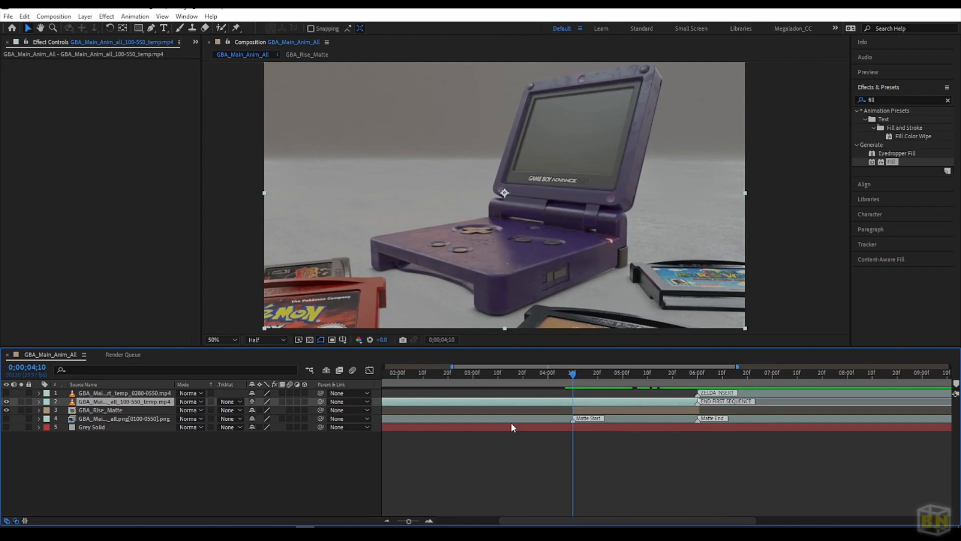
pyautogui.press('t')
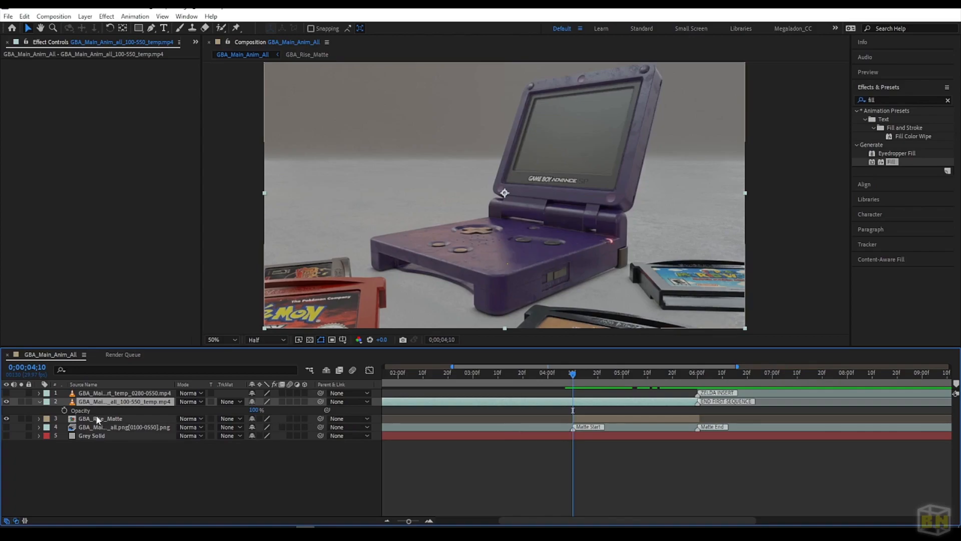
pyautogui.click(64, 410)
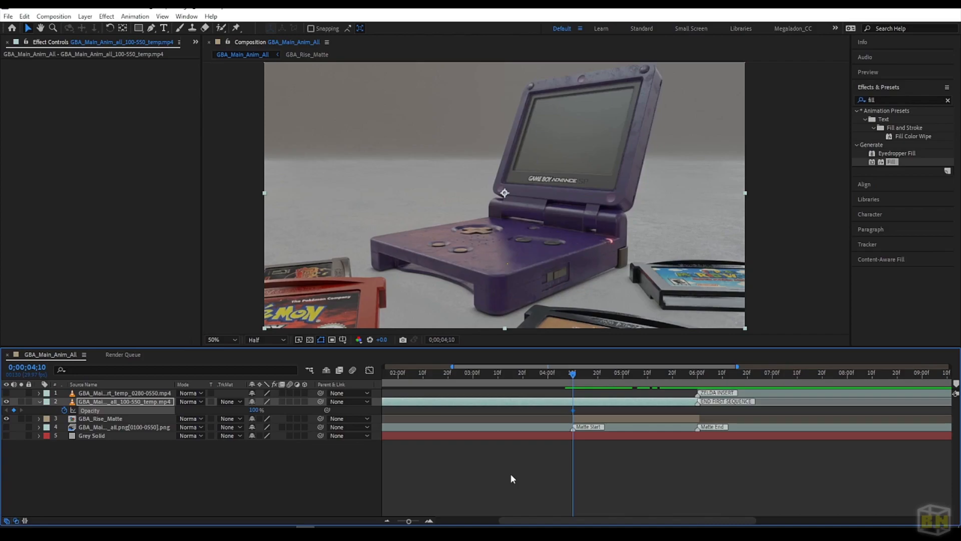
pyautogui.press('space')
pyautogui.press('space')
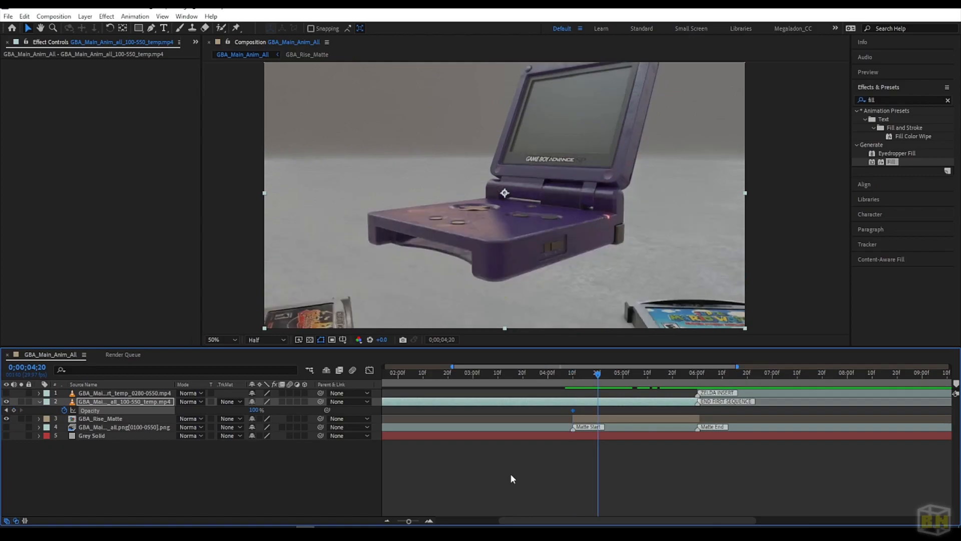
pyautogui.moveTo(254, 410); pyautogui.dragTo(148, 408)
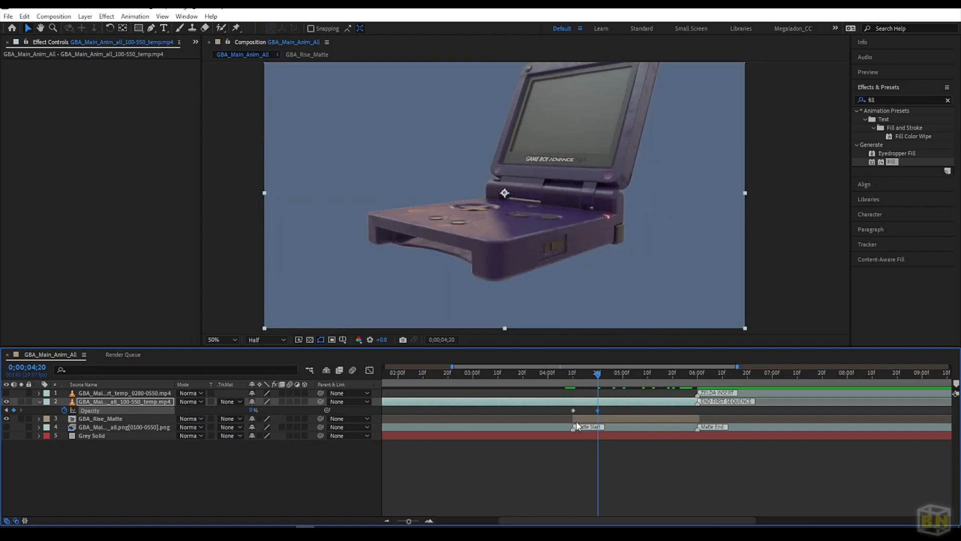
# Step: Review the fade from the full footage to the isolated console up to 0;00;05;22, and select the cartridge insert layer
pyautogui.moveTo(598, 374); pyautogui.dragTo(438, 400)
pyautogui.press(',')
pyautogui.press(',')
pyautogui.scroll(-3, 439, 400)
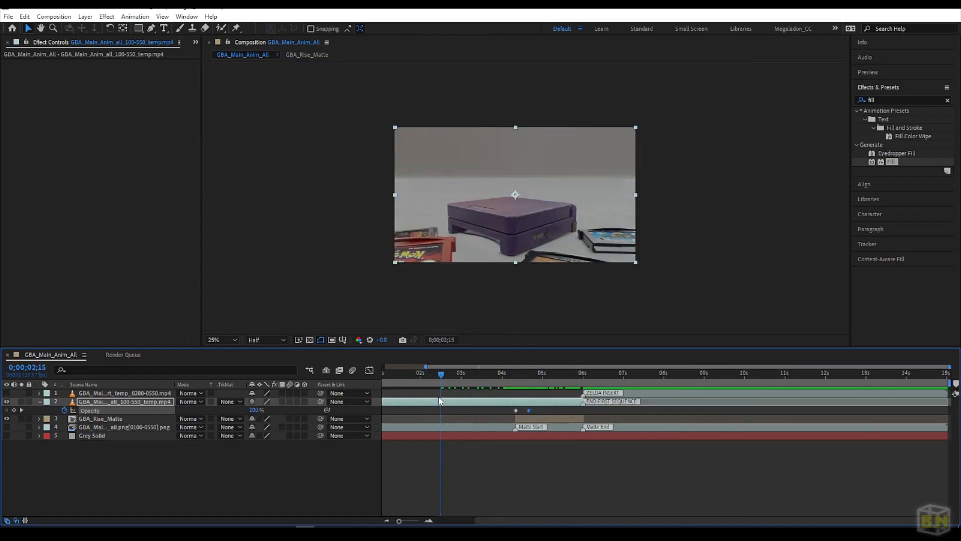
pyautogui.moveTo(394, 372); pyautogui.dragTo(601, 395)
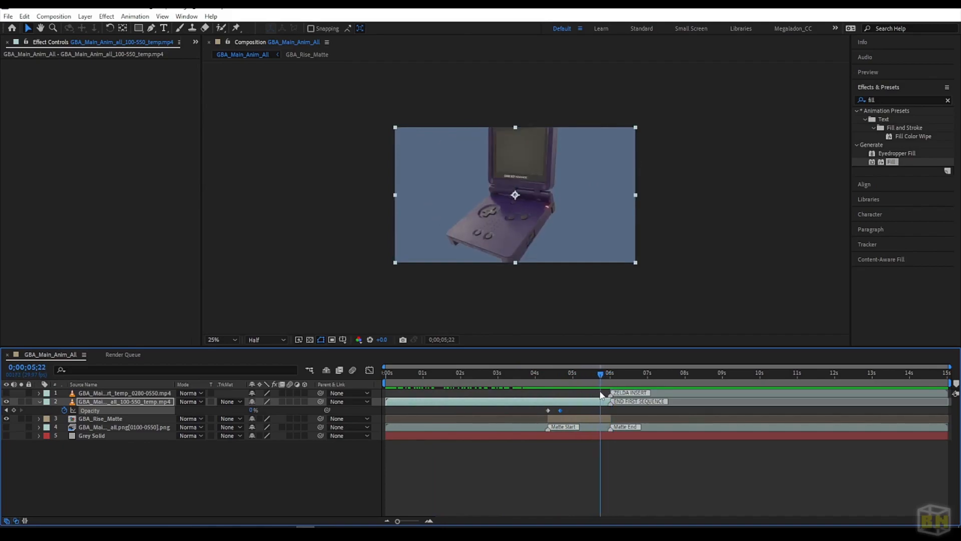
pyautogui.click(660, 395)
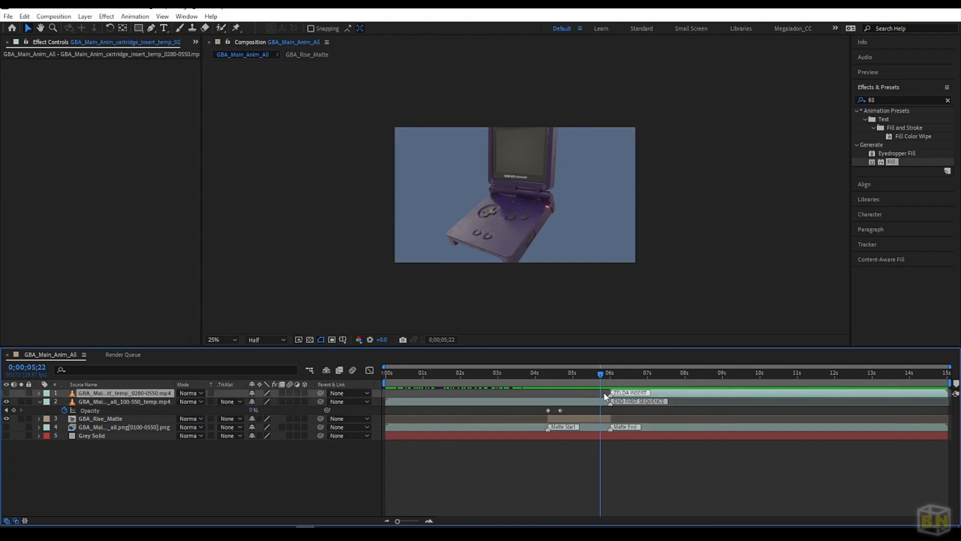
# Step: Show the Grey Solid layer and review the isolated console and the fade against it, ending at 0;00;03;14
pyautogui.moveTo(601, 377); pyautogui.dragTo(609, 375)
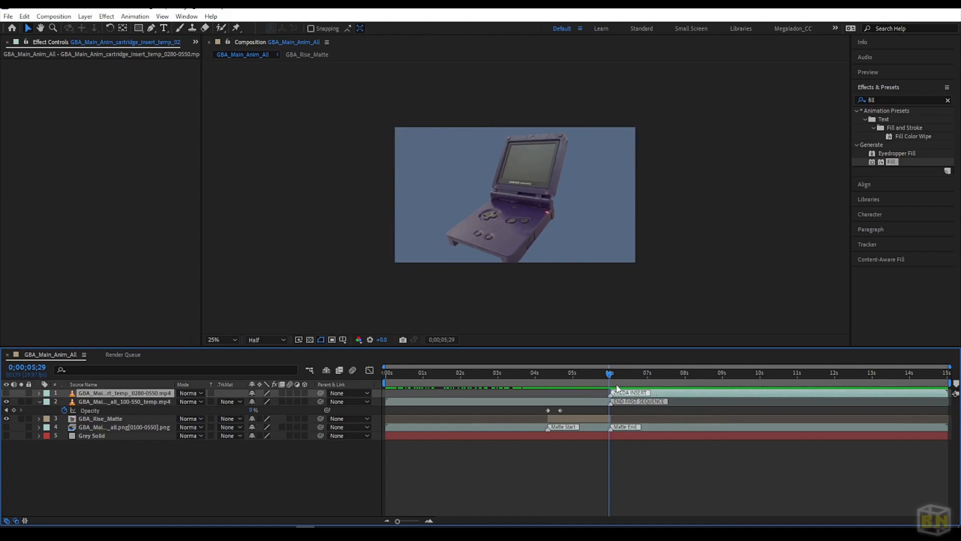
pyautogui.moveTo(611, 375); pyautogui.dragTo(594, 393)
pyautogui.click(6, 436)
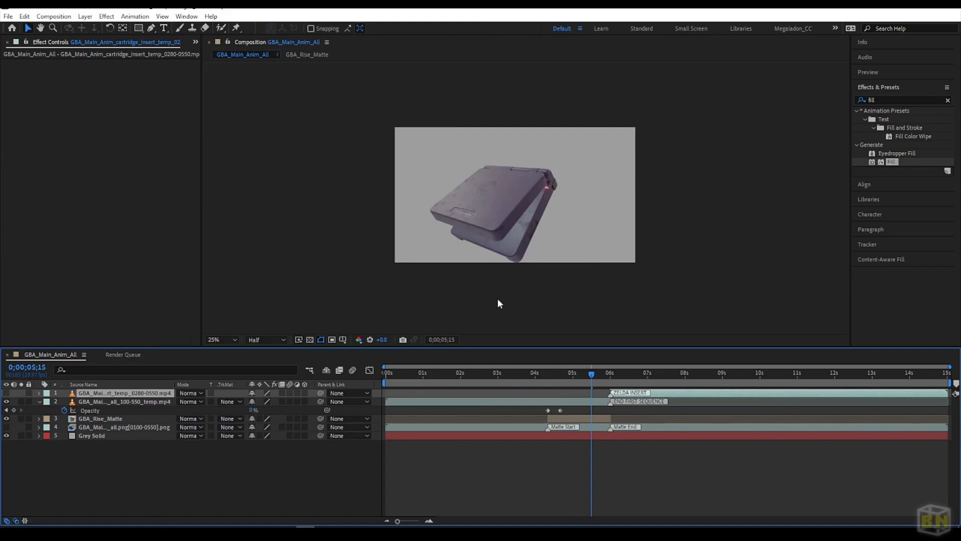
pyautogui.moveTo(587, 375); pyautogui.dragTo(515, 386)
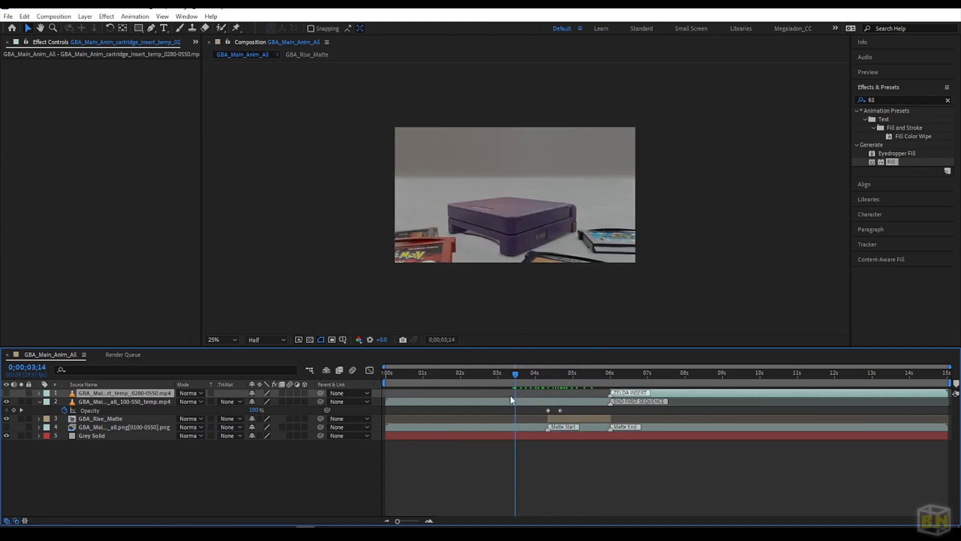
# Step: Duplicate the Grey Solid item in the project's Solids folder and open the copy in the footage viewer
pyautogui.click(98, 437)
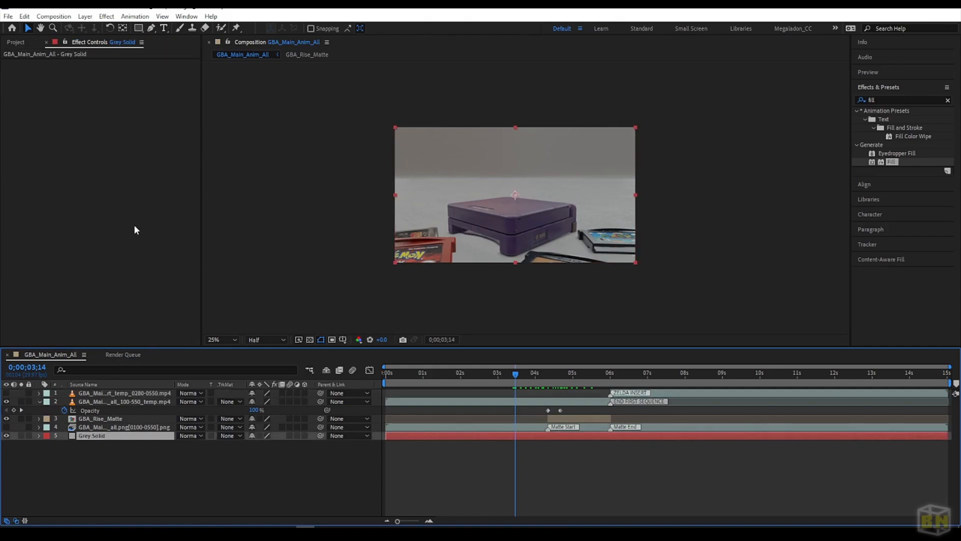
pyautogui.click(17, 42)
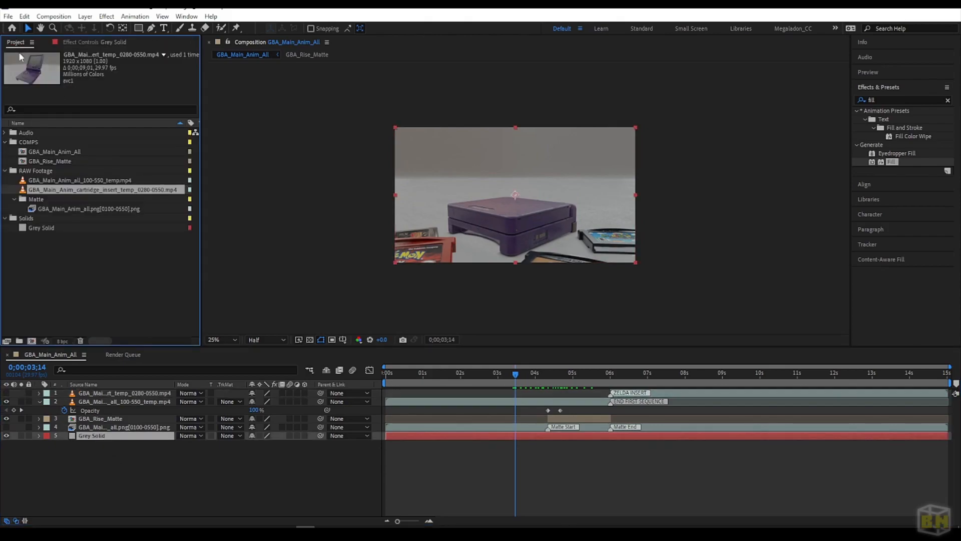
pyautogui.click(44, 227)
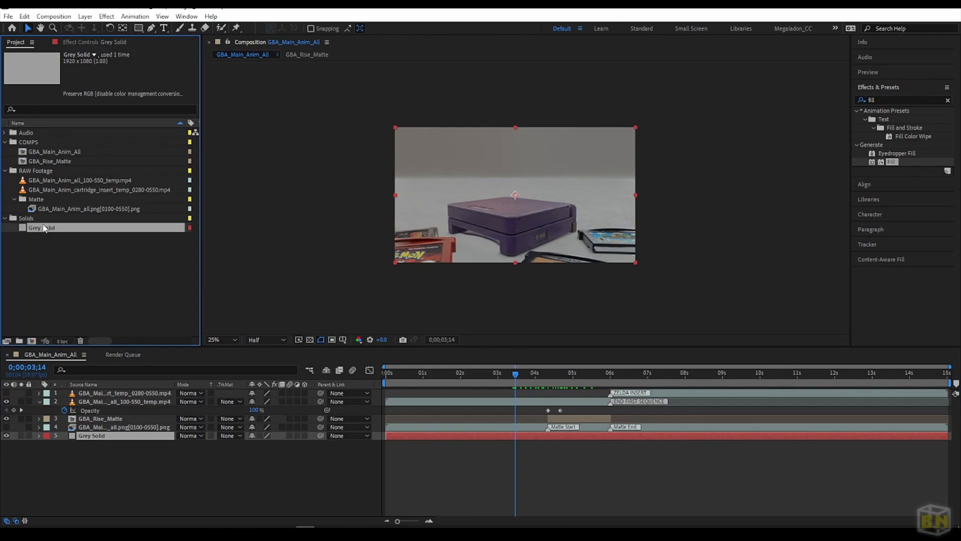
pyautogui.hotkey('ctrl', 'd')
pyautogui.doubleClick(48, 238)
pyautogui.press('.')
# Step: Replace the duplicated solid's footage with a solid named Black Solid in colour 000000
pyautogui.rightClick(58, 236)
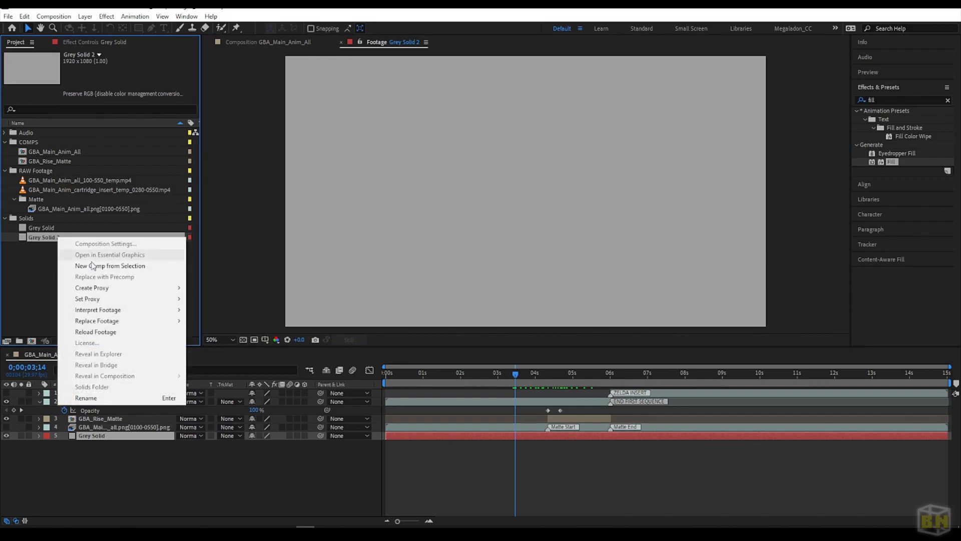
pyautogui.moveTo(124, 325)
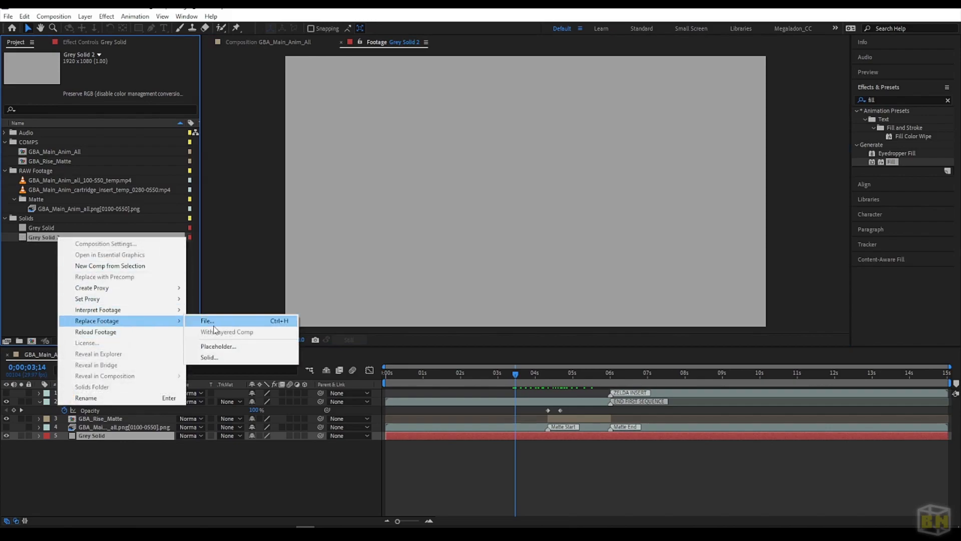
pyautogui.click(209, 357)
pyautogui.write('Black So')
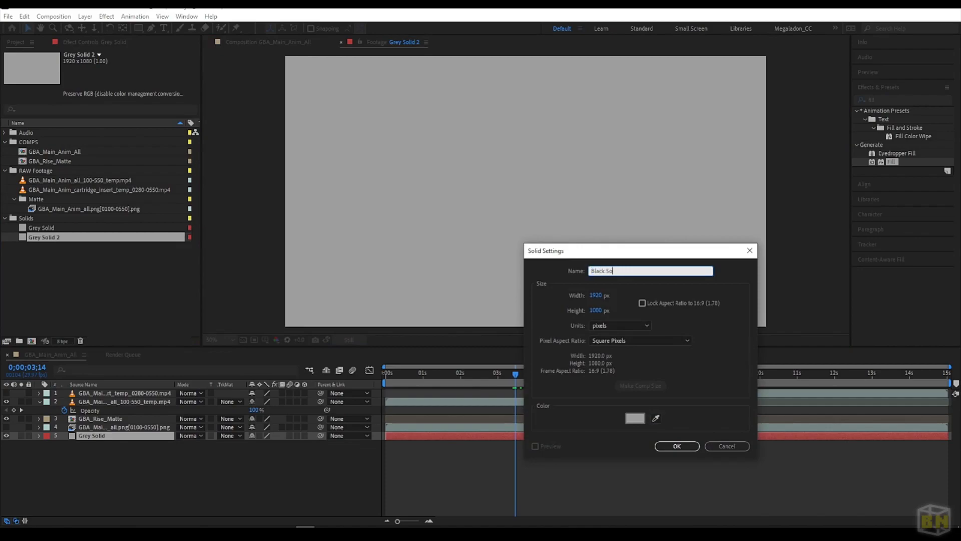
pyautogui.click(635, 420)
pyautogui.moveTo(678, 300); pyautogui.dragTo(624, 337)
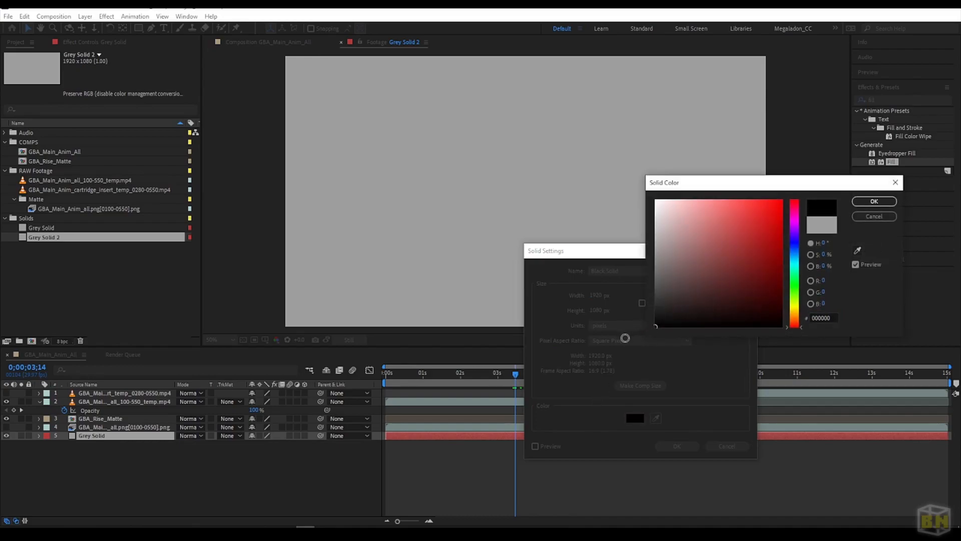
pyautogui.click(885, 202)
pyautogui.click(677, 446)
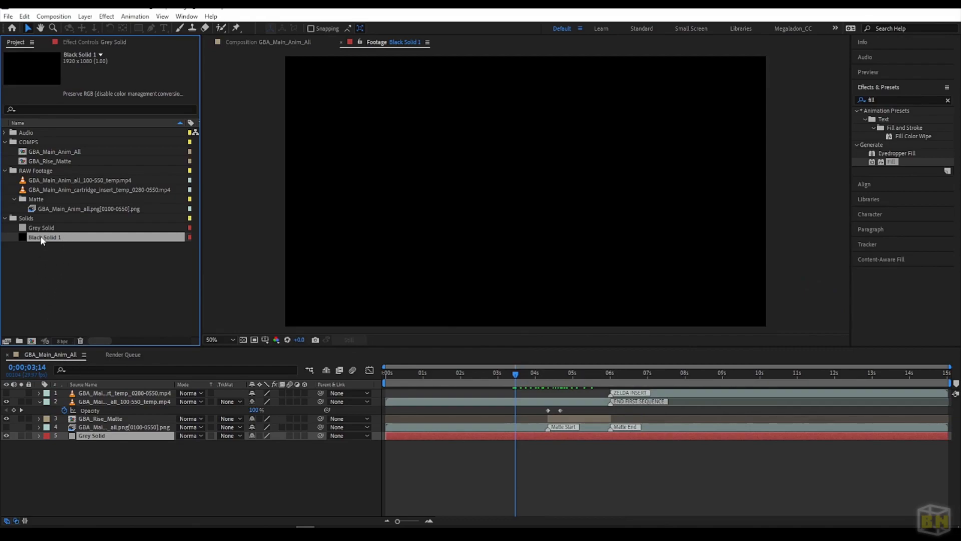
# Step: Add the black solid as the lowest layer of GBA_Main_Anim_All and delete the Grey Solid layer above it
pyautogui.moveTo(43, 241); pyautogui.dragTo(66, 450)
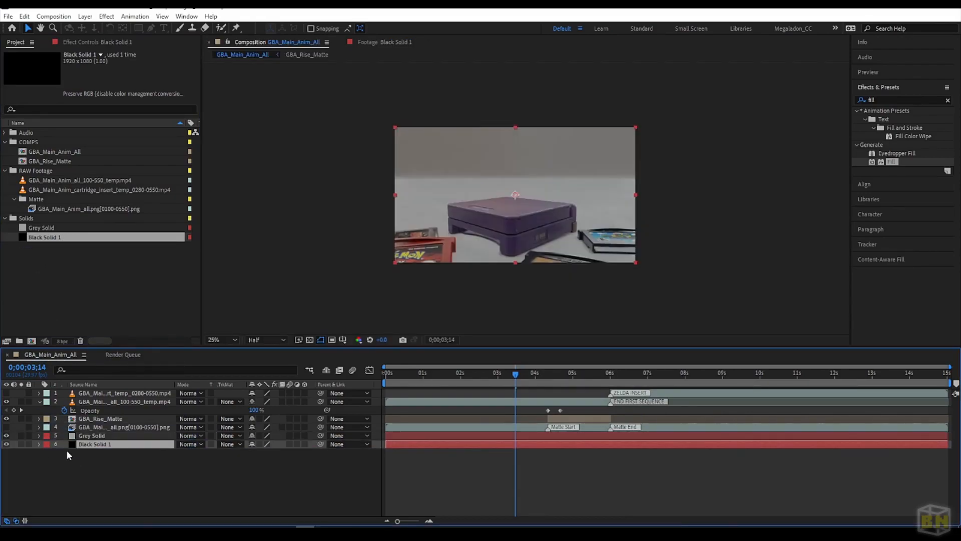
pyautogui.click(86, 437)
pyautogui.press('Delete')
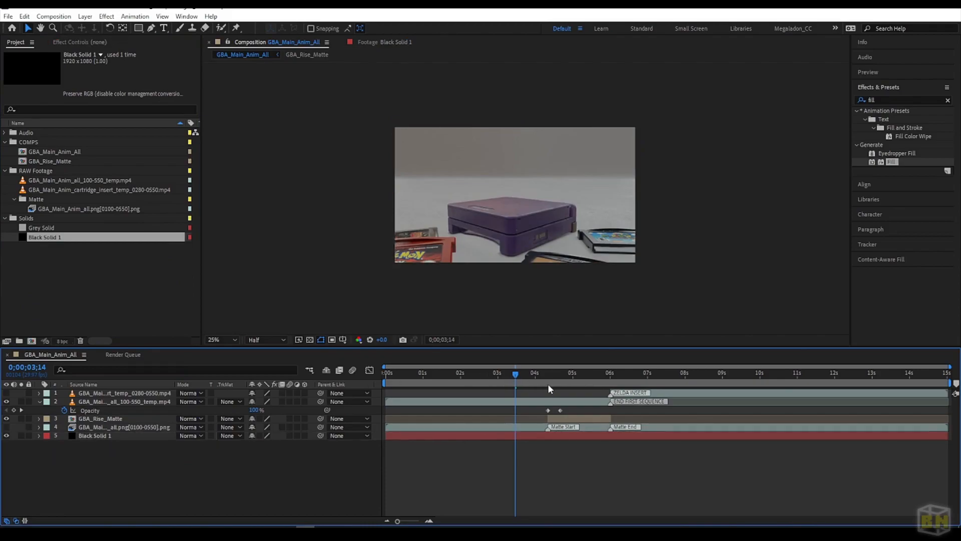
# Step: Show the cartridge insert footage layer and review the console opening and background fade around 0;00;04;04
pyautogui.moveTo(533, 376); pyautogui.dragTo(354, 393)
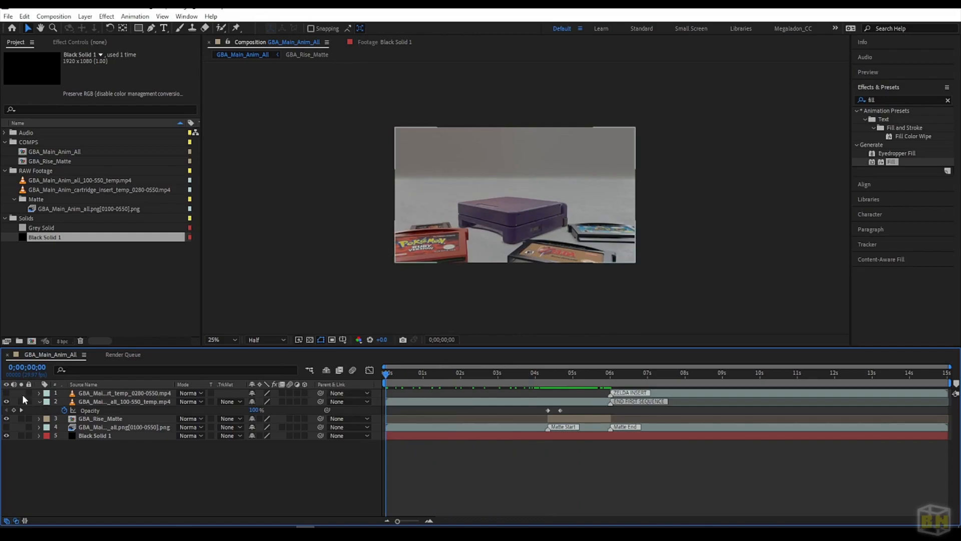
pyautogui.moveTo(6, 393); pyautogui.dragTo(7, 401)
pyautogui.moveTo(561, 375); pyautogui.dragTo(540, 385)
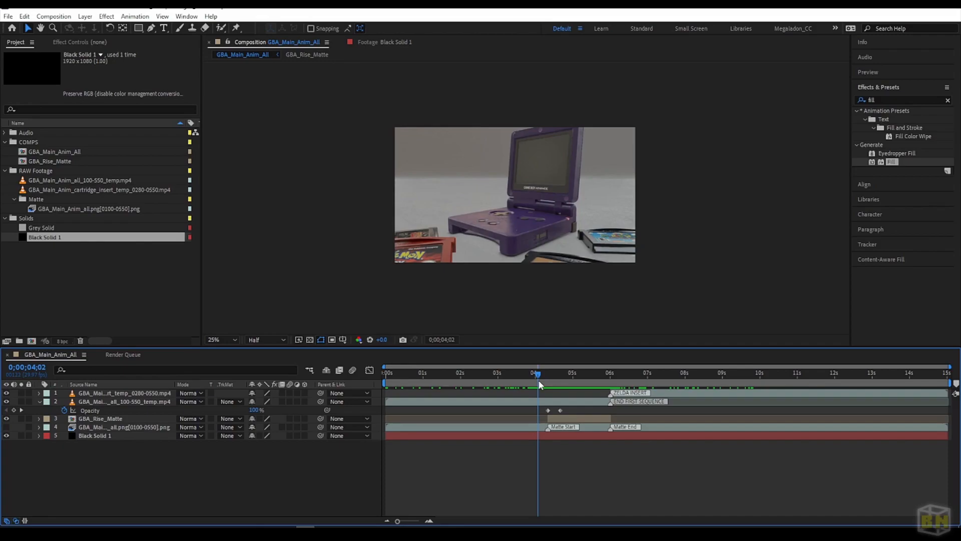
pyautogui.moveTo(539, 380); pyautogui.dragTo(583, 380)
pyautogui.moveTo(601, 380); pyautogui.dragTo(543, 384)
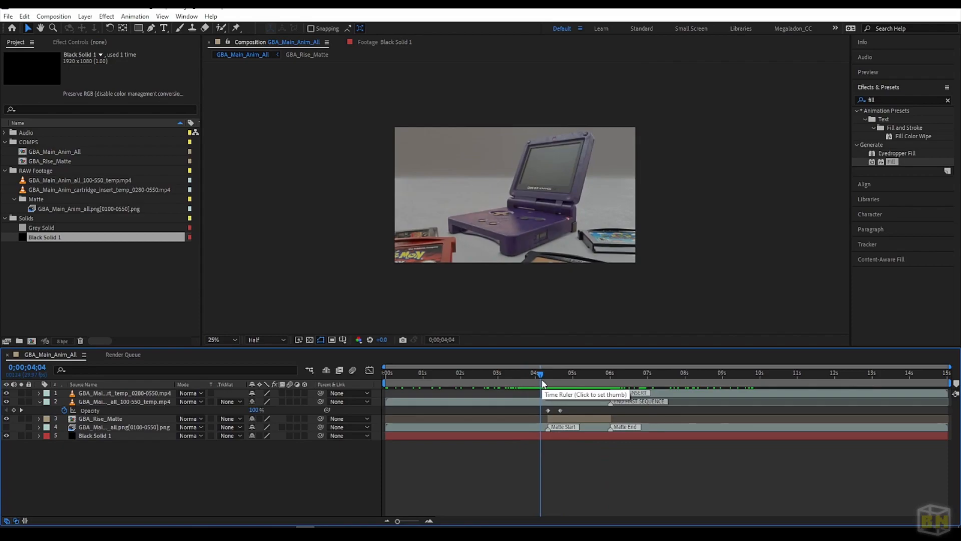